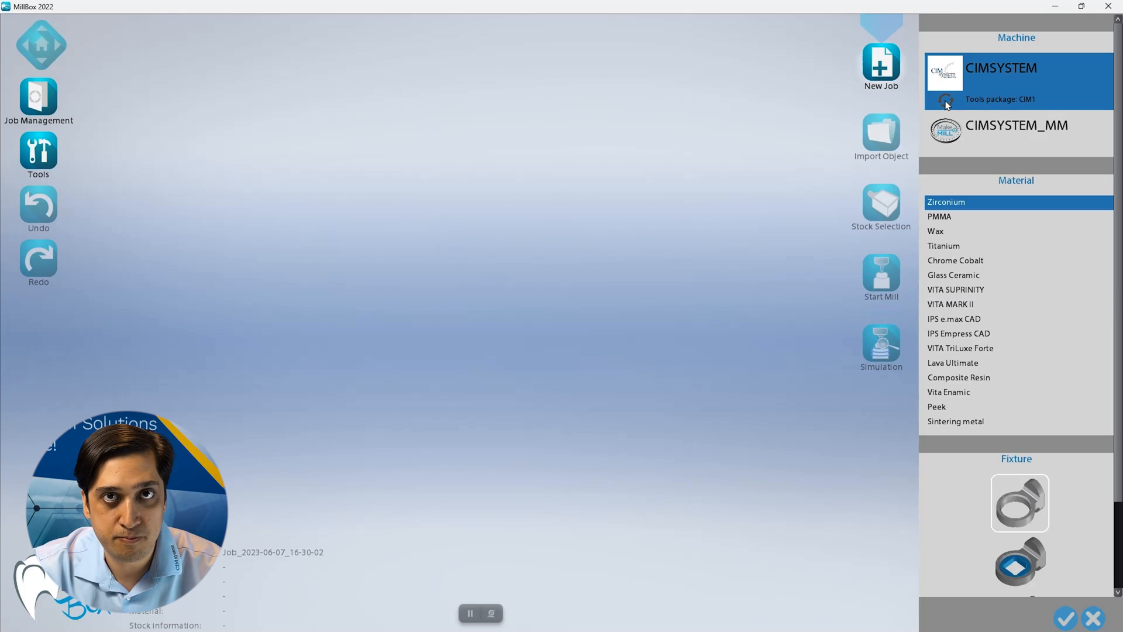
# Review the available tool profiles CIM1 and CIM2 for the CIMSYSTEM machine without changing the package
pyautogui.click(946, 101)
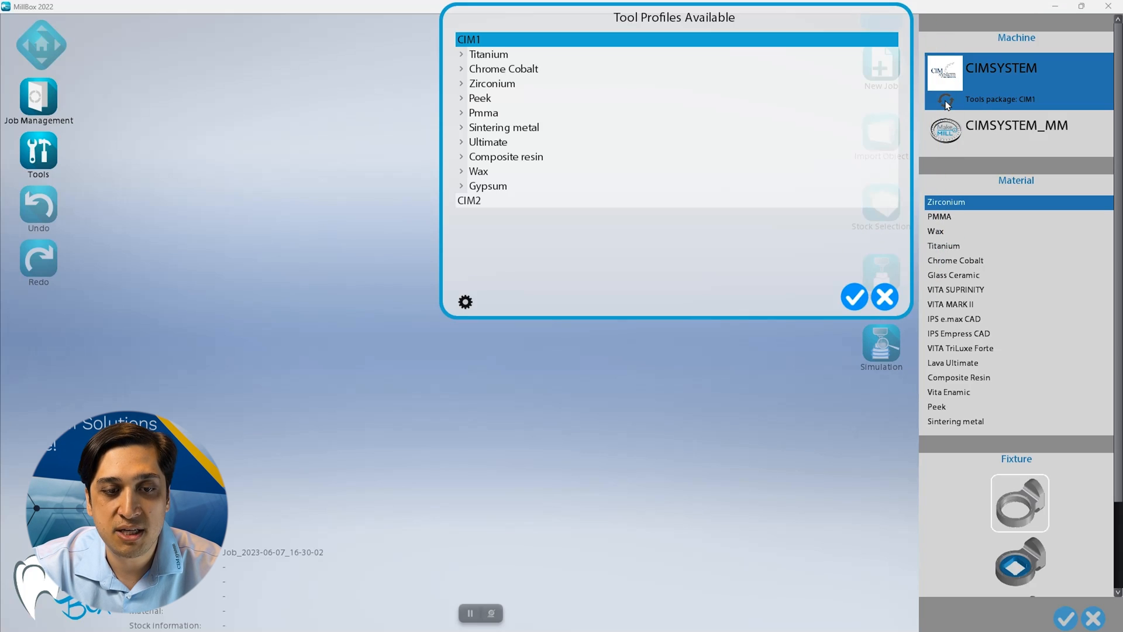
pyautogui.click(471, 201)
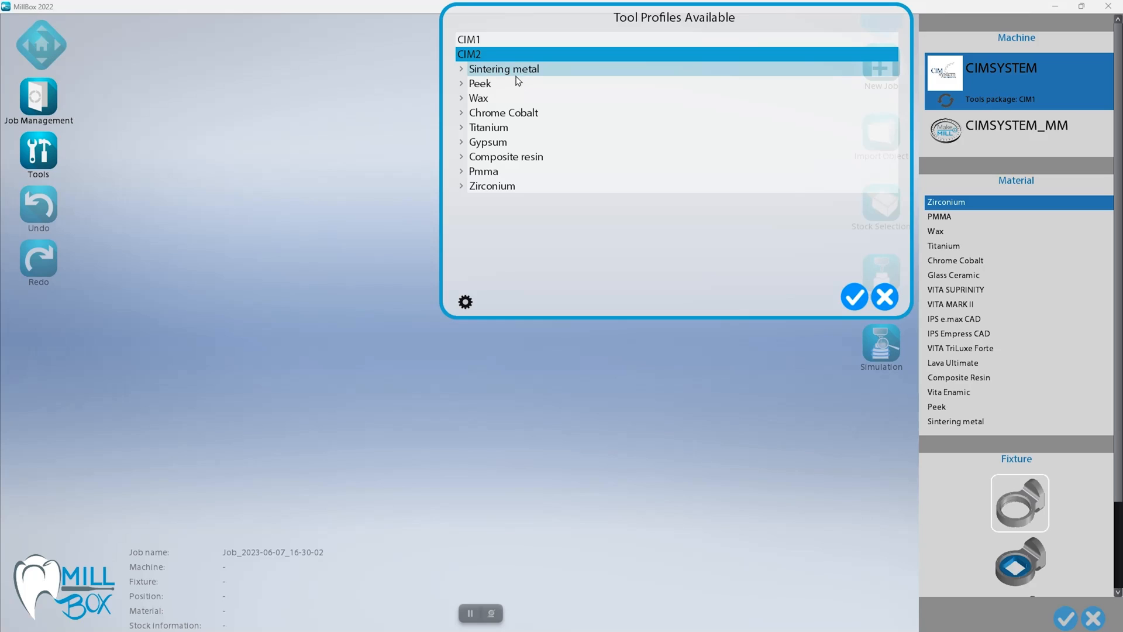
pyautogui.click(489, 41)
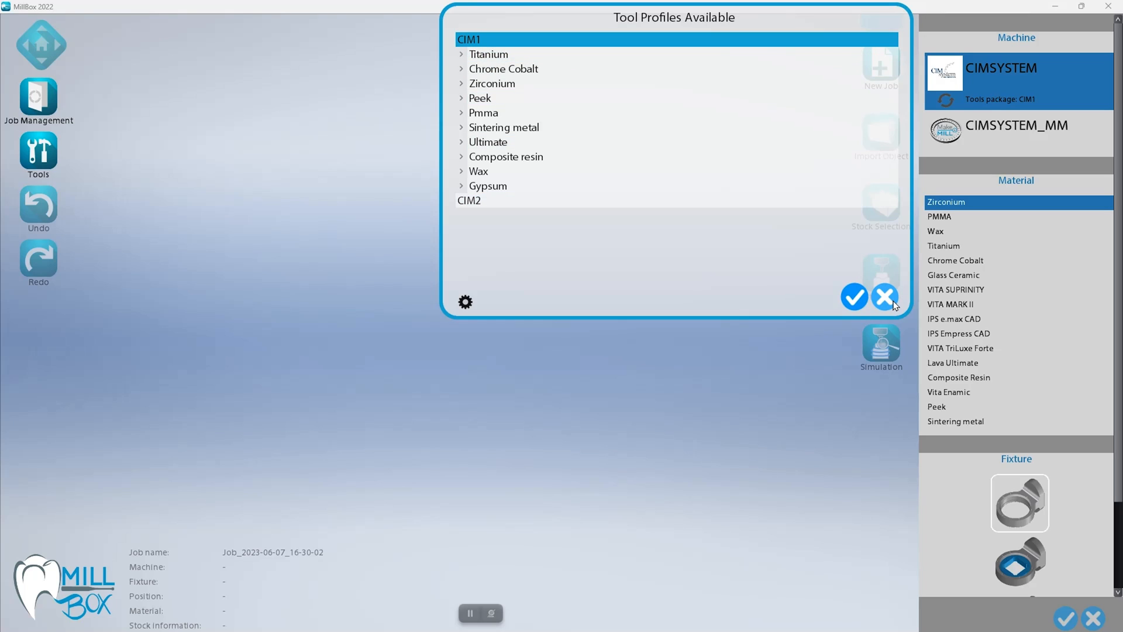
pyautogui.click(878, 298)
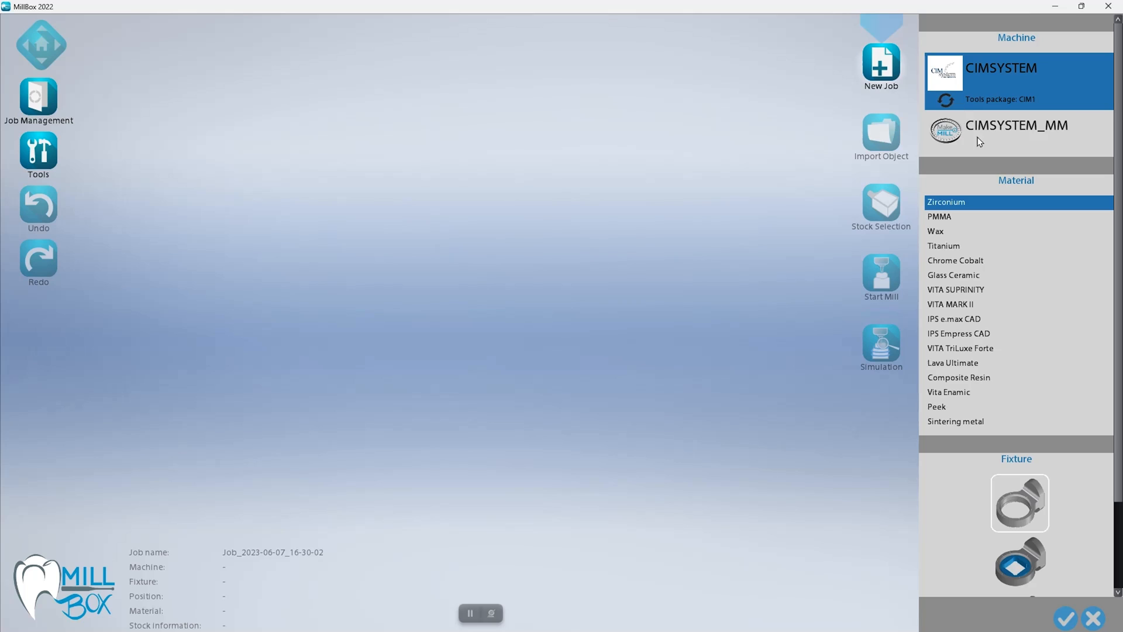
# Start the new job with the CIMSYSTEM machine, Zirconium material and the closed ring fixture
pyautogui.scroll(-3, 1033, 363)
pyautogui.scroll(-1, 1058, 492)
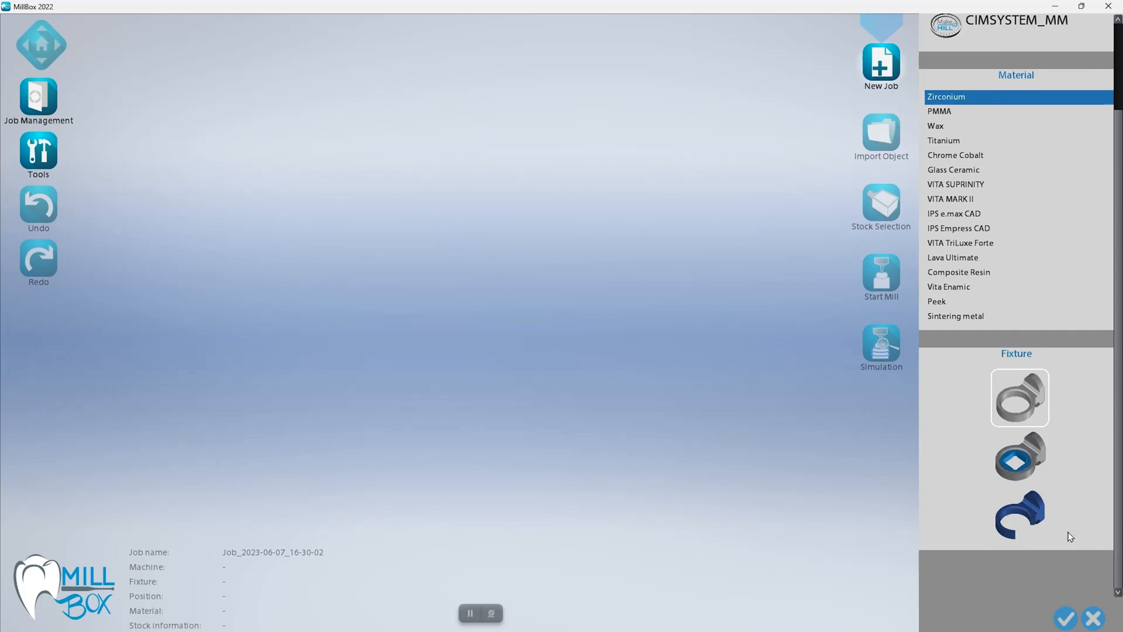
pyautogui.click(1064, 618)
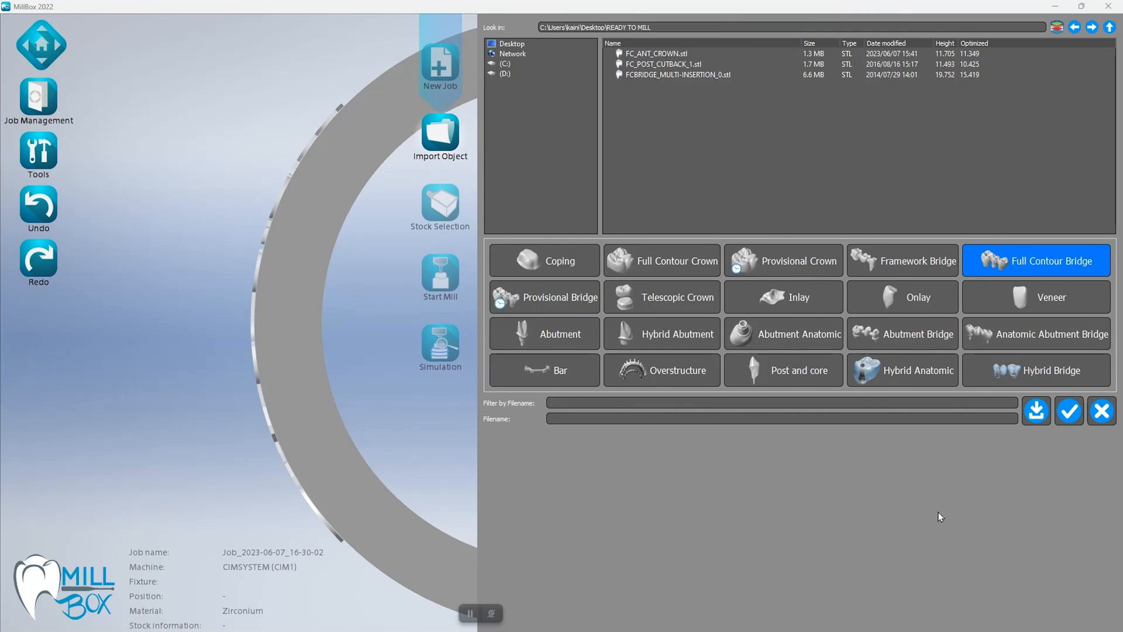
# Preview the three STL files in READY TO MILL and inspect FC_ANT_CROWN.stl's height and angle data in the enlarged viewer
pyautogui.click(682, 53)
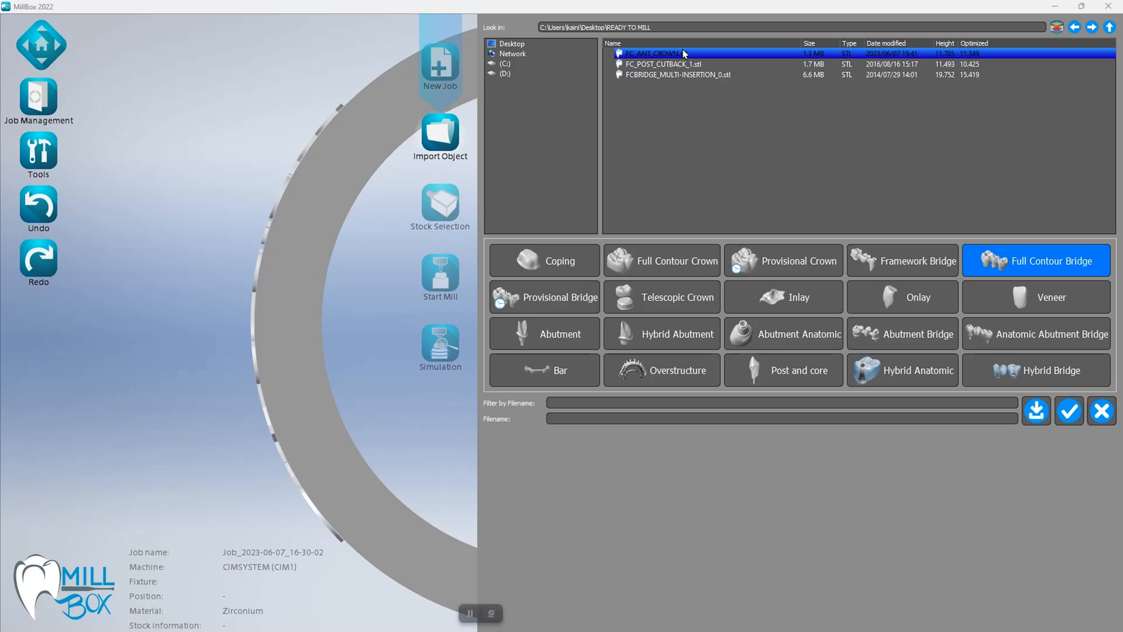
pyautogui.click(683, 62)
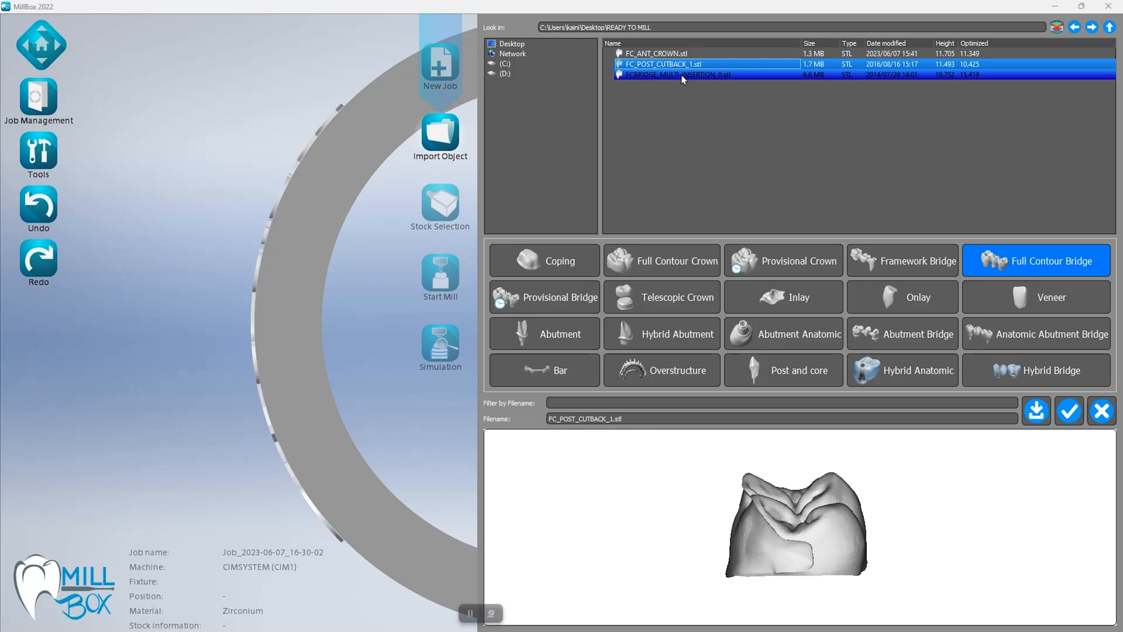
pyautogui.click(683, 75)
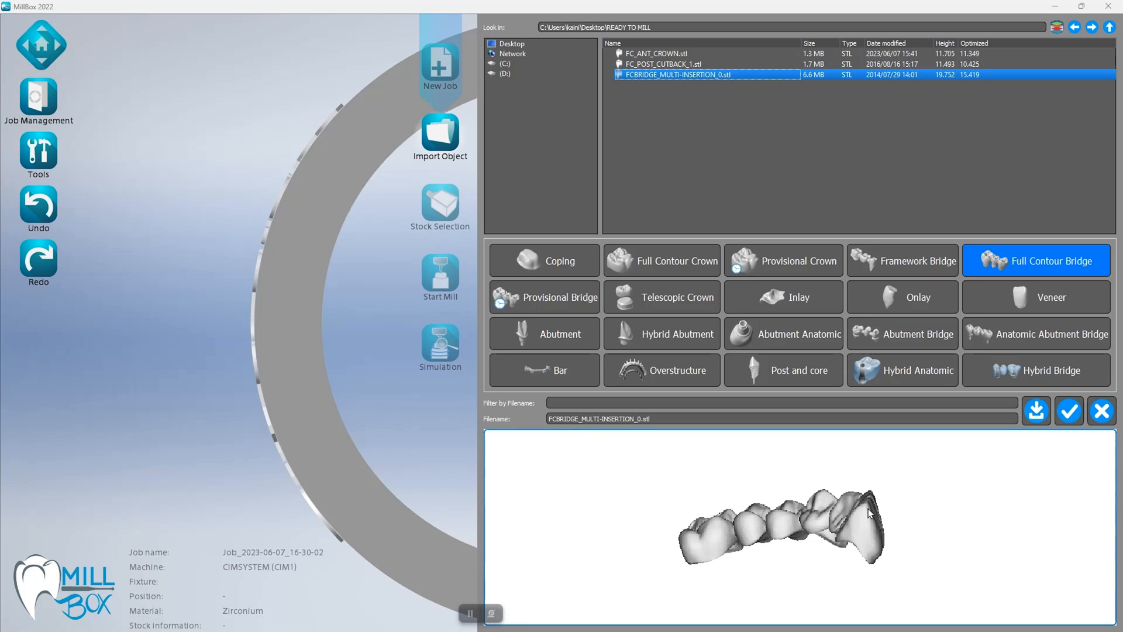
pyautogui.click(699, 54)
pyautogui.click(785, 471)
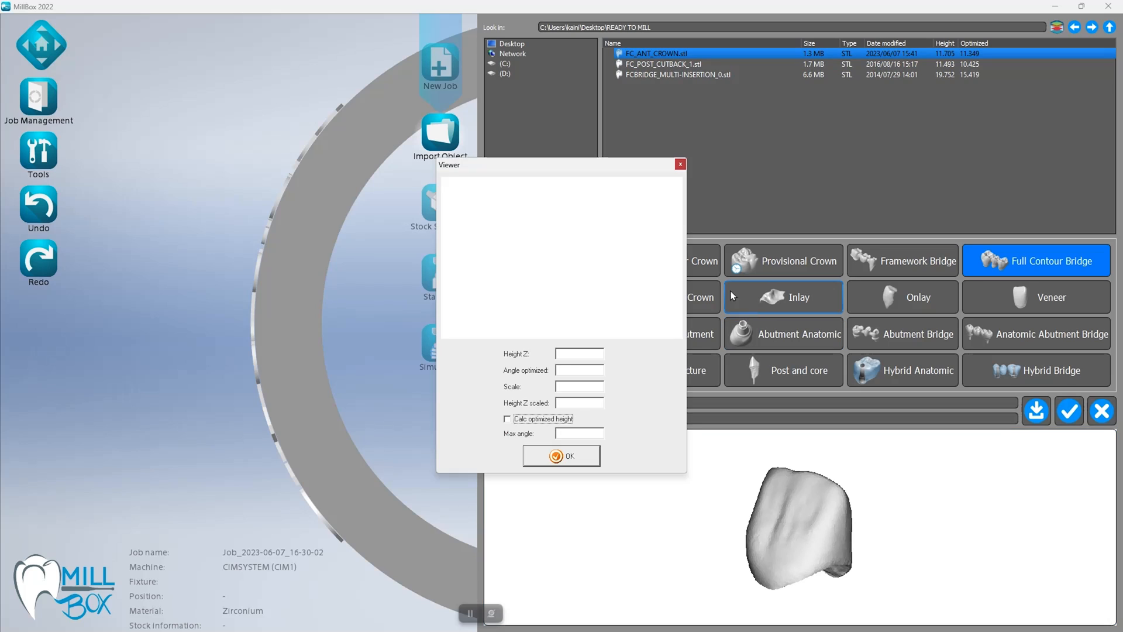
pyautogui.moveTo(602, 263); pyautogui.dragTo(622, 275)
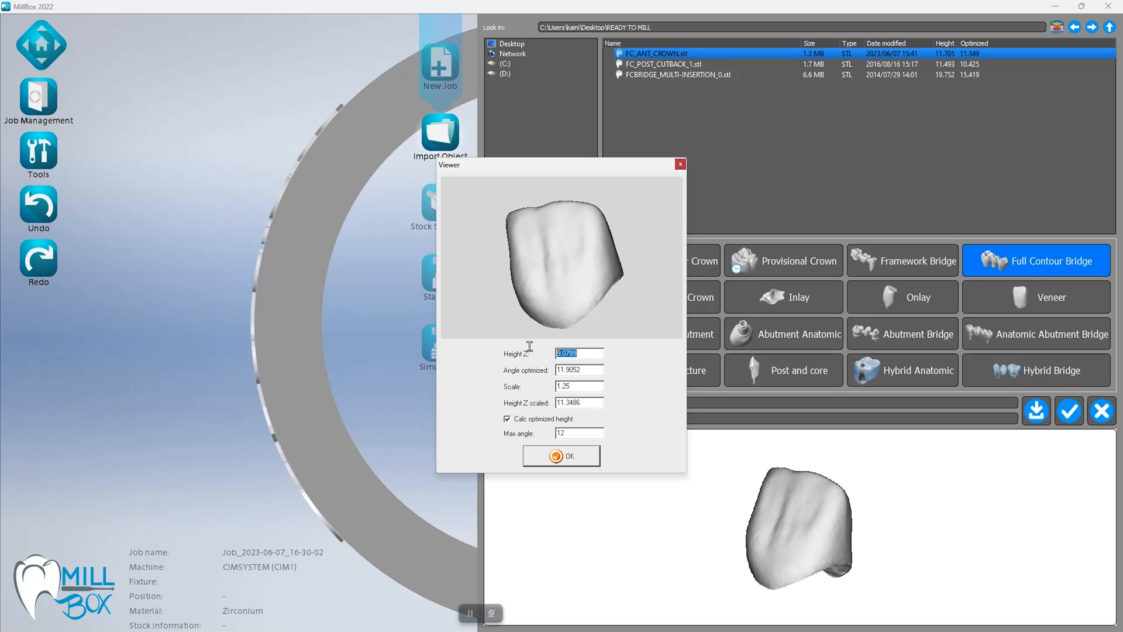
pyautogui.click(593, 461)
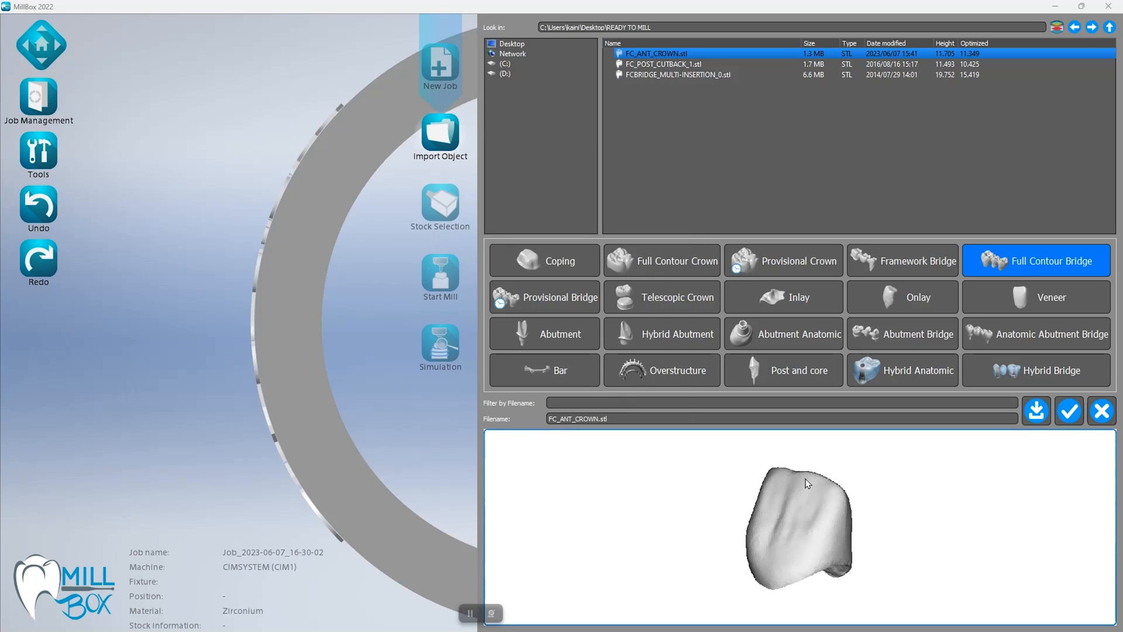
# Switch to FileHub and preview FC_ANT_CROWN.stl, FC_POST_CUTBACK_1.stl and FCBRIDGE_MULTI-INSERTION_0.stl with their dimensions
pyautogui.click(1058, 28)
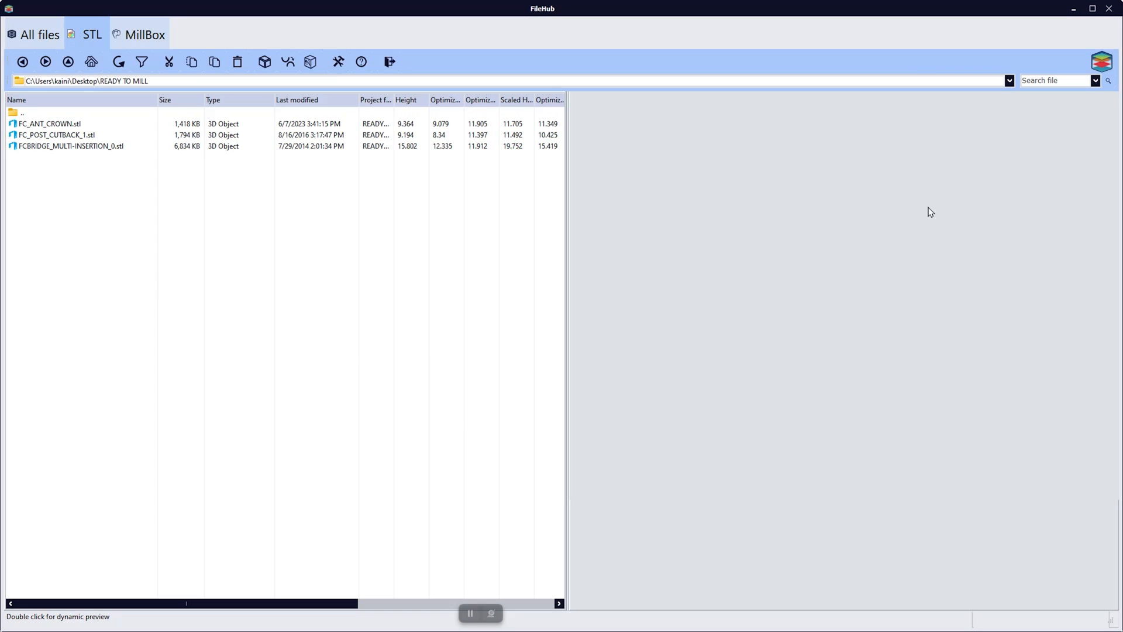
pyautogui.click(69, 127)
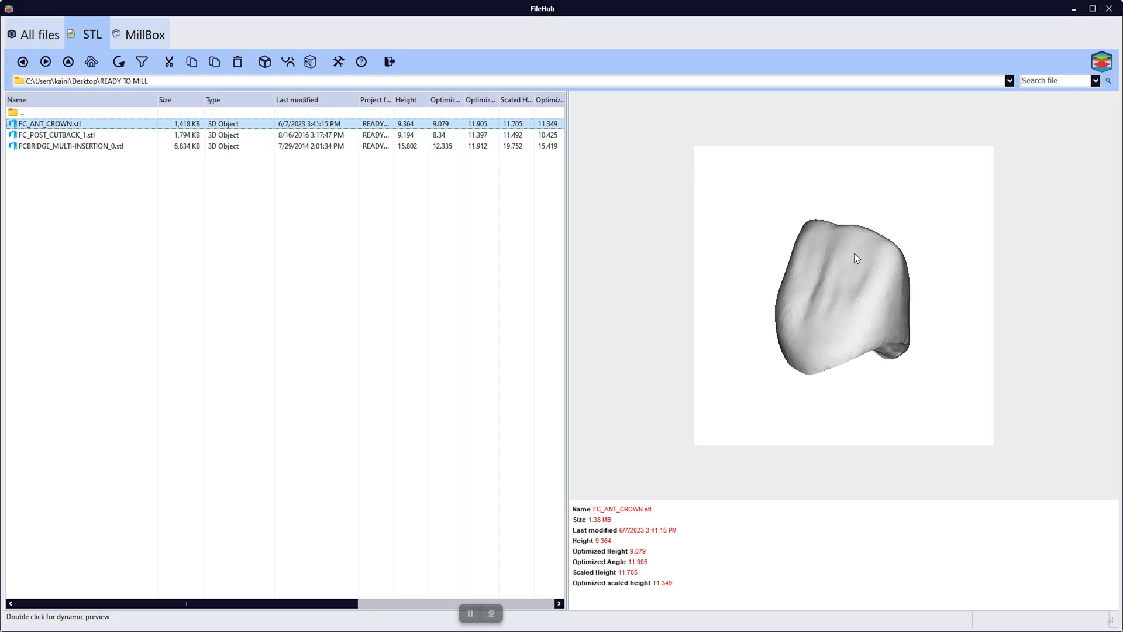
pyautogui.click(76, 140)
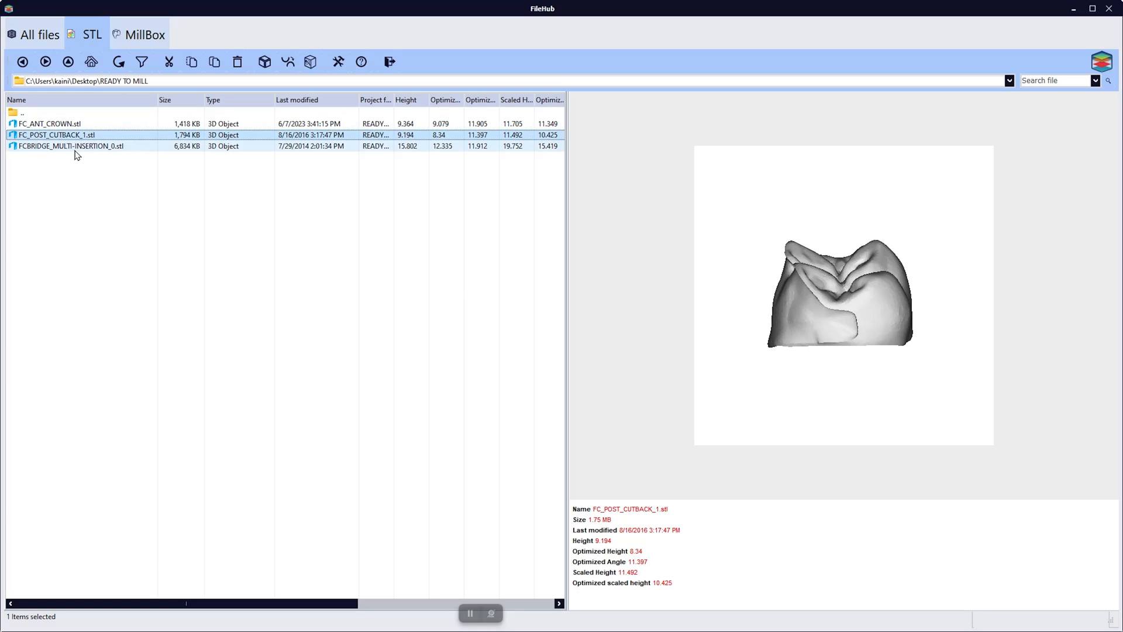
pyautogui.click(77, 148)
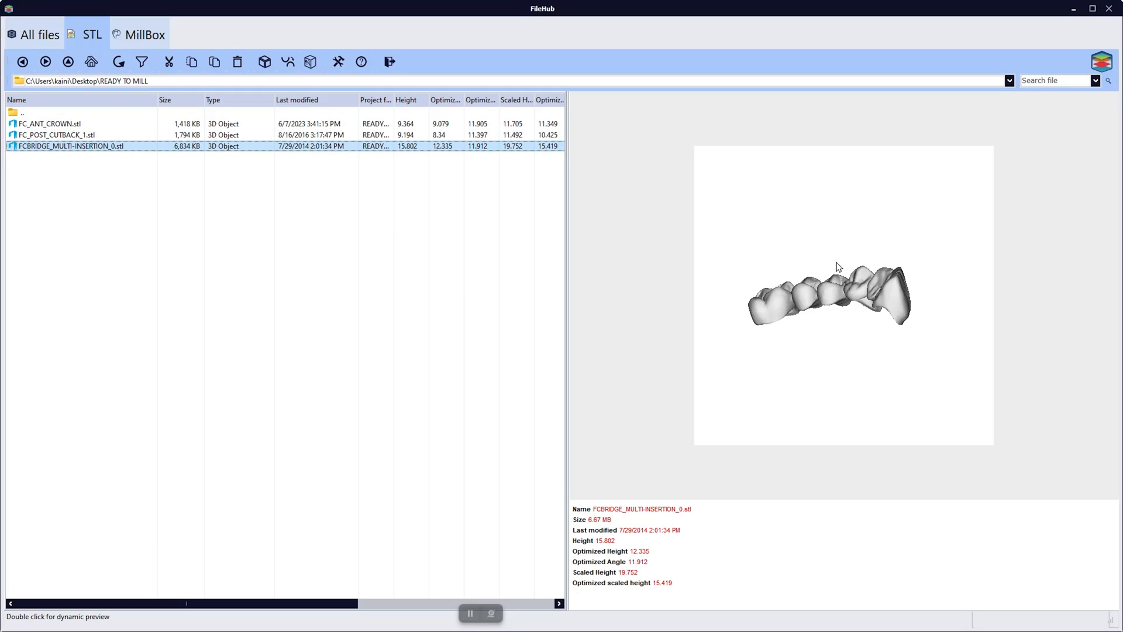
# Rotate FC_ANT_CROWN.stl by +180 degrees around Y, reverse it with a second +180-degree rotation, and close FileHub
pyautogui.click(66, 124)
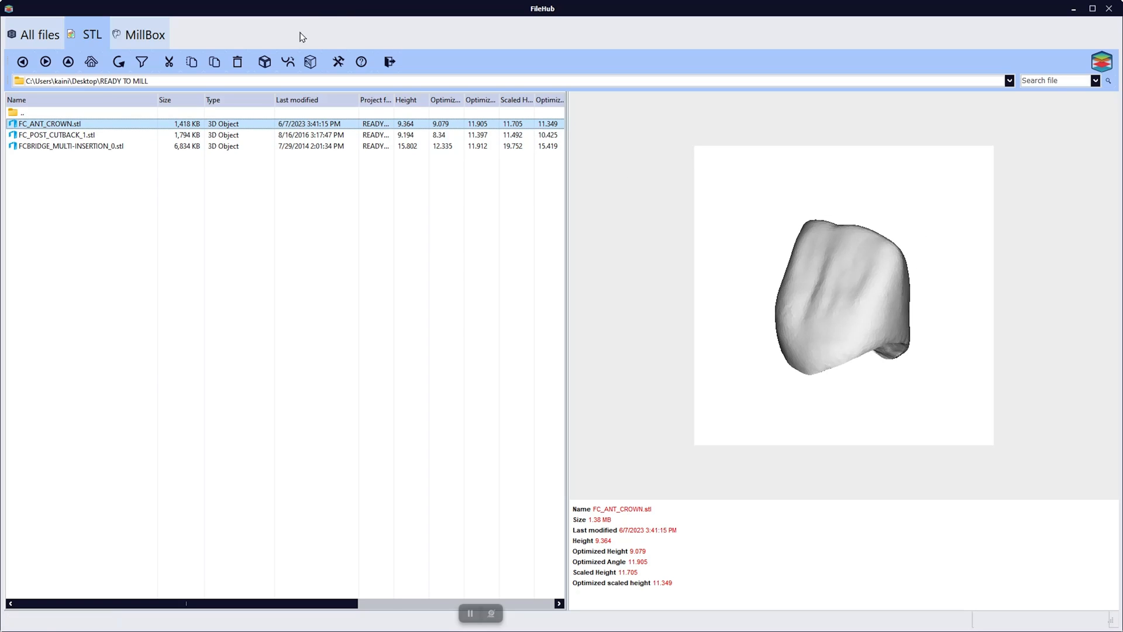
pyautogui.click(288, 61)
pyautogui.click(316, 73)
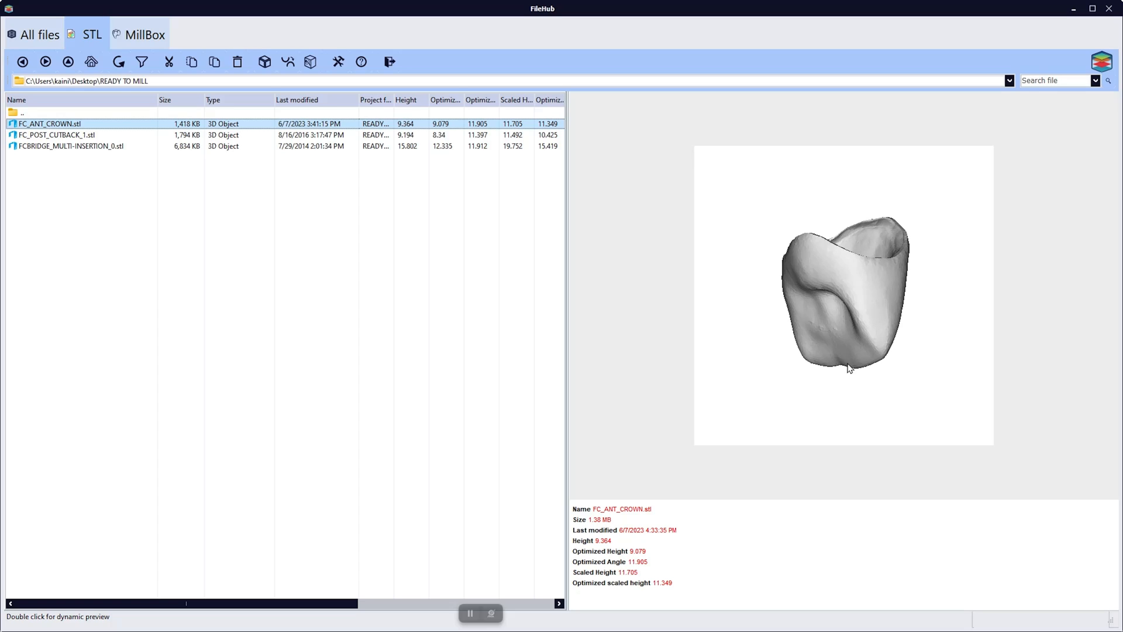
pyautogui.click(287, 61)
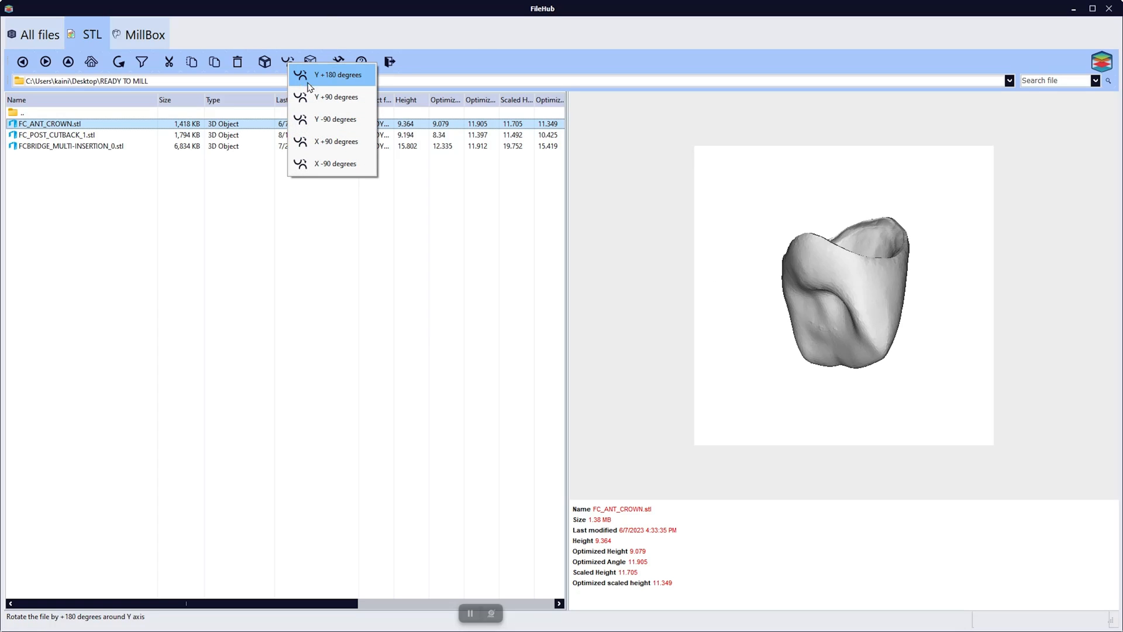
pyautogui.click(320, 76)
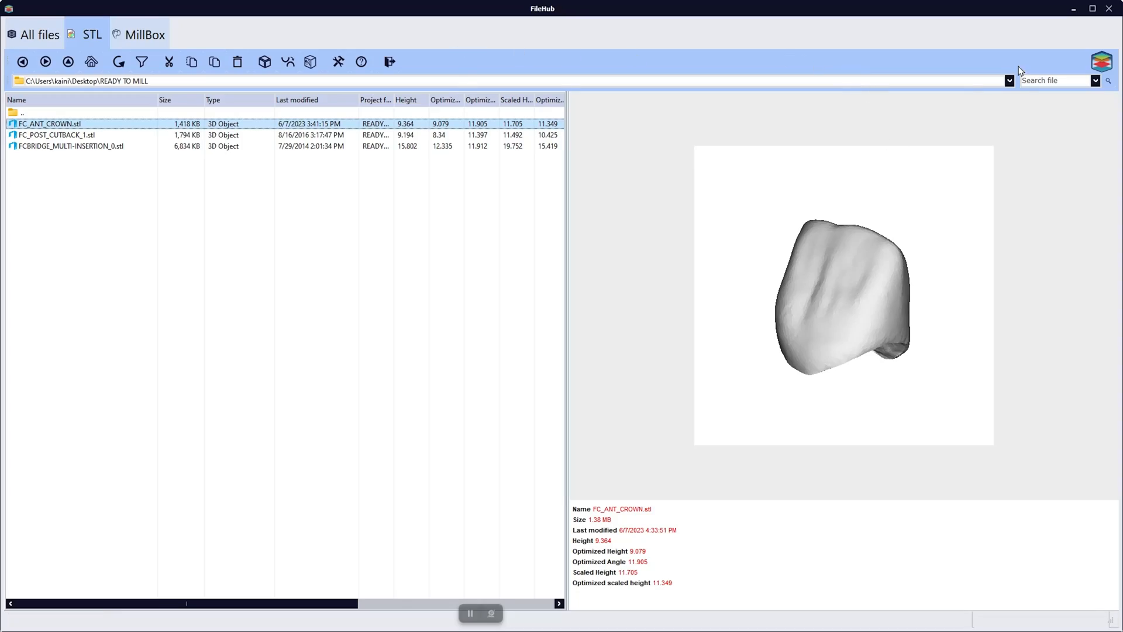
pyautogui.click(1110, 9)
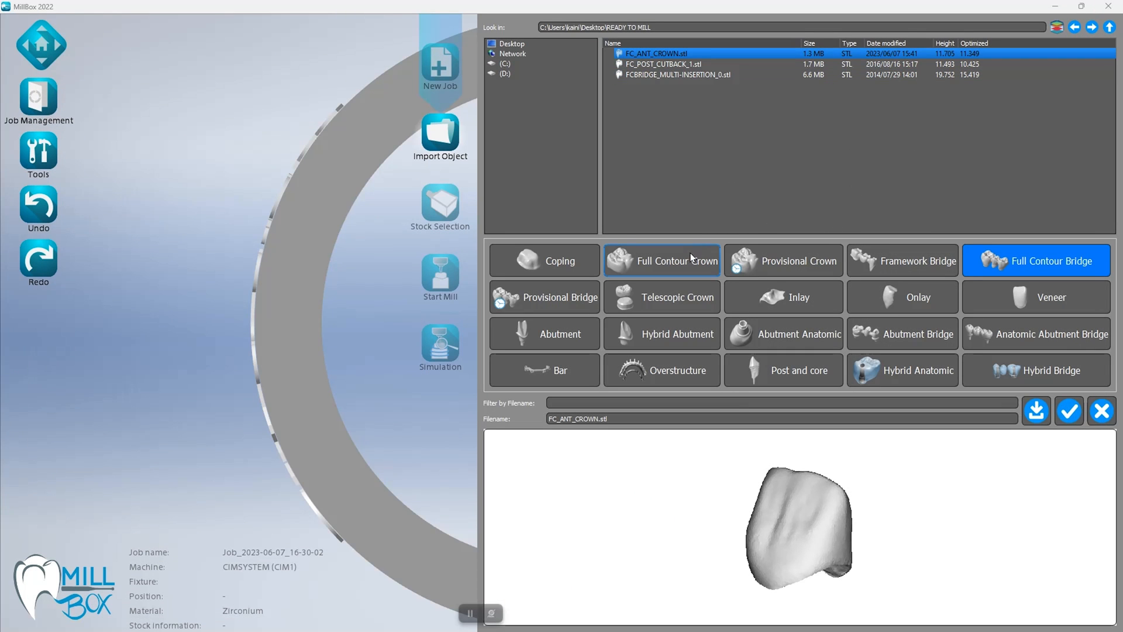
# Import FCBRIDGE_MULTI-INSERTION_0.stl as a full contour bridge and FC_POST_CUTBACK_1.stl as a full contour crown
pyautogui.click(678, 75)
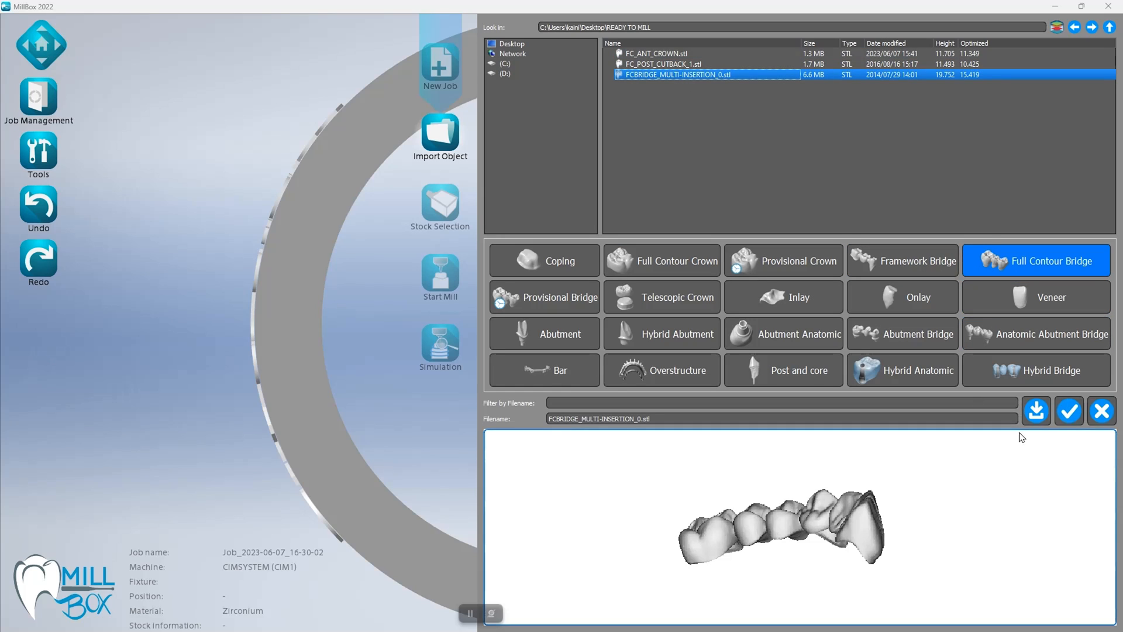
pyautogui.click(1033, 413)
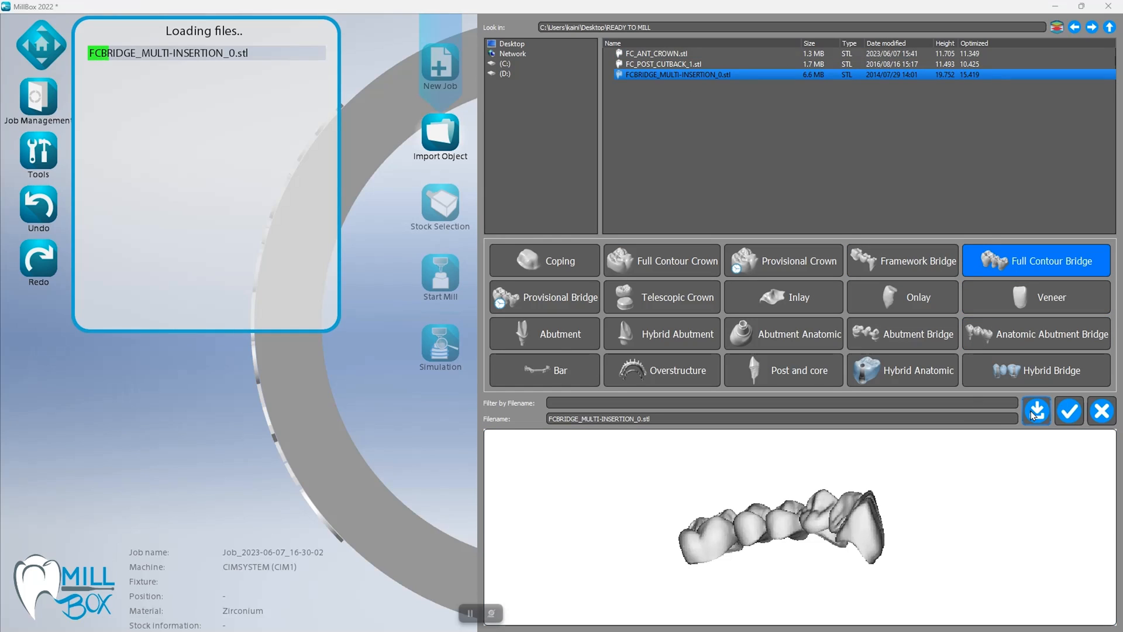
pyautogui.click(678, 64)
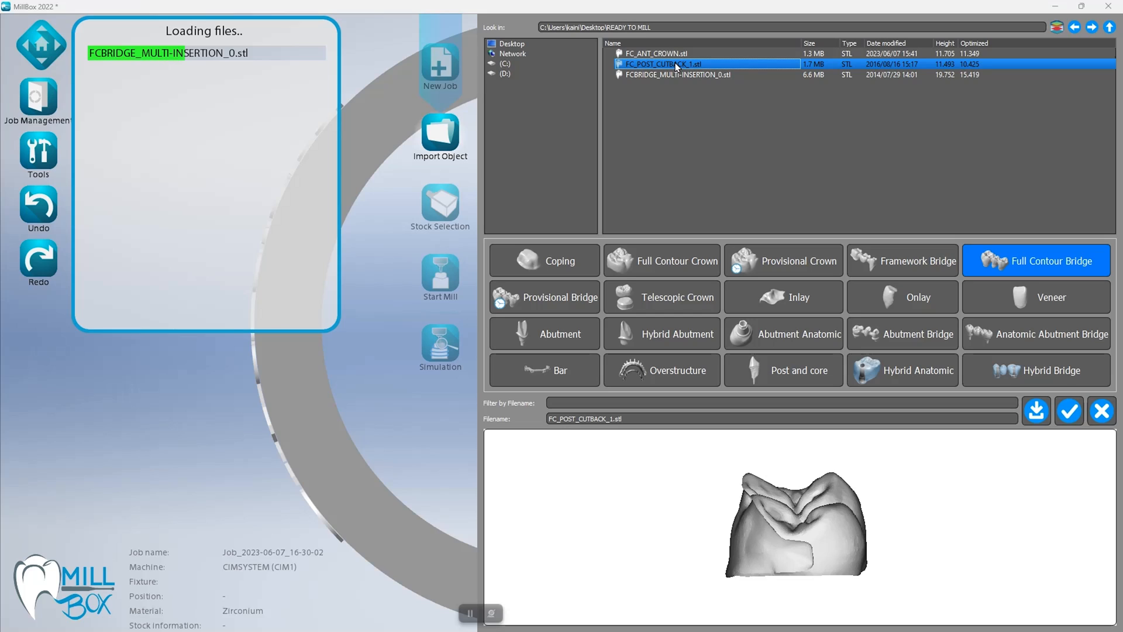
pyautogui.click(685, 264)
pyautogui.click(1059, 419)
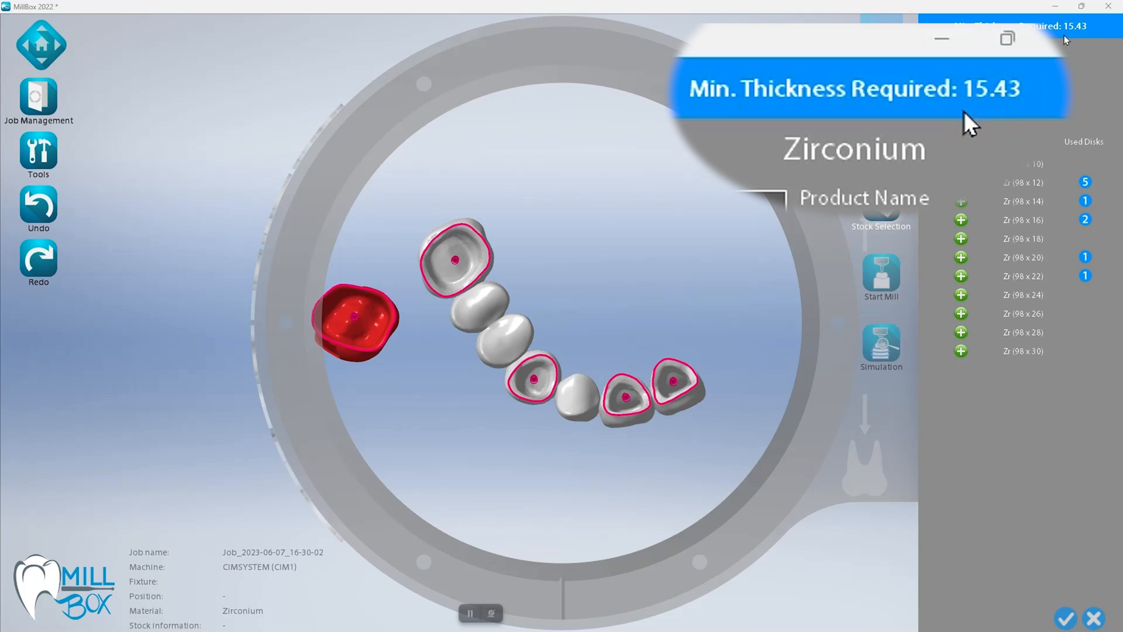
# Load the used Zr (98 x 16) disk D98_zr16.blk with both restorations nested and view it from the occlusal side
pyautogui.click(1085, 224)
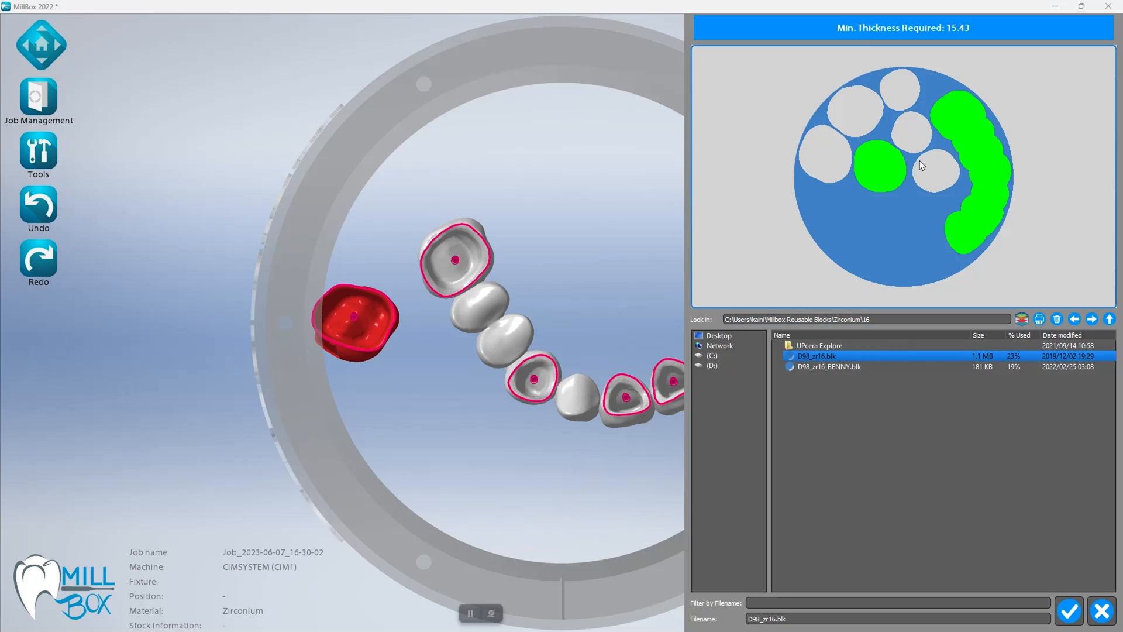
pyautogui.click(1068, 611)
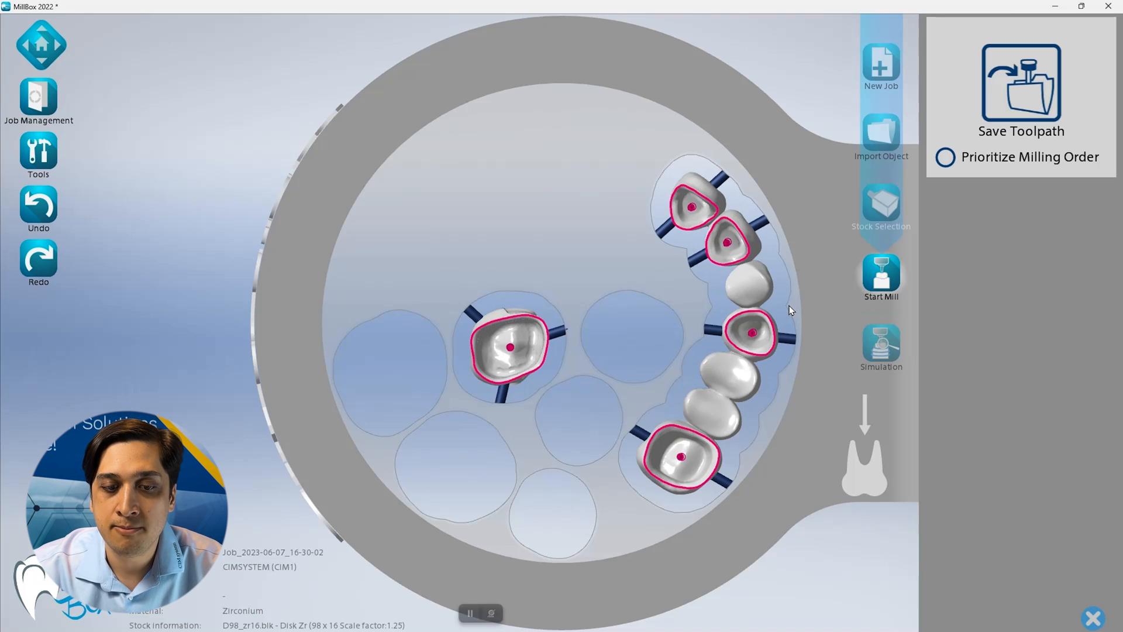
pyautogui.click(44, 48)
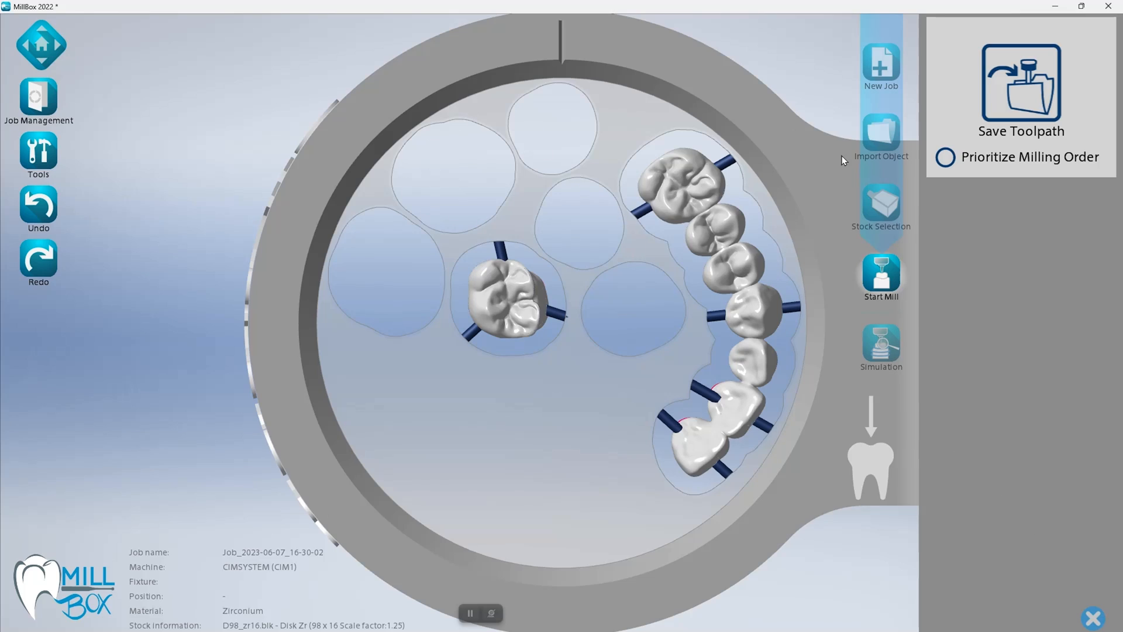
# Create a new Zr (98 x 16) disk with scale factor 1.2221, name TESTZR and lot code 13456789, and nest all elements in it
pyautogui.click(1093, 618)
pyautogui.click(1076, 199)
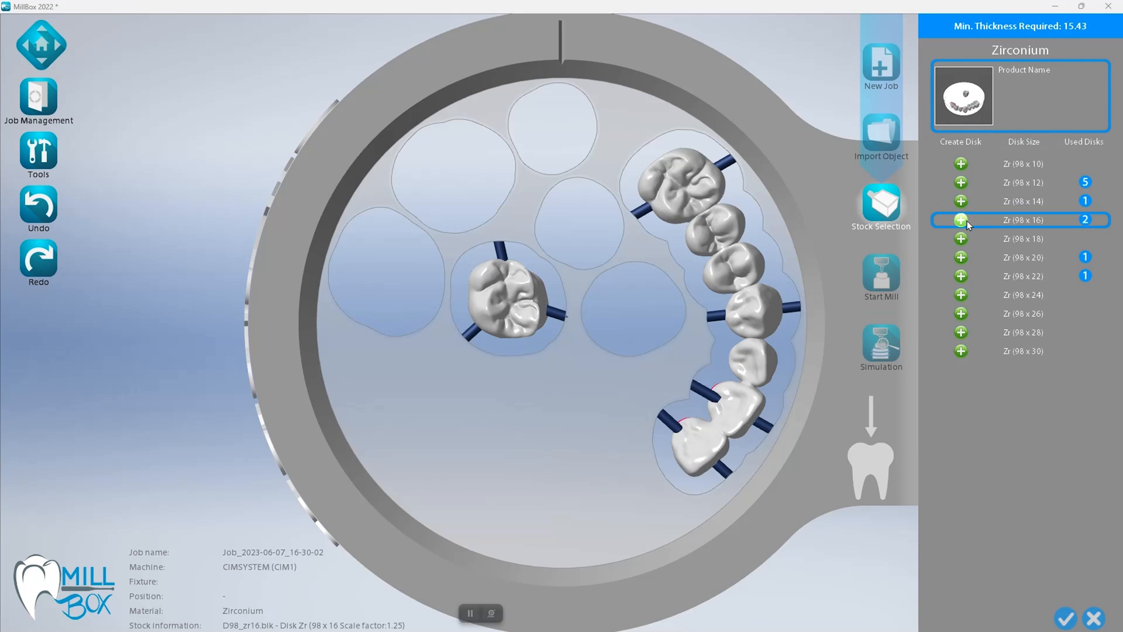
pyautogui.click(961, 220)
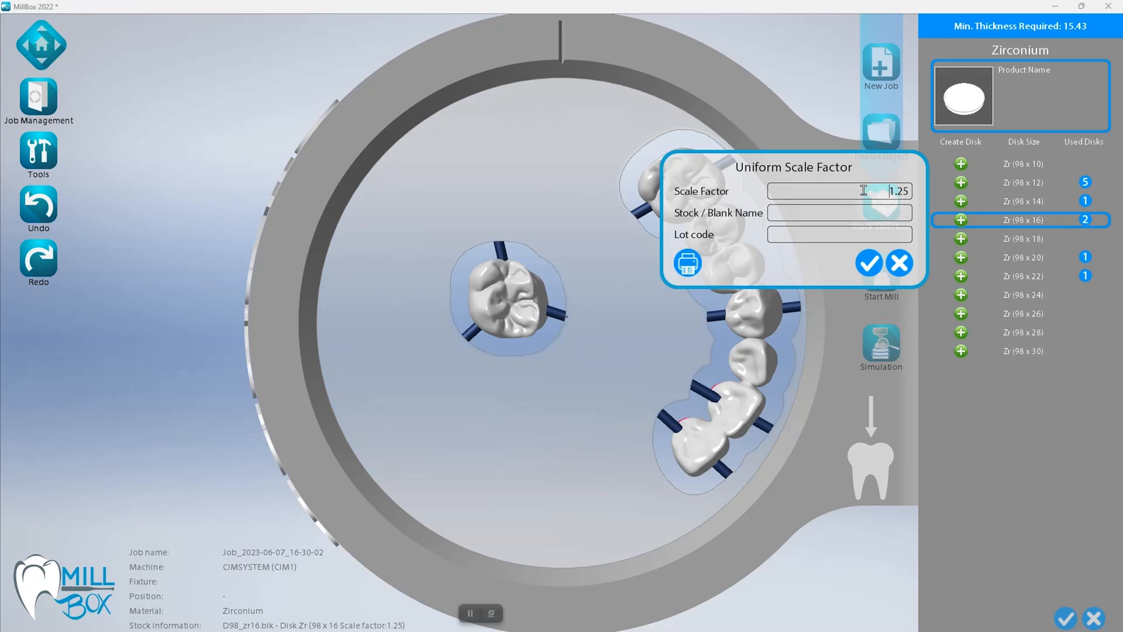
pyautogui.write('221')
pyautogui.click(689, 264)
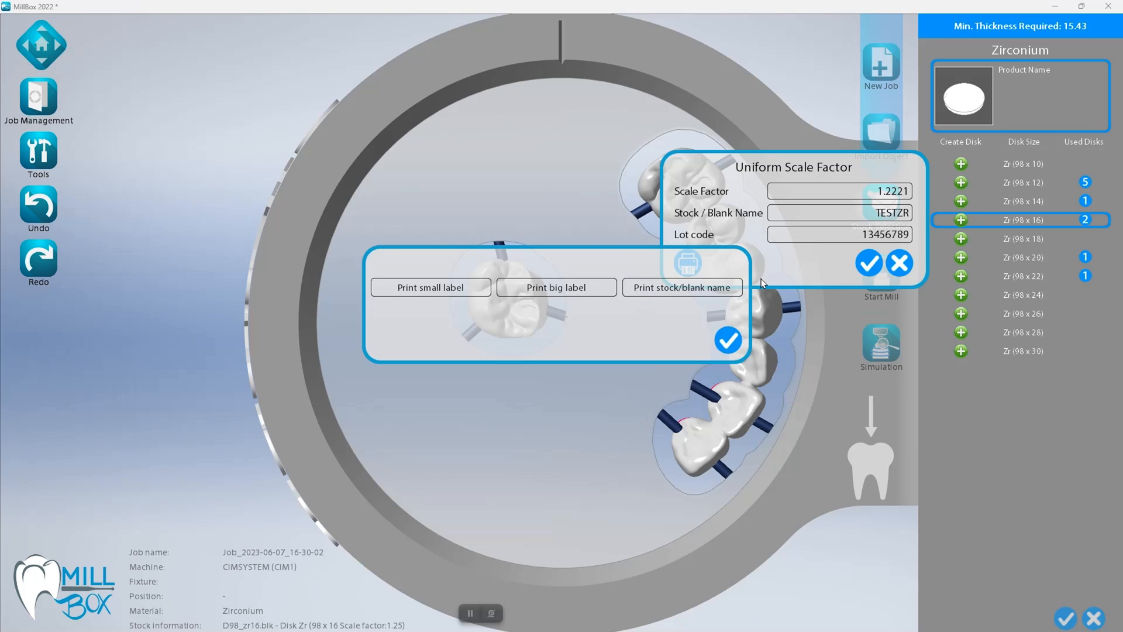
pyautogui.click(728, 340)
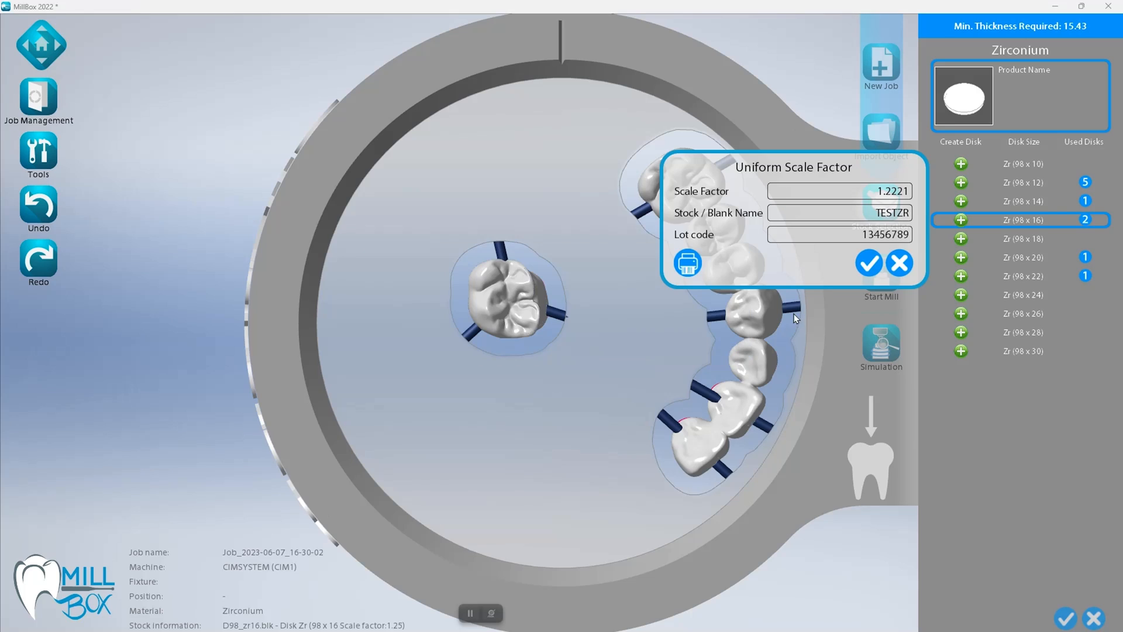
pyautogui.click(874, 262)
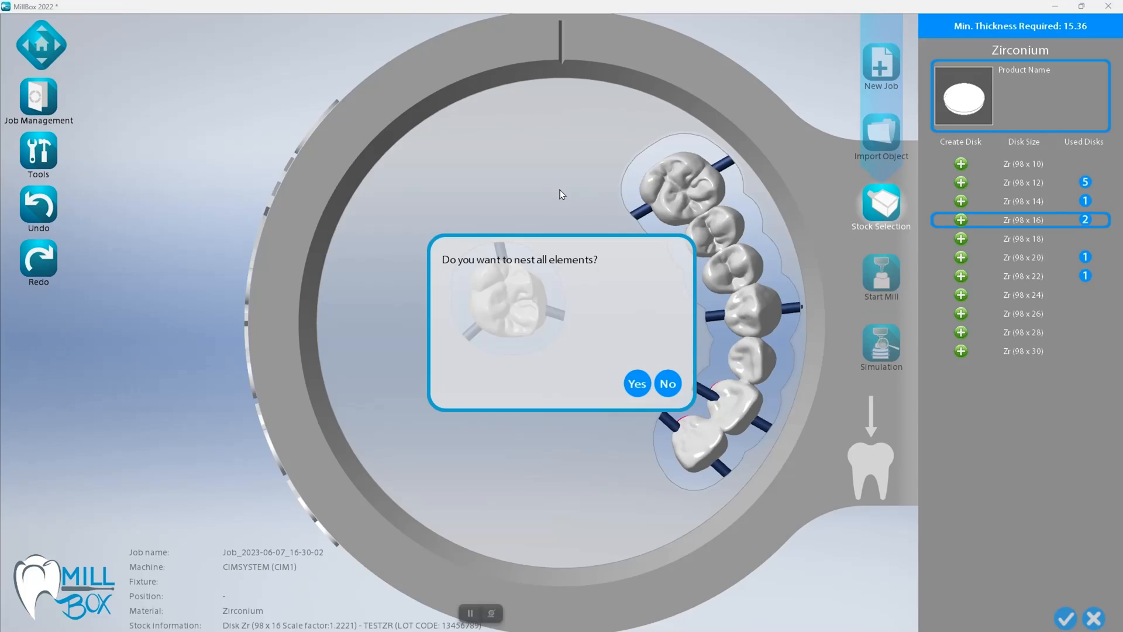
pyautogui.click(636, 384)
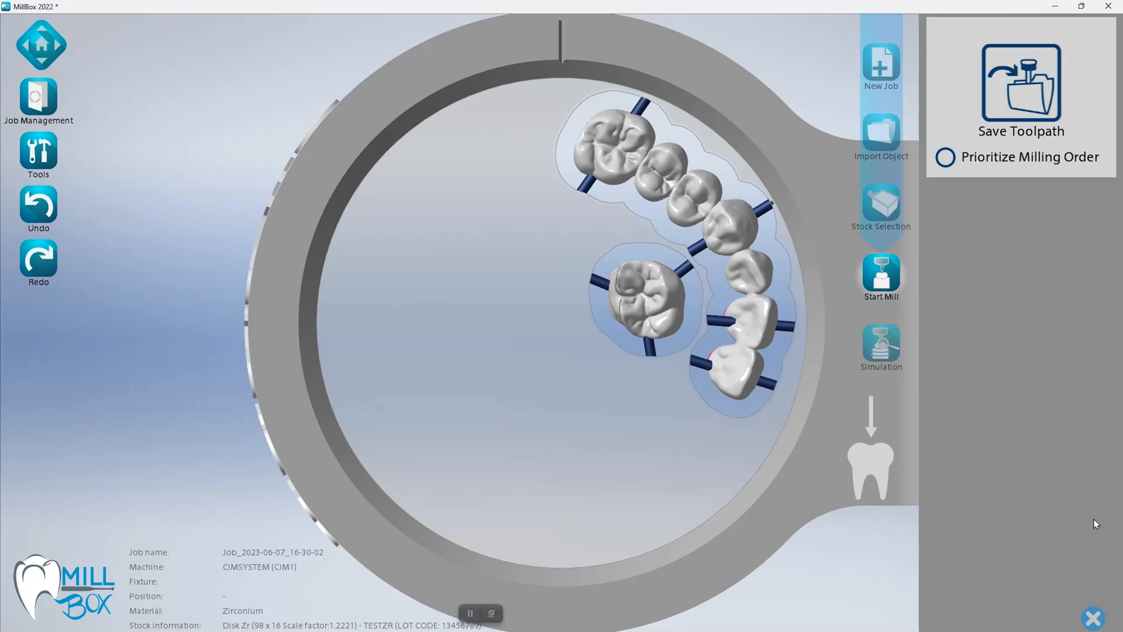
pyautogui.click(1098, 617)
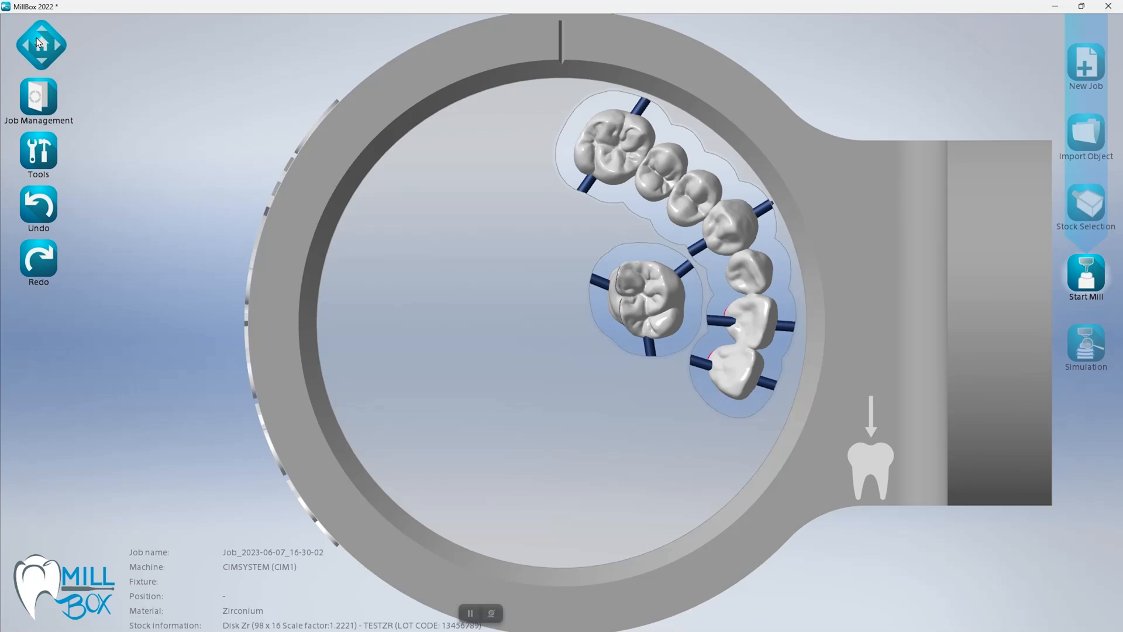
# Delete the existing margin line curves from the cavity of the single full contour crown FC_POST_CUTBACK_1
pyautogui.click(38, 46)
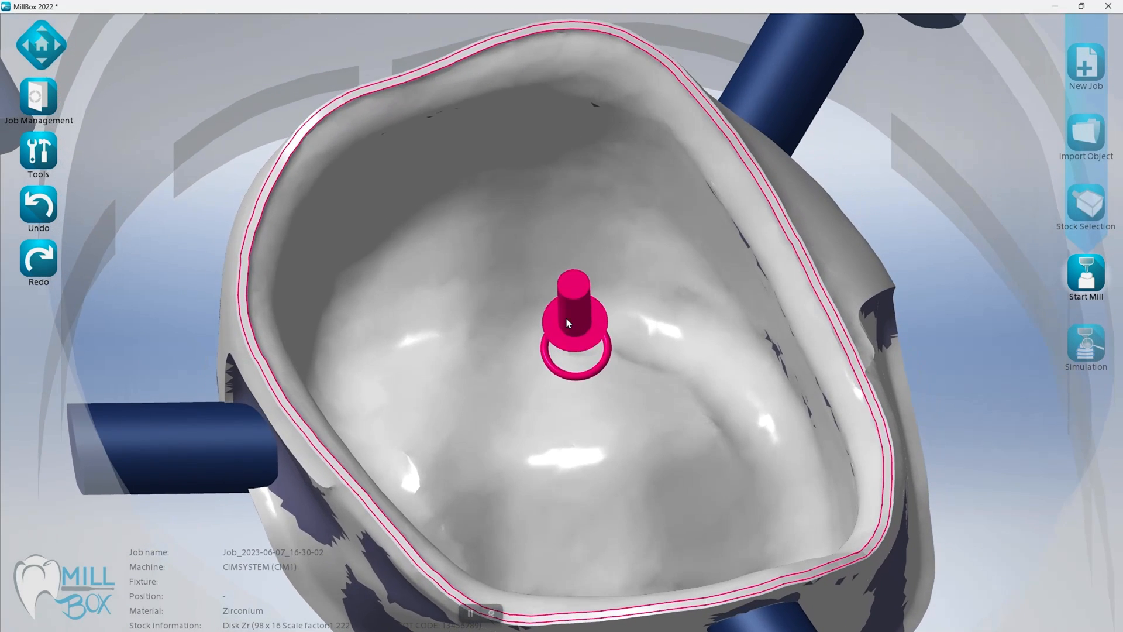
pyautogui.click(572, 306)
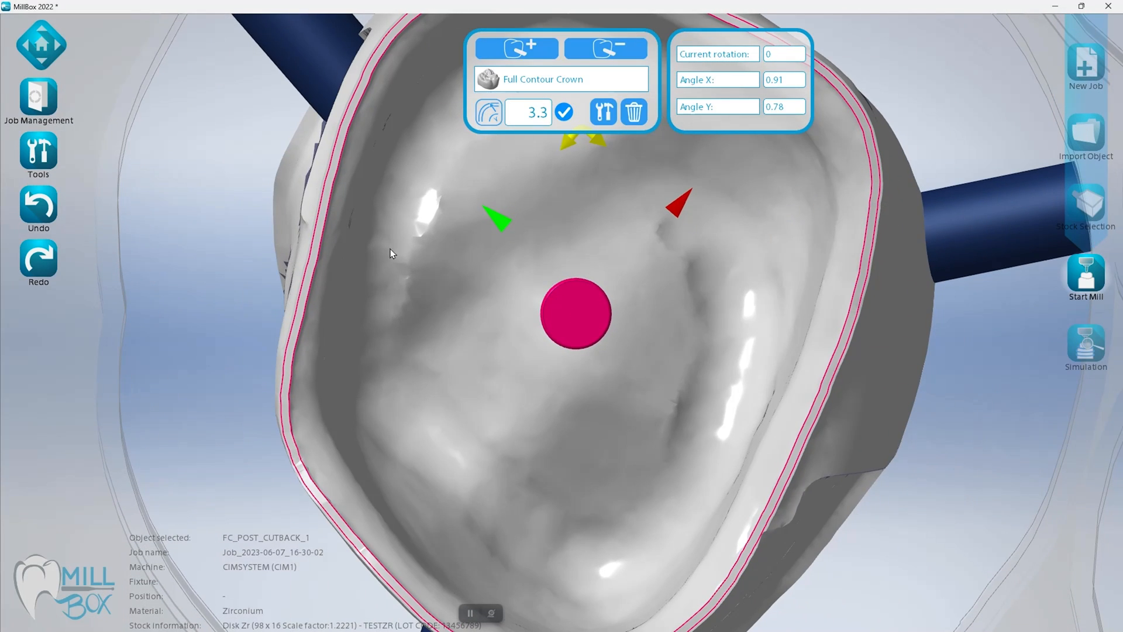
pyautogui.click(192, 168)
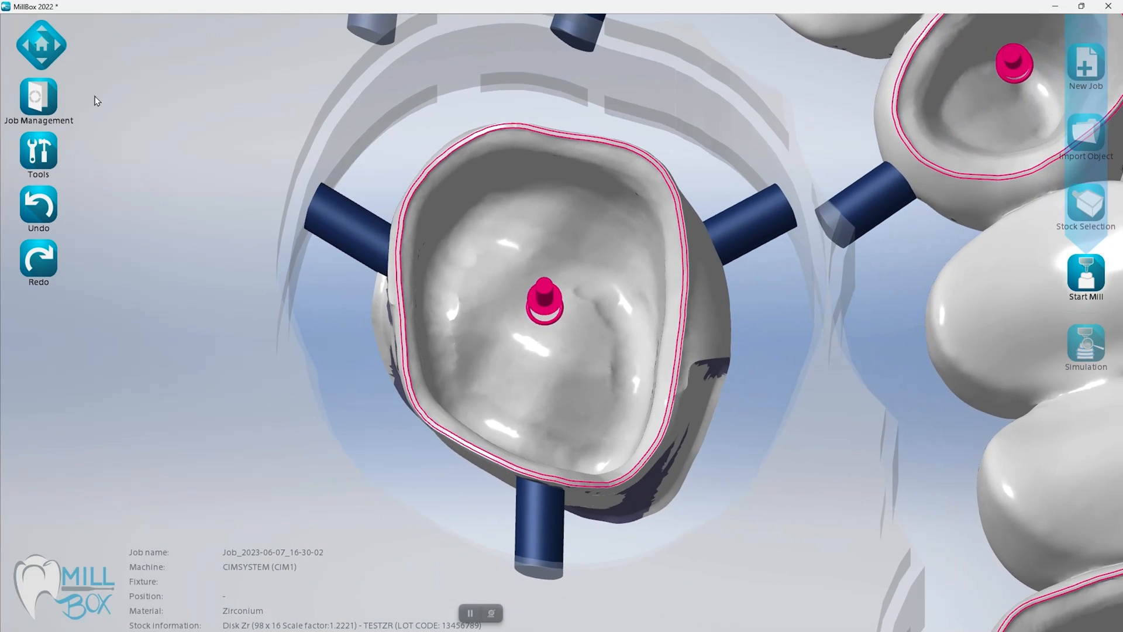
pyautogui.click(46, 147)
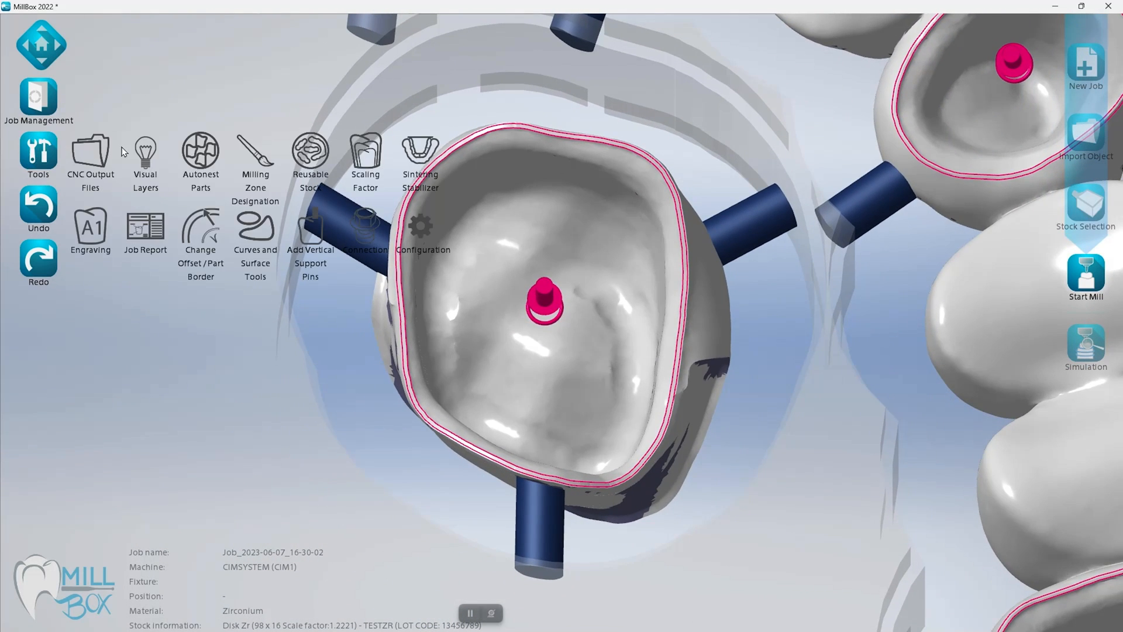
pyautogui.click(258, 234)
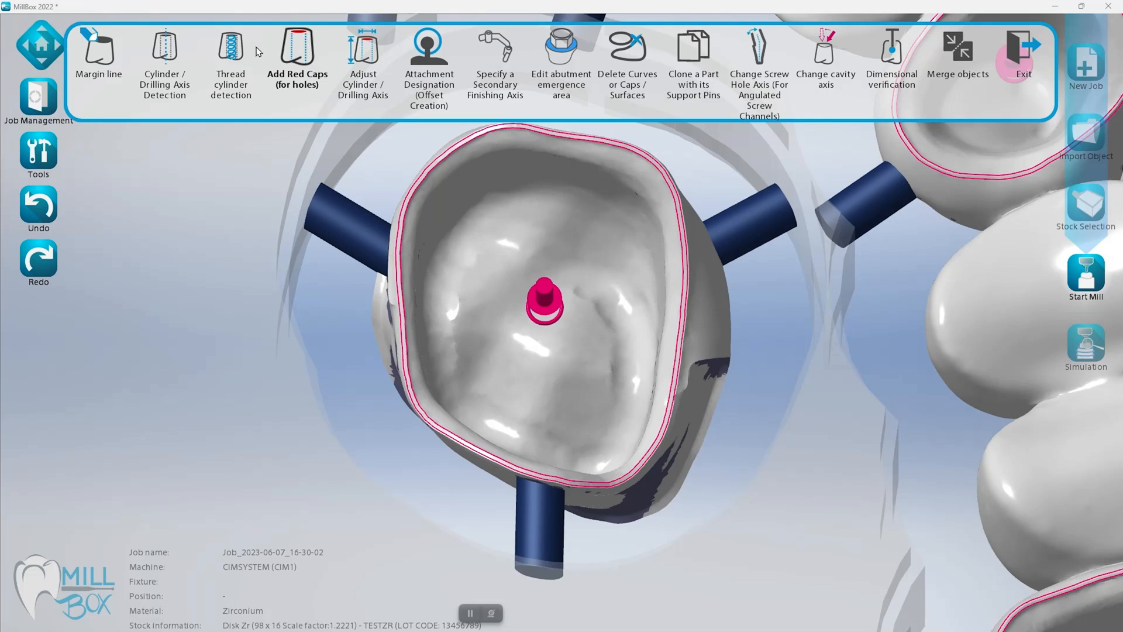
pyautogui.click(627, 58)
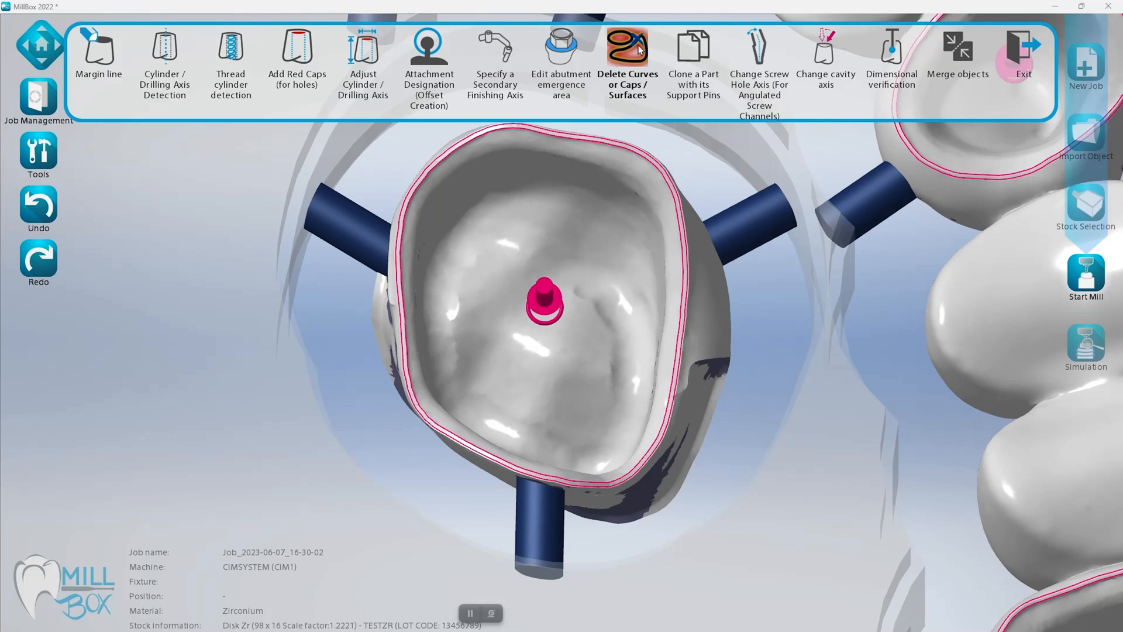
pyautogui.click(673, 195)
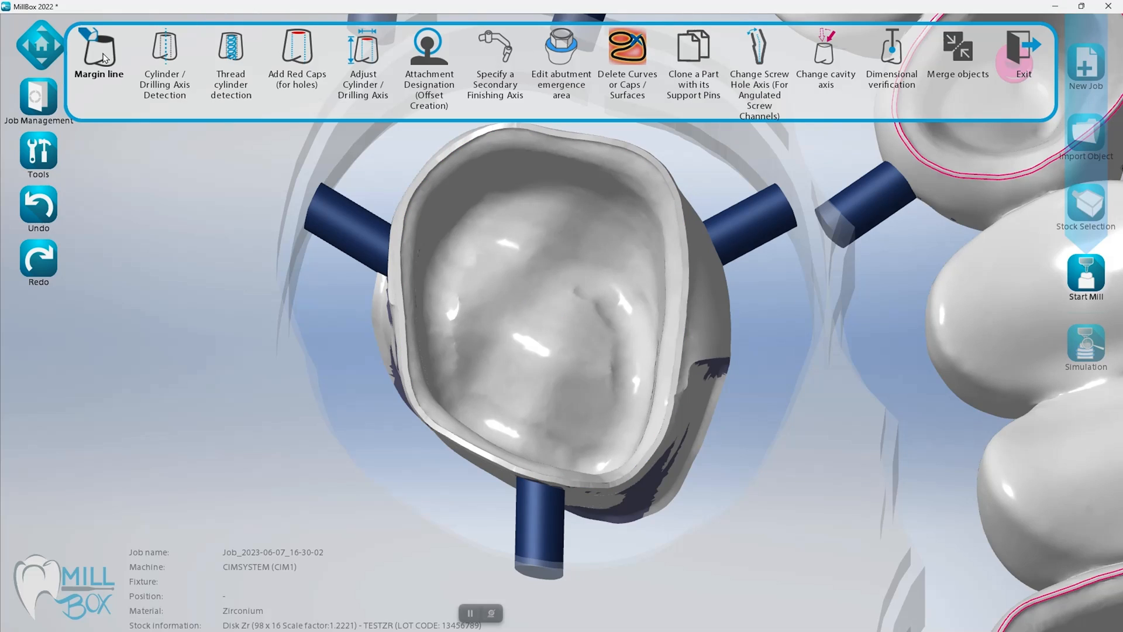
pyautogui.click(1042, 47)
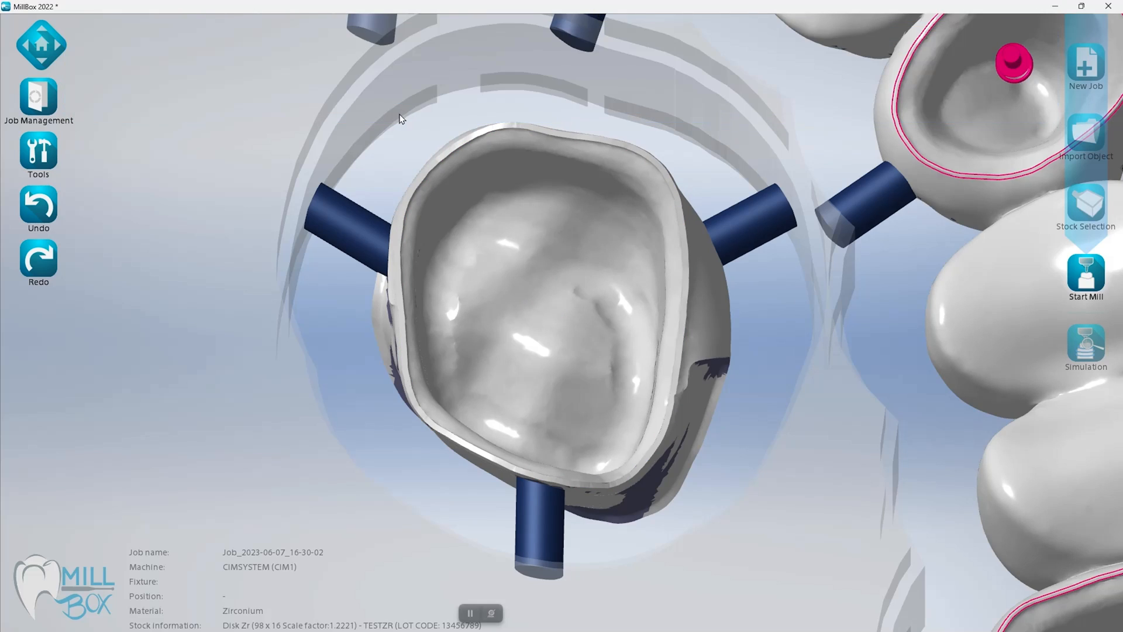
# Detect the crown's cavity margin automatically with a width of 0.15 and leave the automatic detection
pyautogui.click(36, 153)
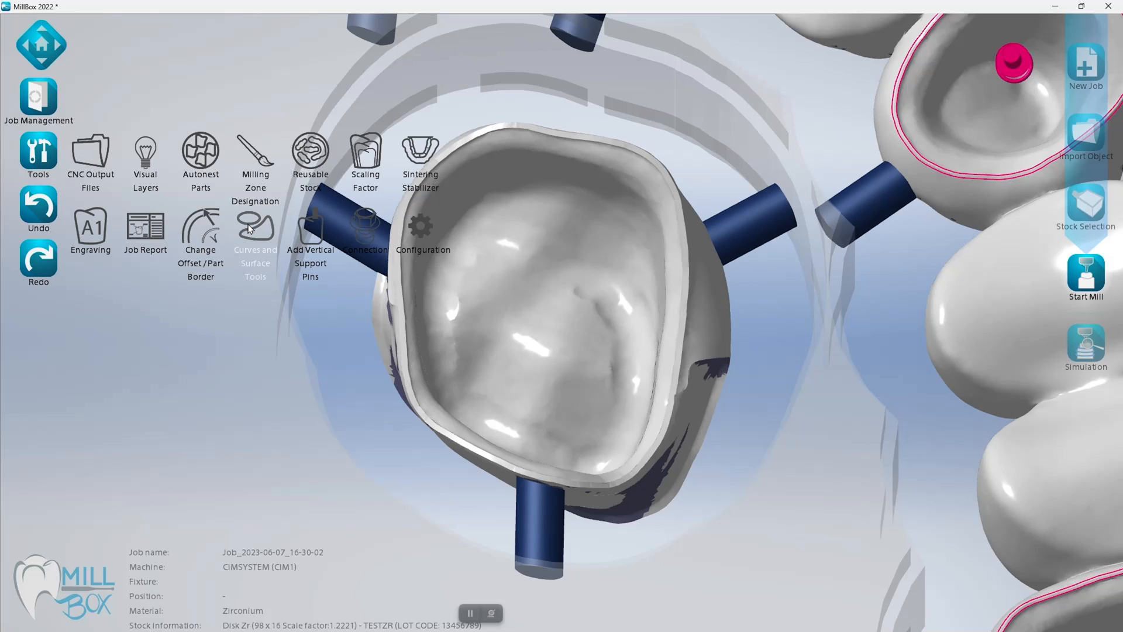
pyautogui.click(262, 234)
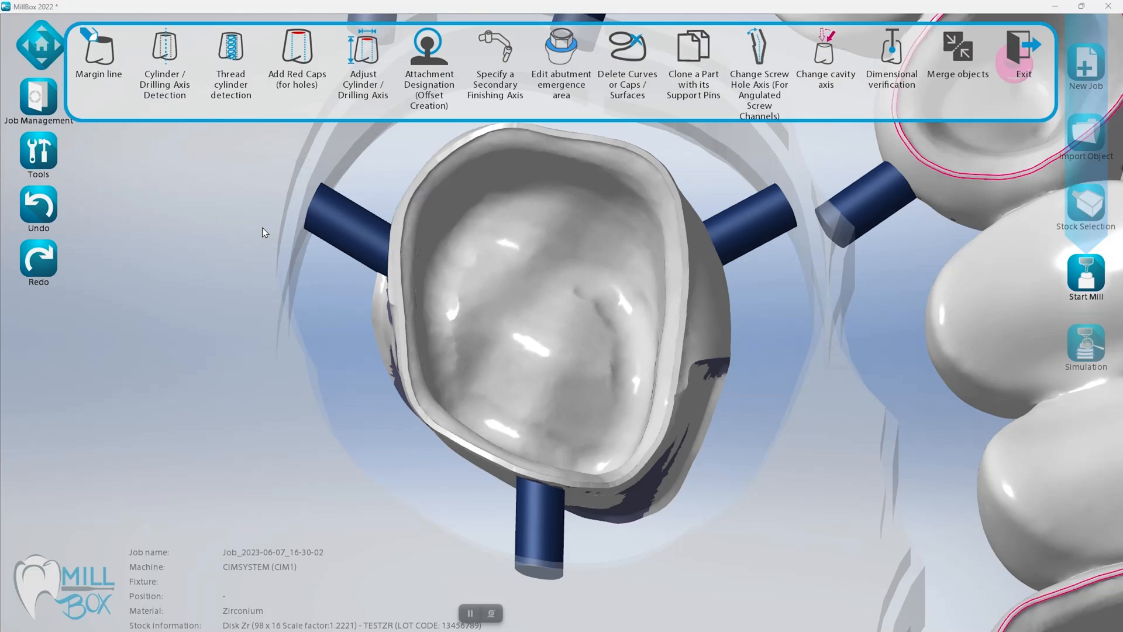
pyautogui.click(111, 44)
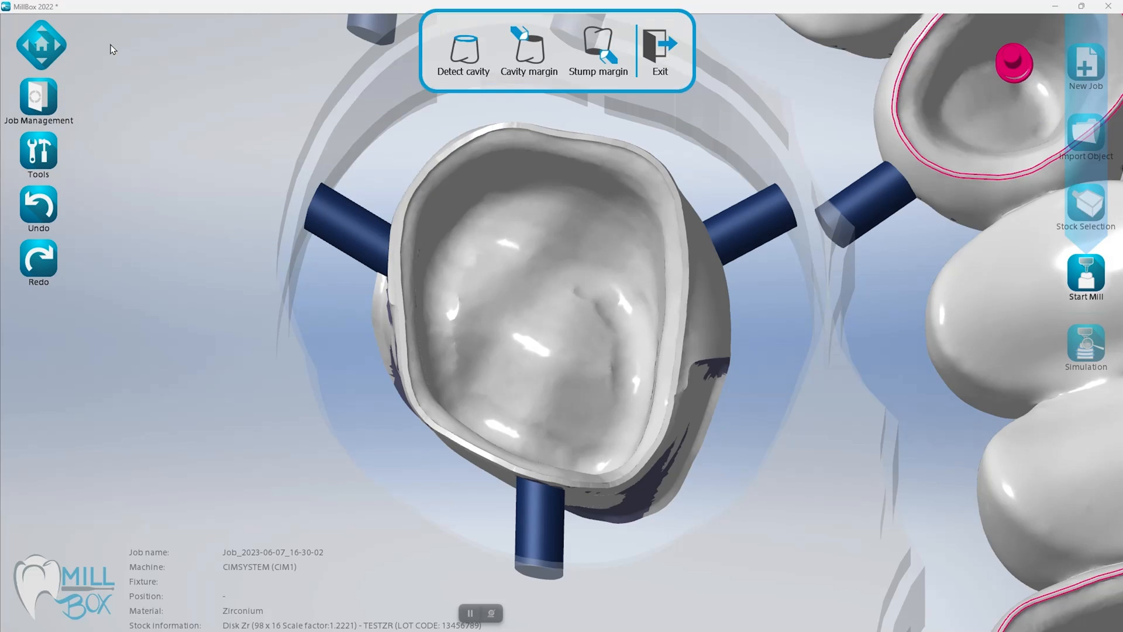
pyautogui.click(473, 57)
pyautogui.click(541, 166)
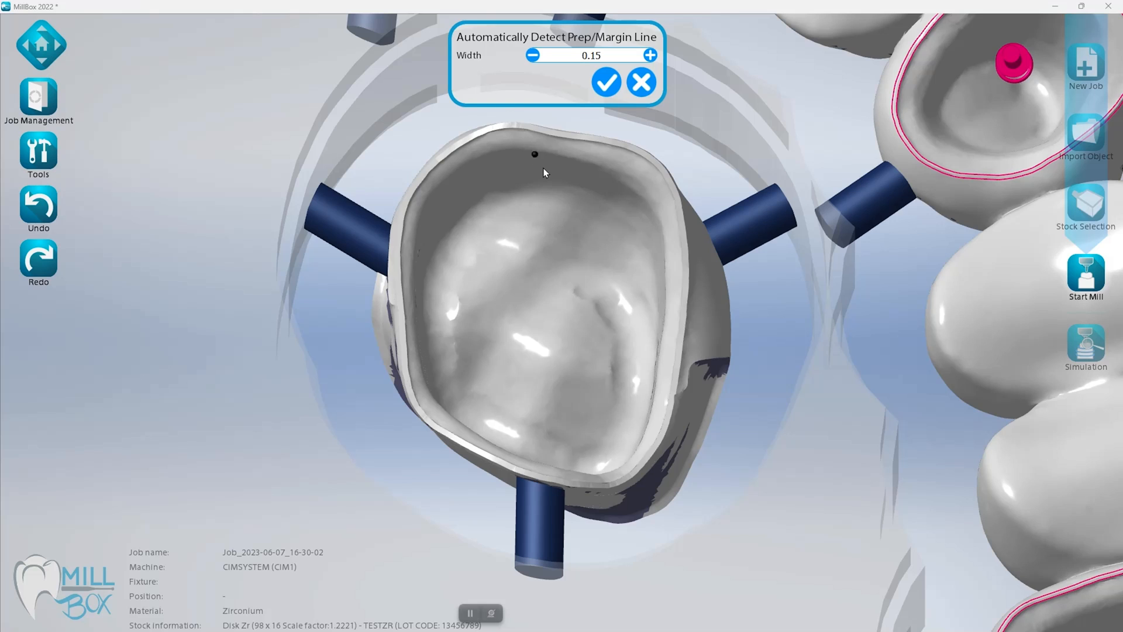
pyautogui.scroll(1, 550, 182)
pyautogui.scroll(4, 557, 198)
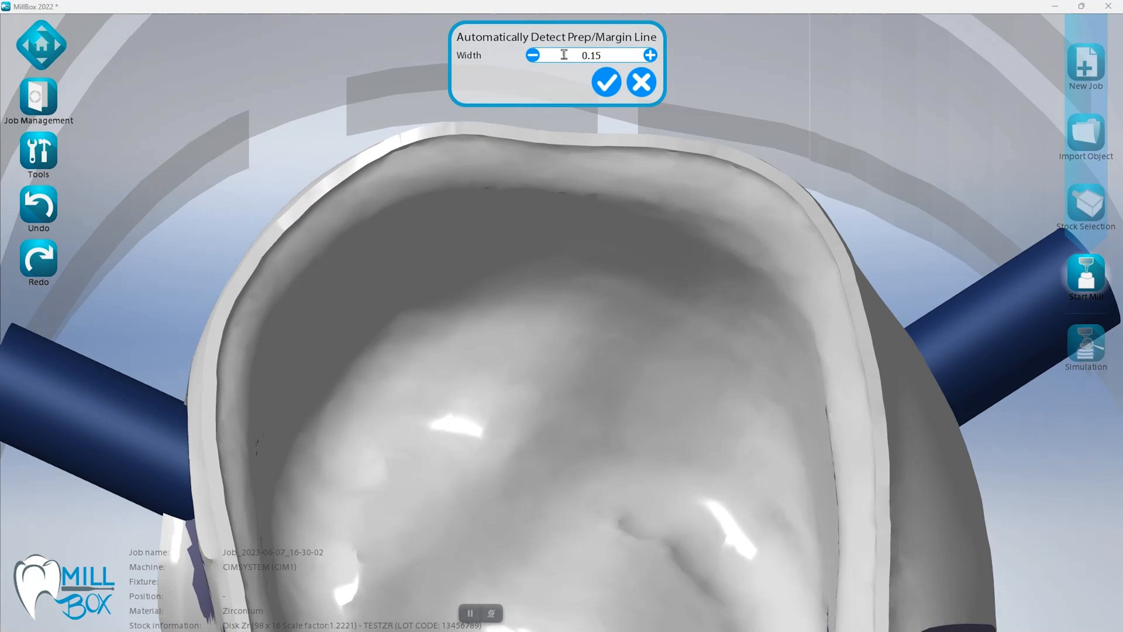
pyautogui.click(564, 185)
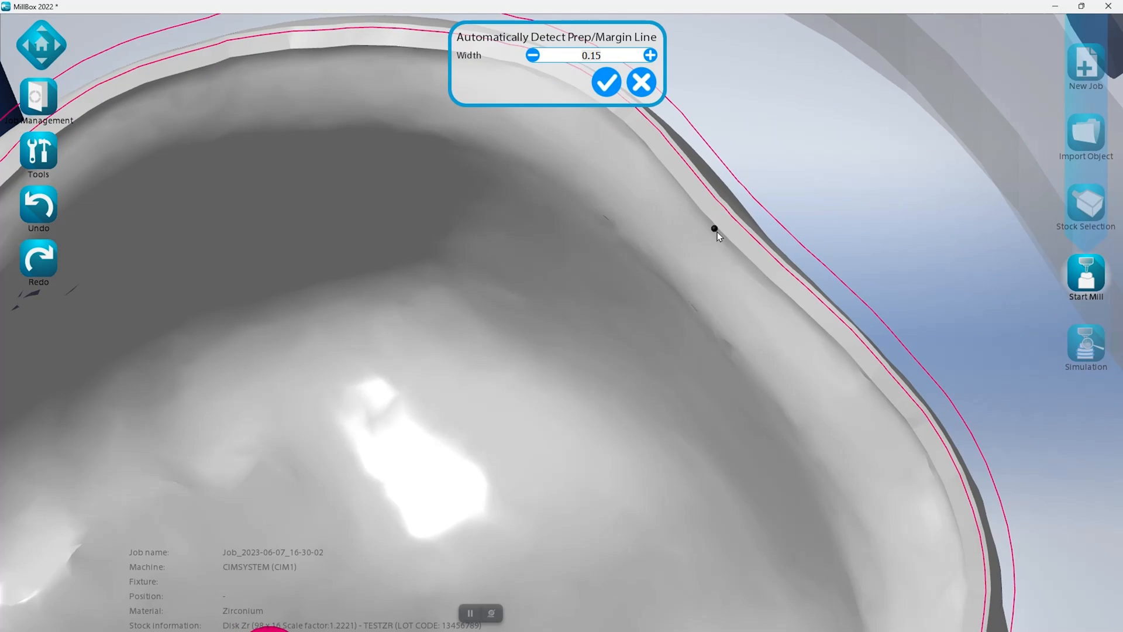
pyautogui.click(637, 83)
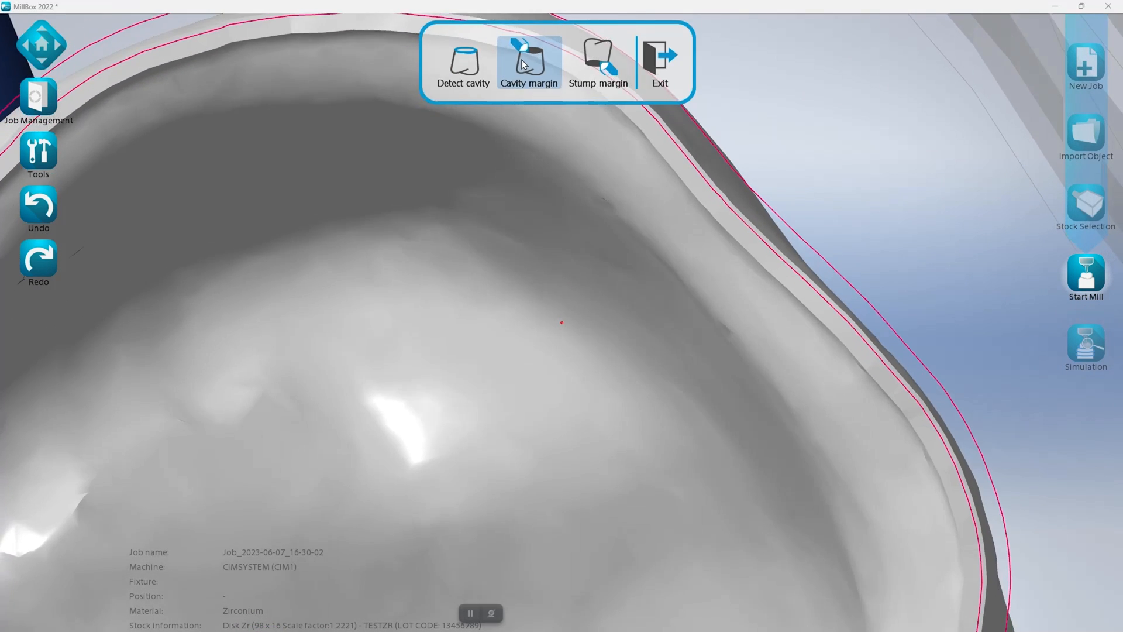
# Trace a closed manual cavity margin line with width 0.15 point by point around the crown's inner edge
pyautogui.click(523, 64)
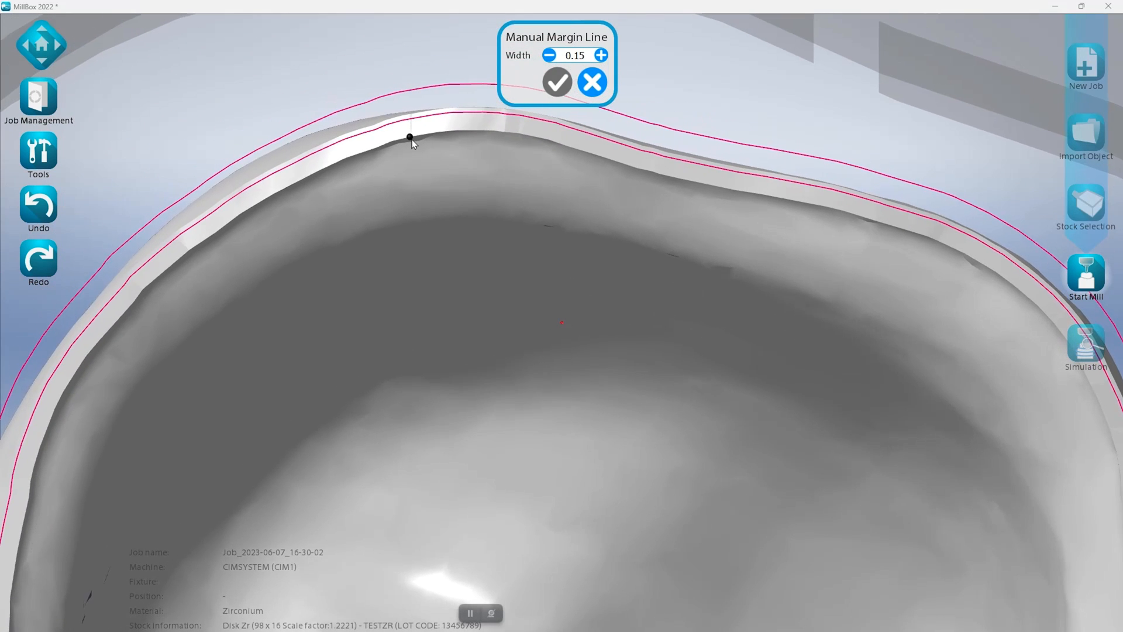
pyautogui.moveTo(370, 153)
pyautogui.mouseDown()
pyautogui.moveTo(667, 171)
pyautogui.moveTo(694, 119)
pyautogui.moveTo(697, 108)
pyautogui.moveTo(469, 171)
pyautogui.moveTo(412, 48)
pyautogui.moveTo(441, 104)
pyautogui.moveTo(627, 72)
pyautogui.moveTo(718, 77)
pyautogui.mouseUp()
pyautogui.click(718, 77)
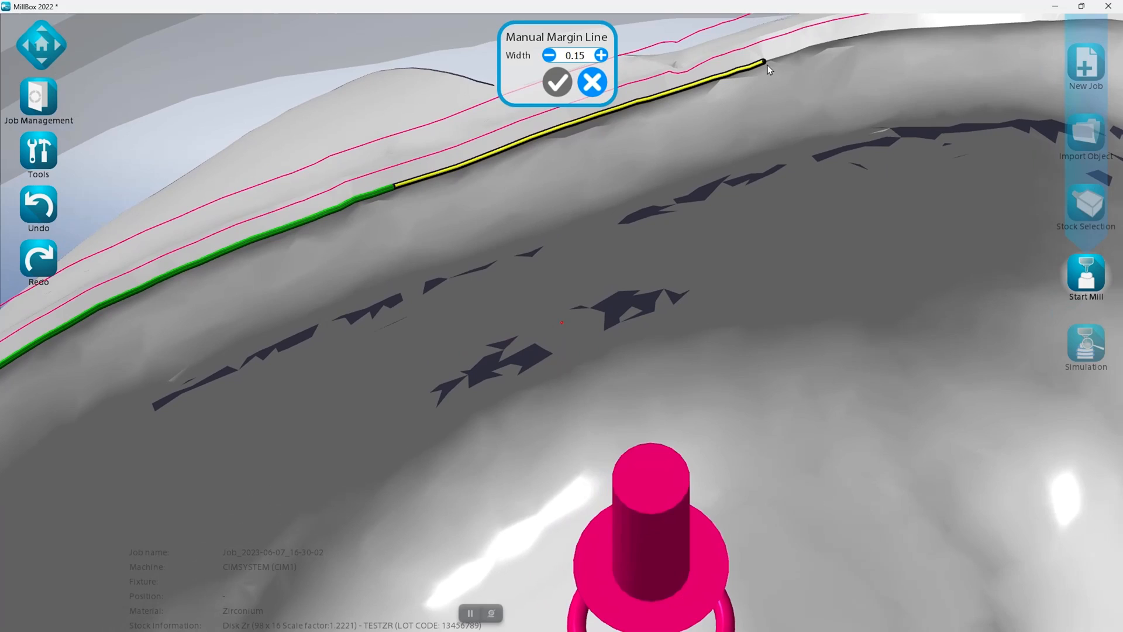
pyautogui.click(768, 61)
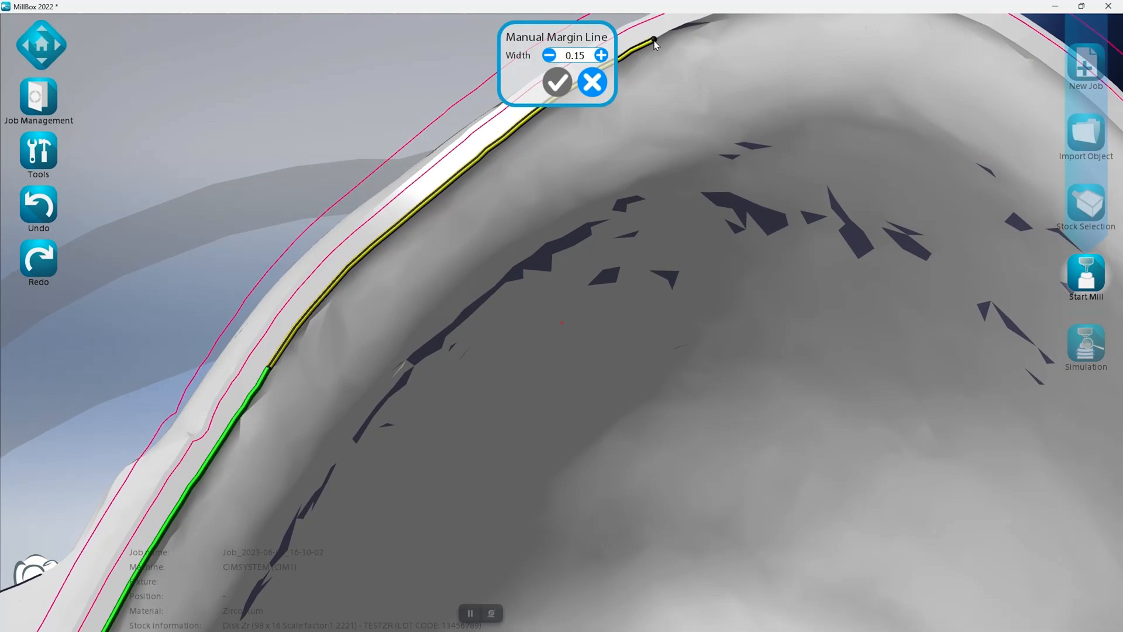
pyautogui.click(654, 41)
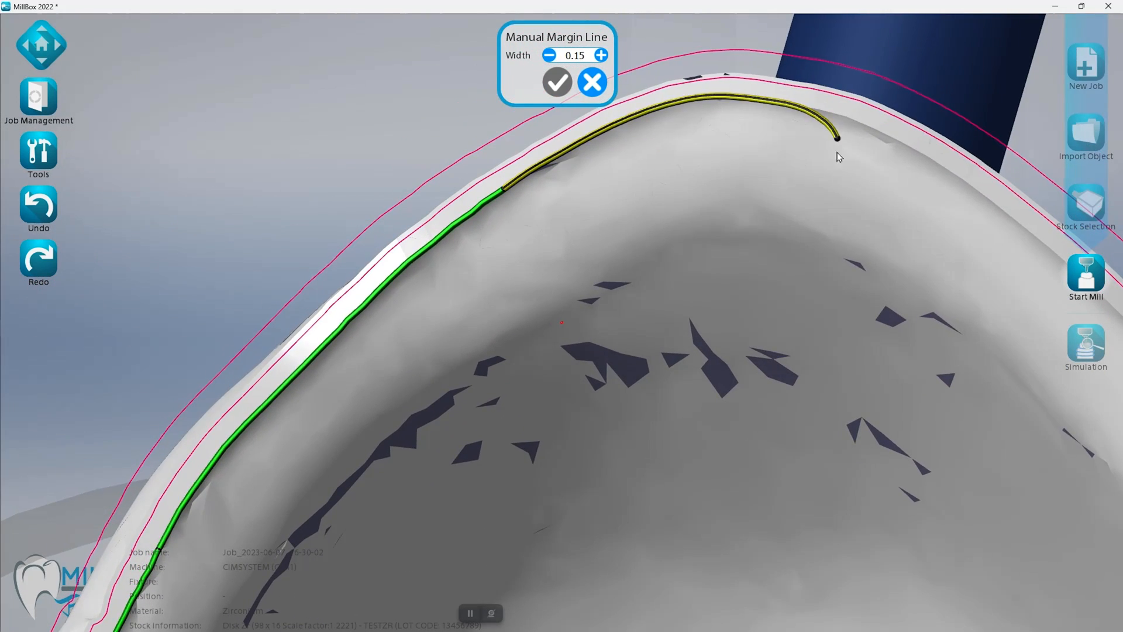
pyautogui.click(712, 136)
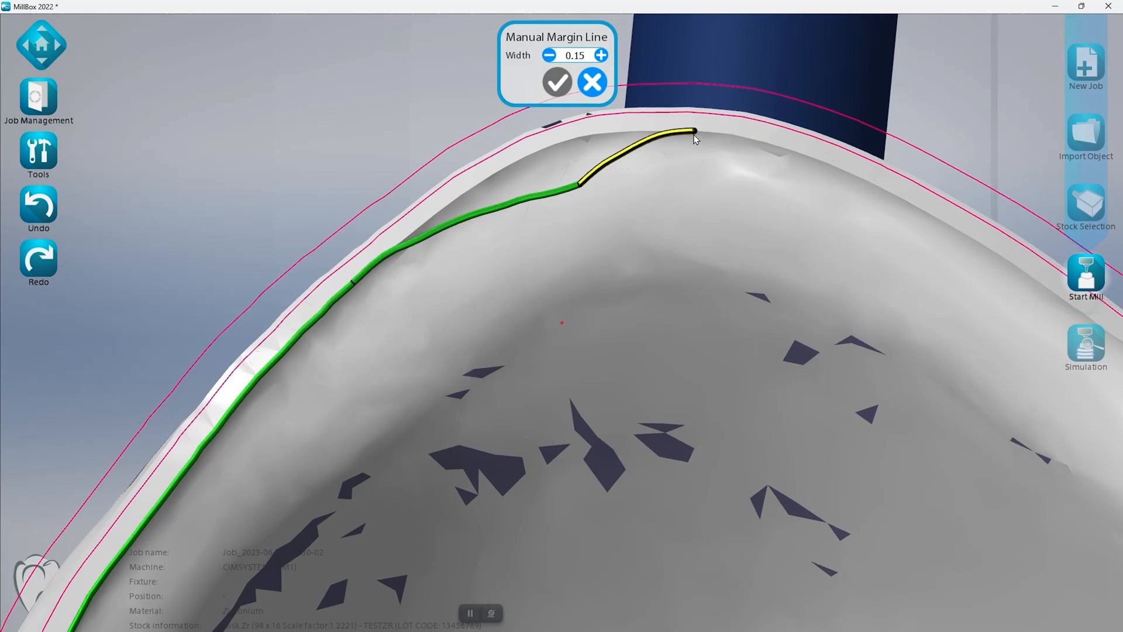
pyautogui.click(694, 134)
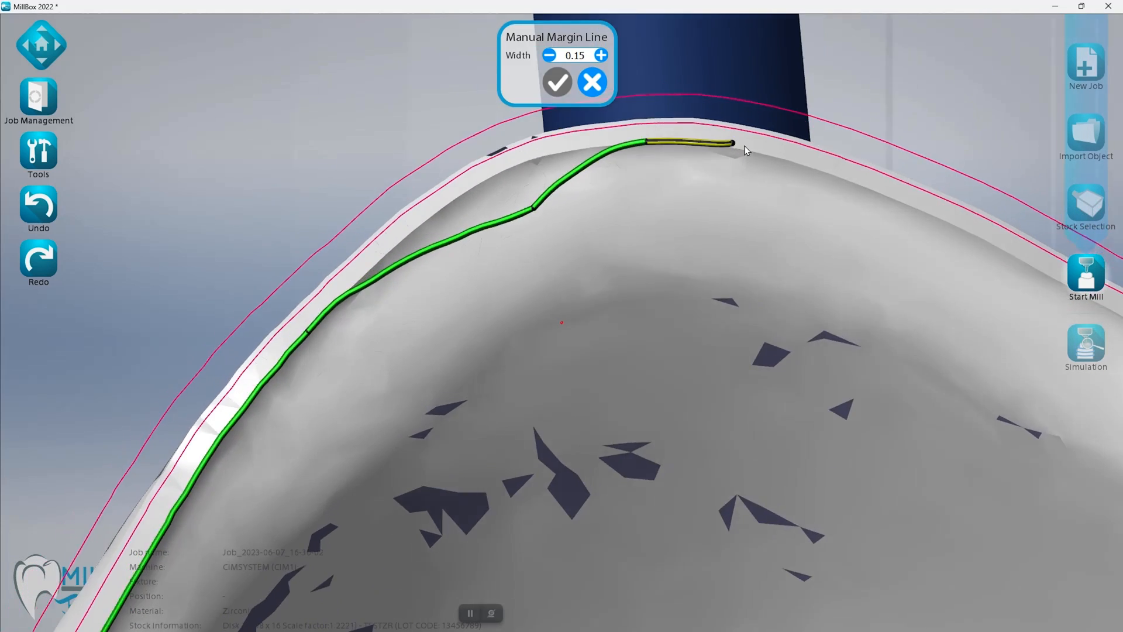
pyautogui.click(657, 100)
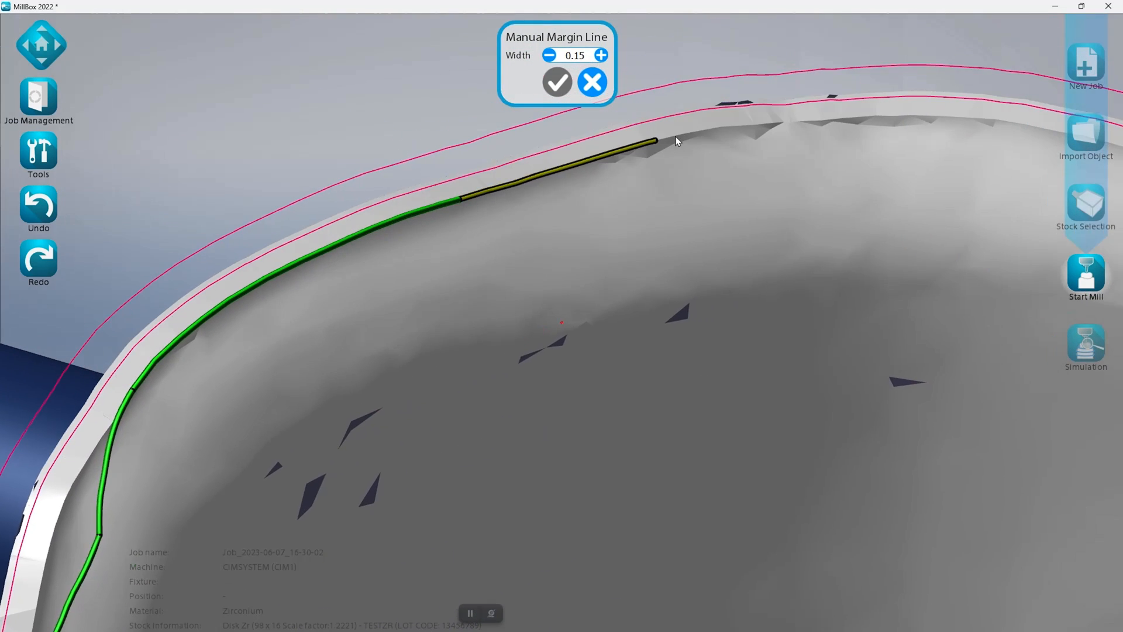
pyautogui.click(697, 132)
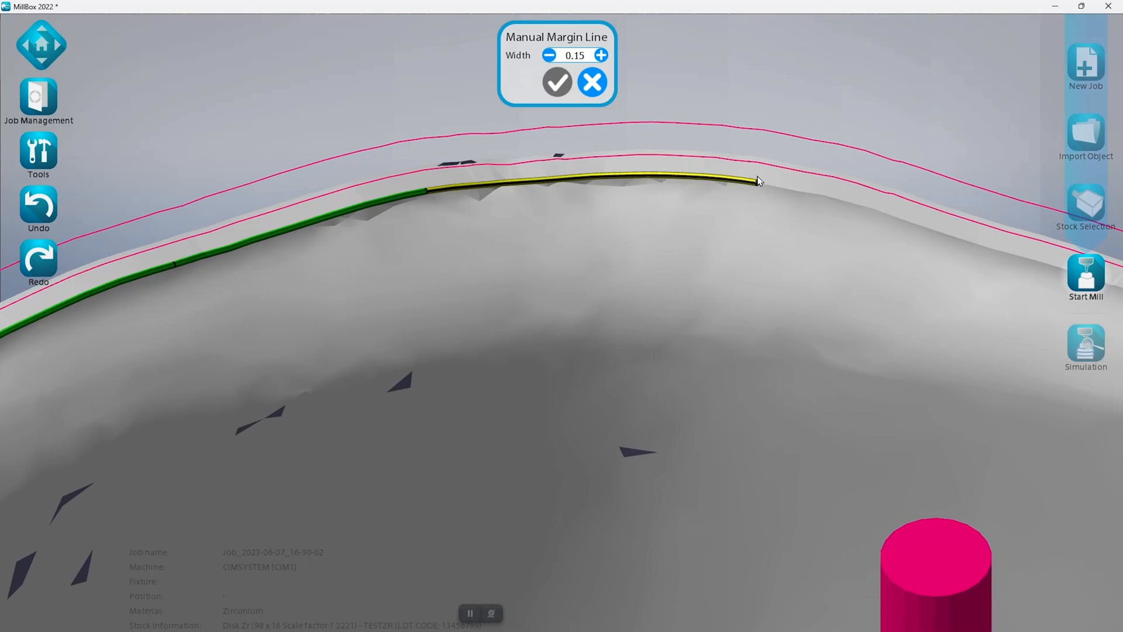
pyautogui.click(754, 176)
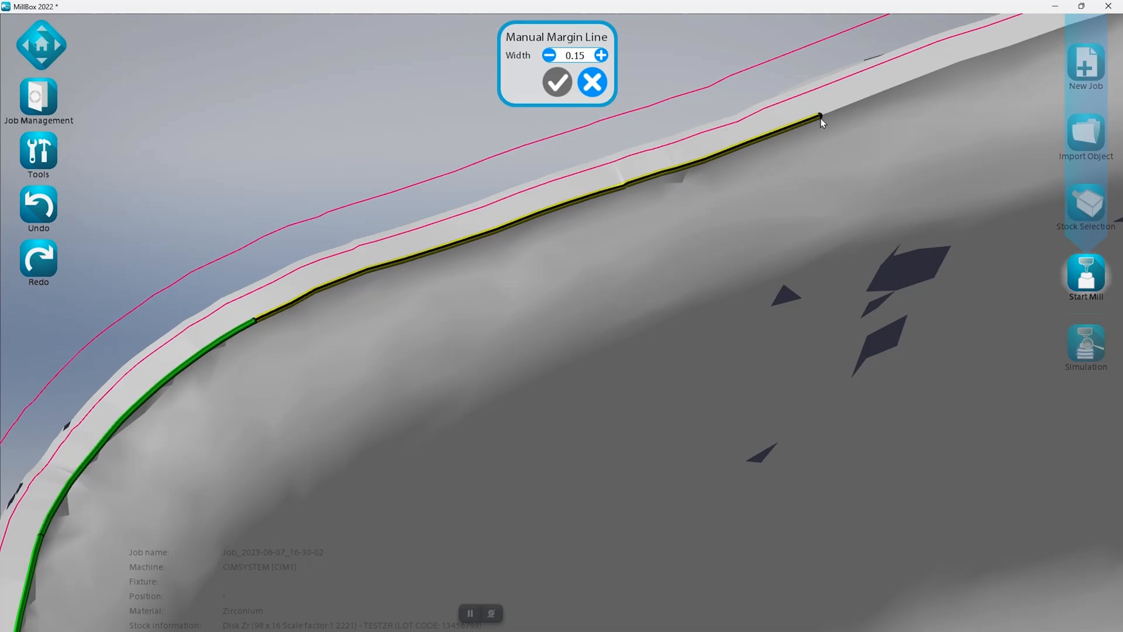
pyautogui.click(820, 118)
pyautogui.click(841, 125)
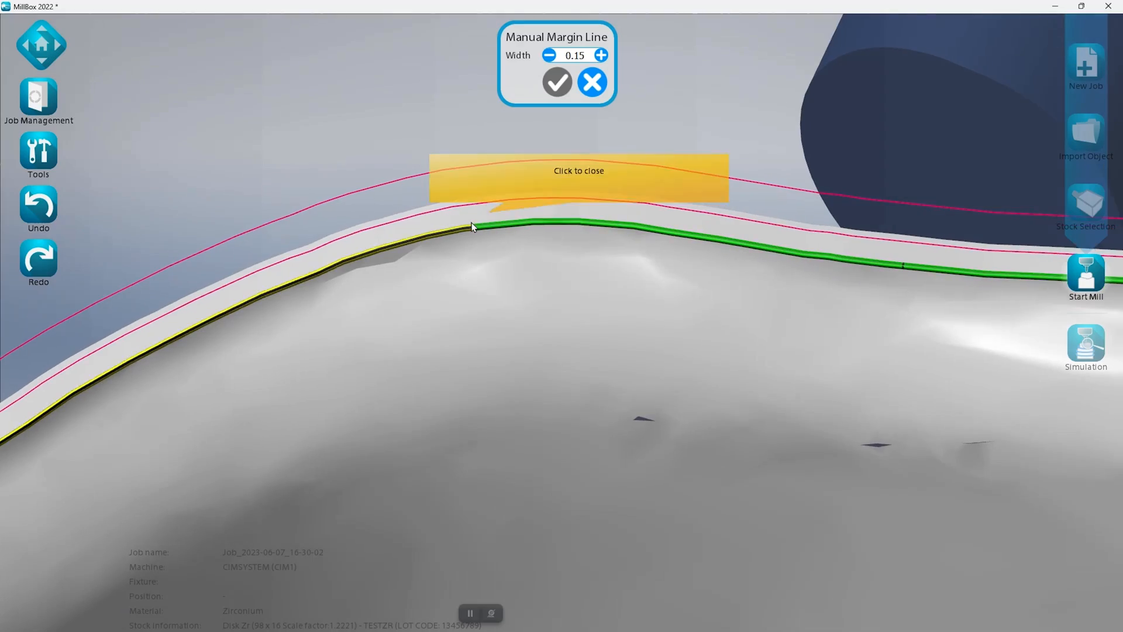
pyautogui.click(472, 227)
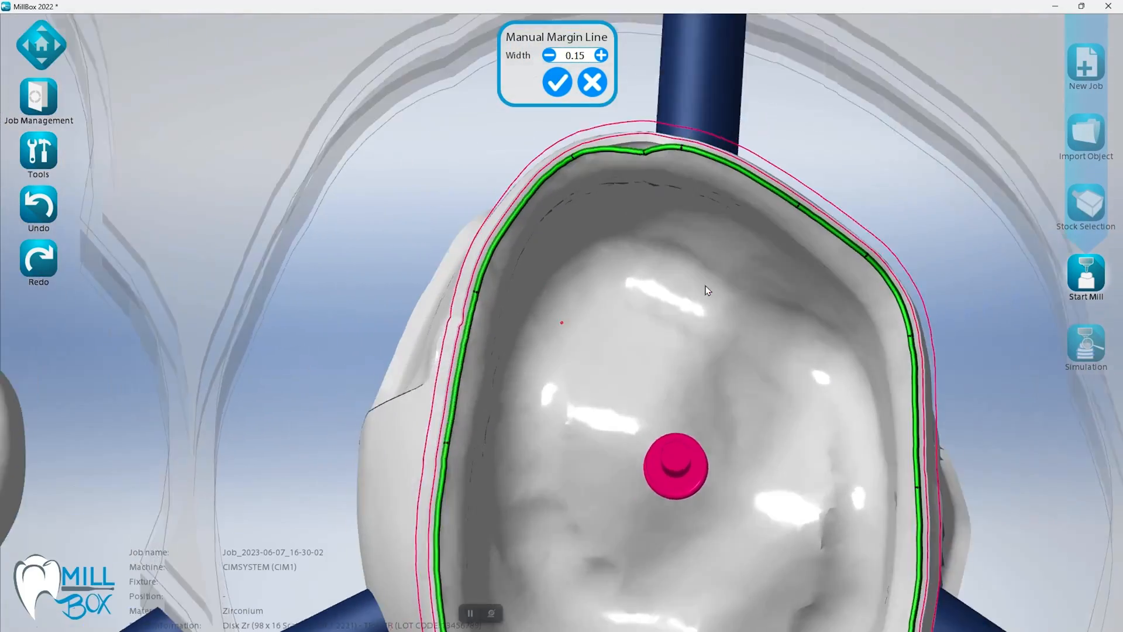
# Correct the stray section of the margin line by moving its control point and added points onto the cavity edge
pyautogui.scroll(5, 696, 296)
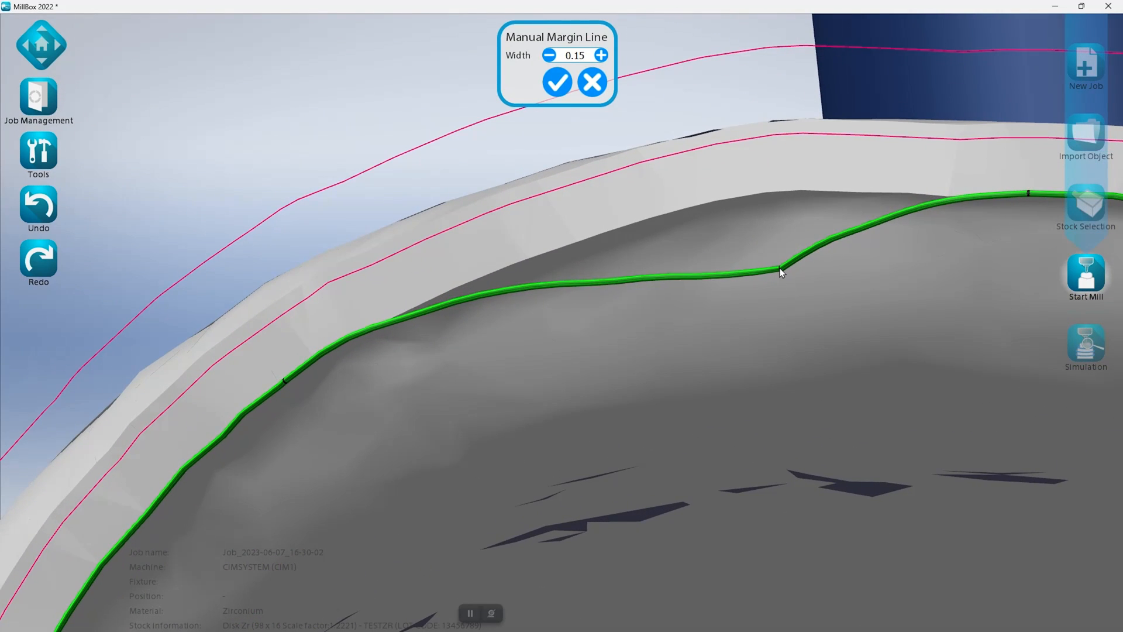
pyautogui.moveTo(780, 269); pyautogui.dragTo(535, 261)
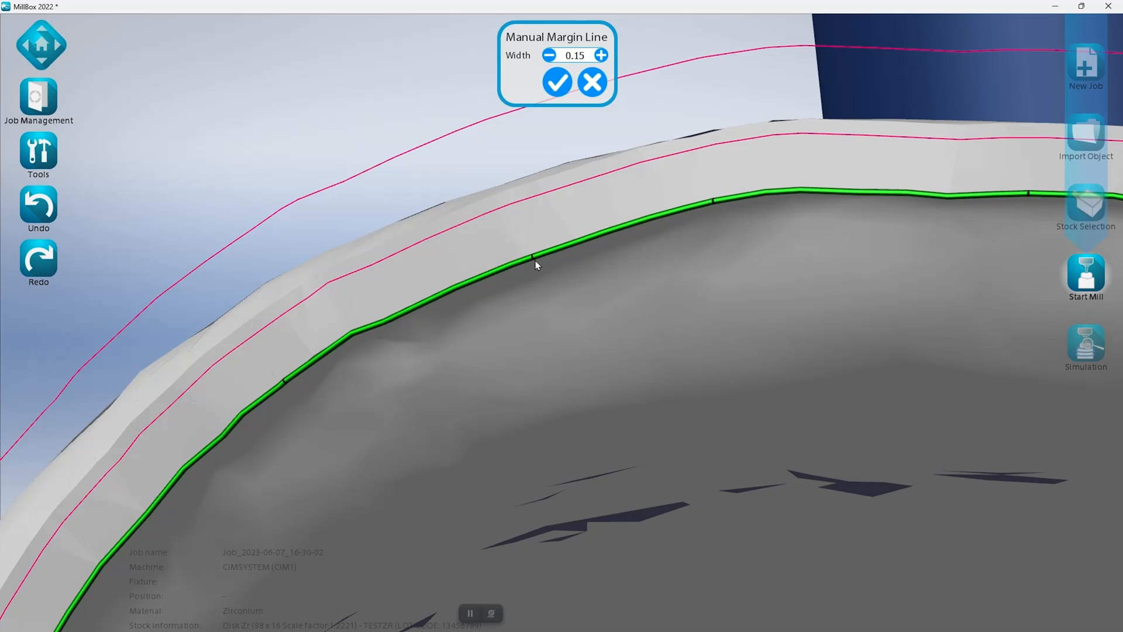
pyautogui.click(613, 229)
pyautogui.moveTo(619, 246); pyautogui.dragTo(623, 262)
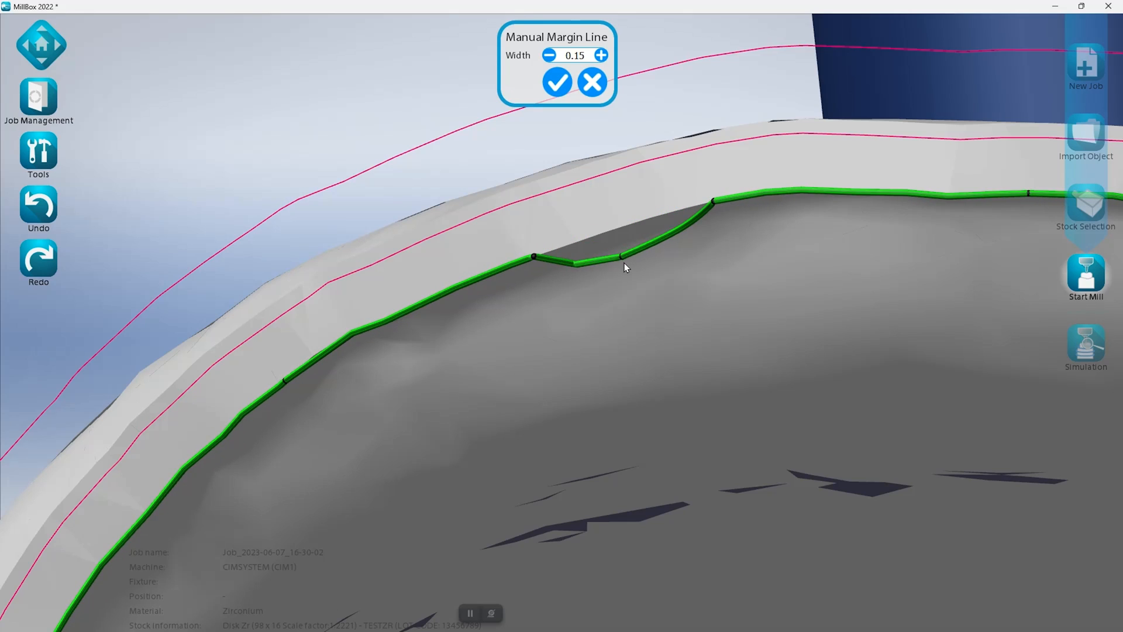
pyautogui.moveTo(662, 241); pyautogui.dragTo(646, 219)
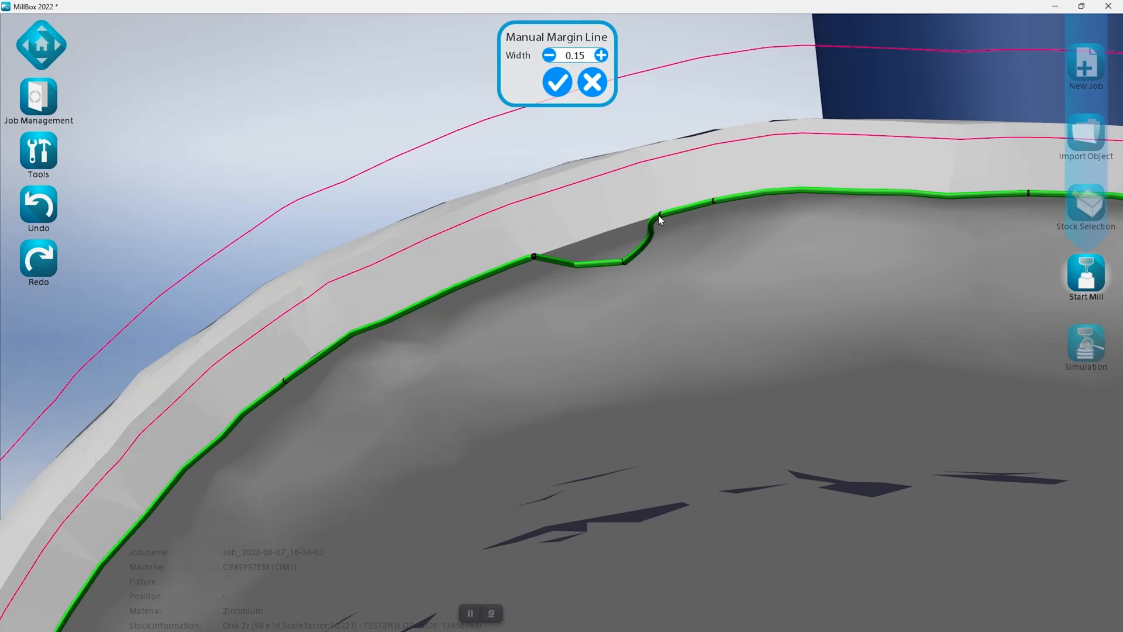
pyautogui.moveTo(623, 262); pyautogui.dragTo(602, 231)
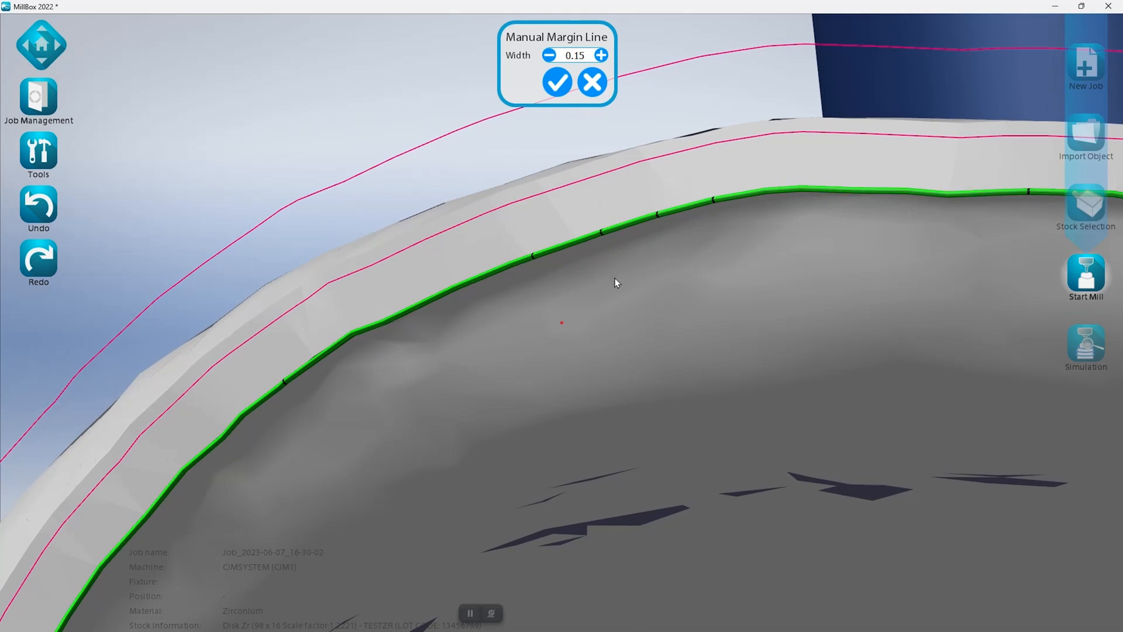
# Accept the corrected manual margin line and check its course along the crown's cavity edge
pyautogui.scroll(-3, 594, 154)
pyautogui.scroll(-5, 594, 158)
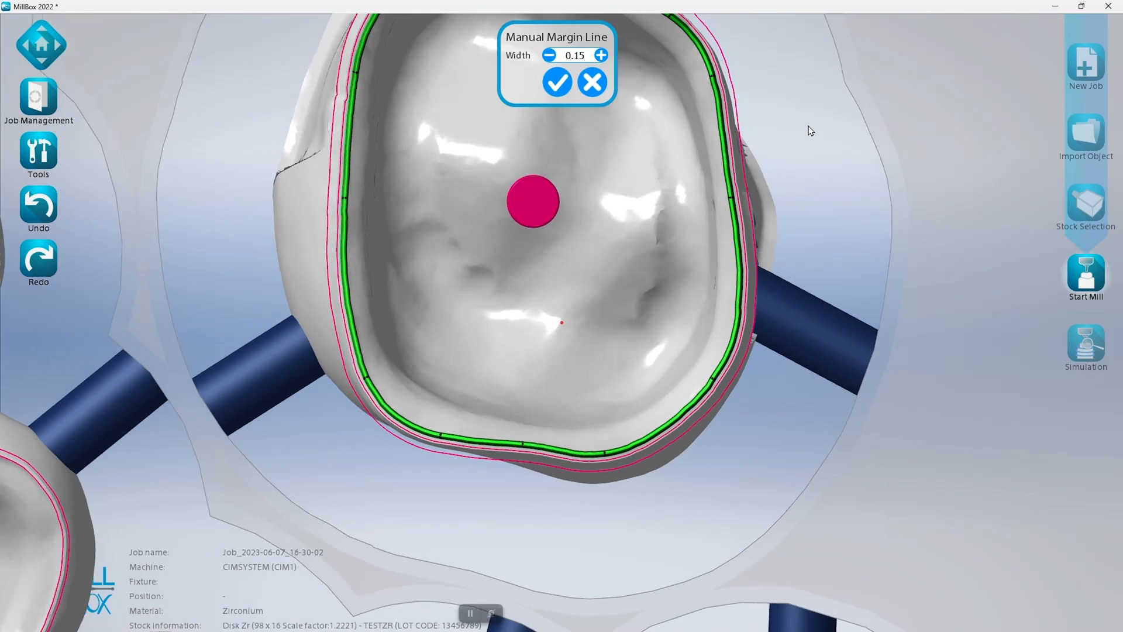
pyautogui.scroll(1, 808, 131)
pyautogui.moveTo(808, 130); pyautogui.dragTo(503, 76, button='middle')
pyautogui.click(556, 82)
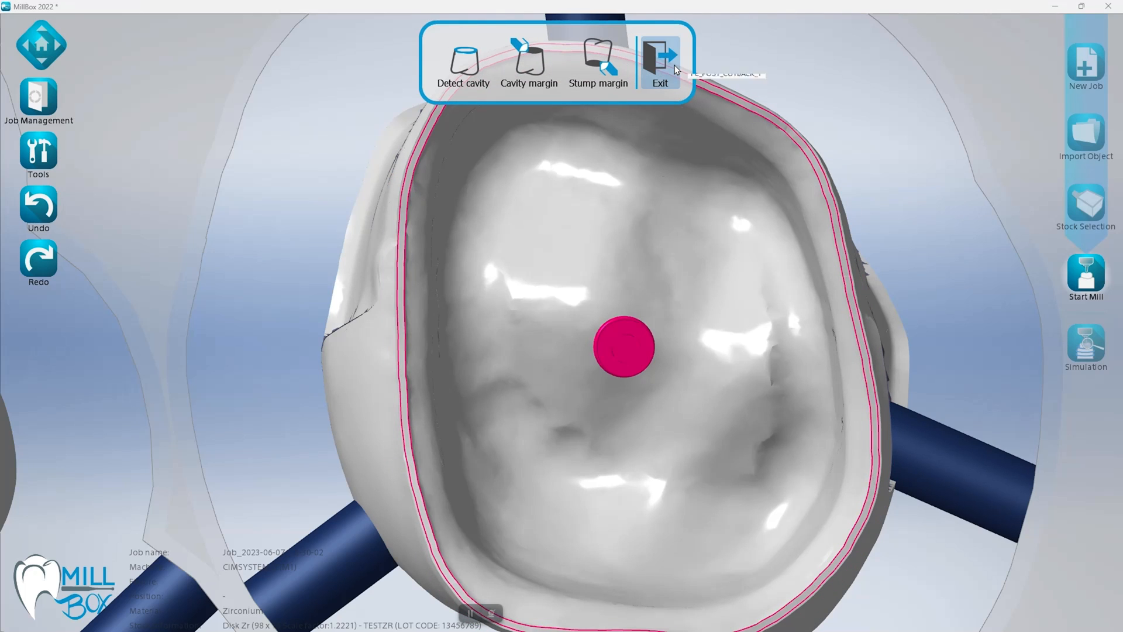
pyautogui.moveTo(719, 111); pyautogui.dragTo(556, 352, button='middle')
pyautogui.scroll(2, 543, 343)
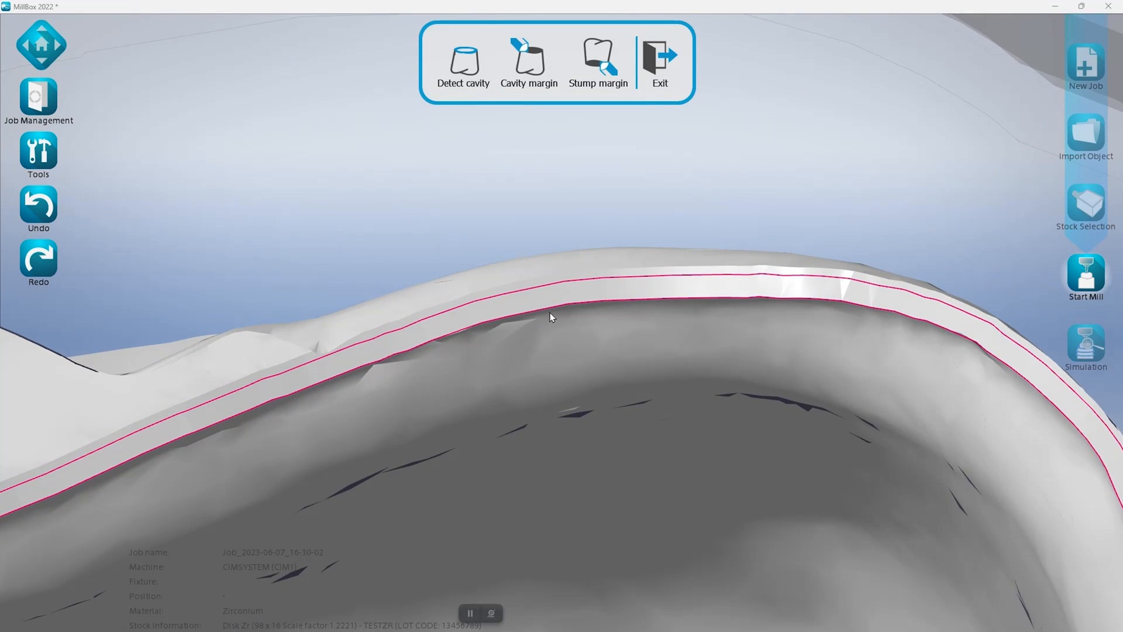
pyautogui.moveTo(679, 299); pyautogui.dragTo(748, 286, button='middle')
pyautogui.moveTo(835, 281); pyautogui.dragTo(733, 294, button='middle')
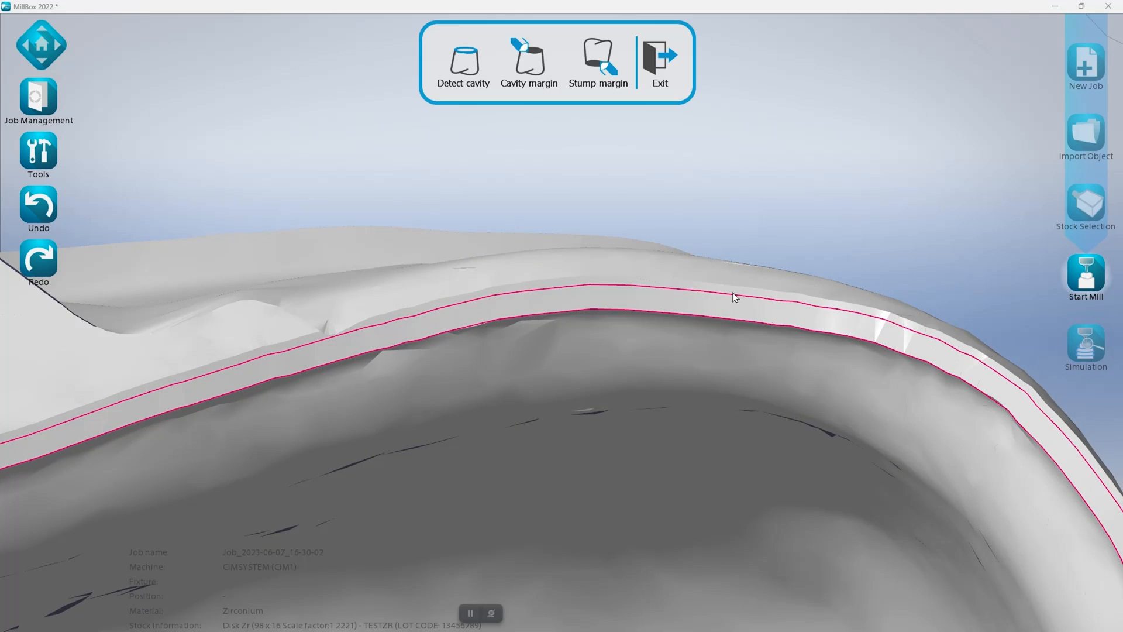
# Examine the margin line along the crown's cavity edge and leave the margin editing mode
pyautogui.scroll(3, 738, 291)
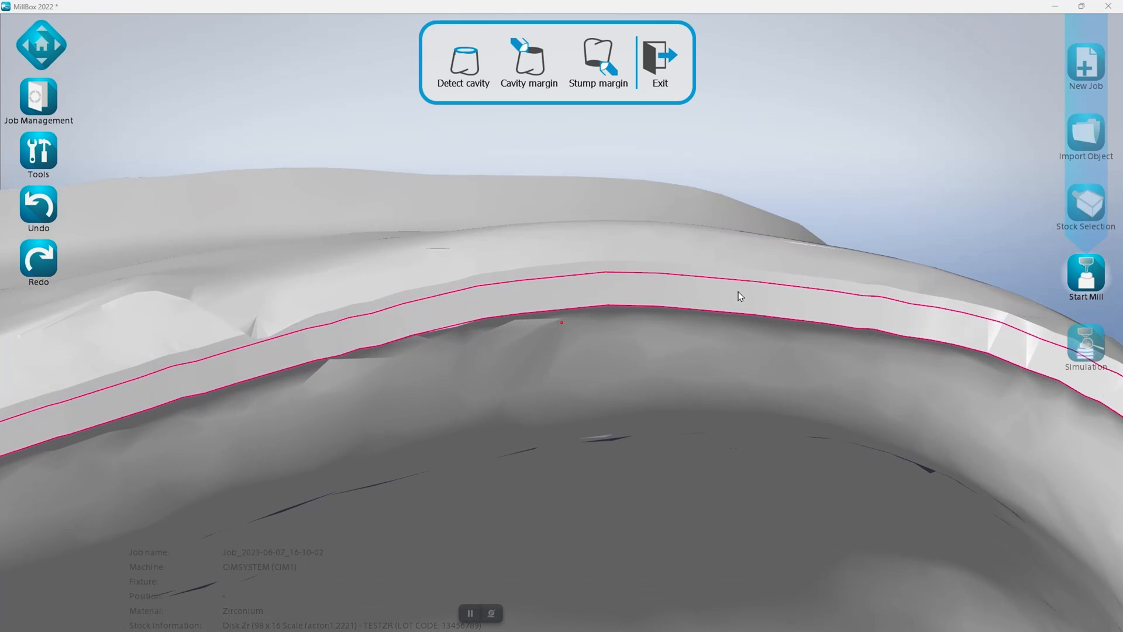
pyautogui.moveTo(726, 276); pyautogui.dragTo(715, 281, button='middle')
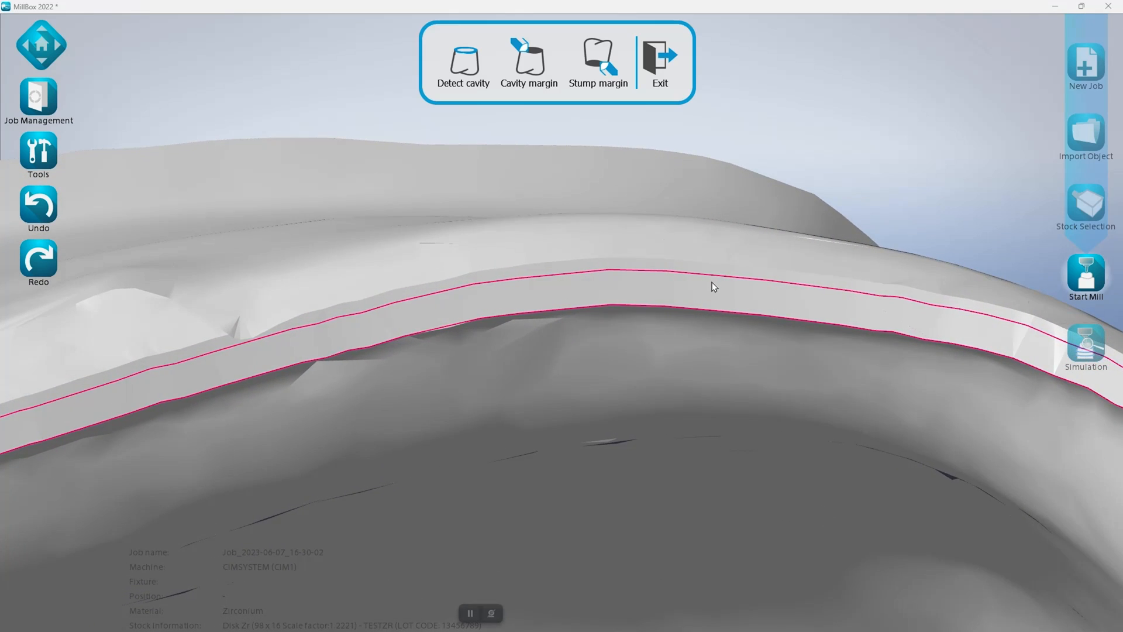
pyautogui.moveTo(714, 281); pyautogui.dragTo(906, 290, button='middle')
pyautogui.moveTo(822, 285)
pyautogui.mouseDown(button='middle')
pyautogui.moveTo(672, 333)
pyautogui.moveTo(699, 298)
pyautogui.moveTo(712, 143)
pyautogui.moveTo(589, 138)
pyautogui.moveTo(689, 175)
pyautogui.moveTo(699, 146)
pyautogui.moveTo(637, 149)
pyautogui.mouseUp(button='middle')
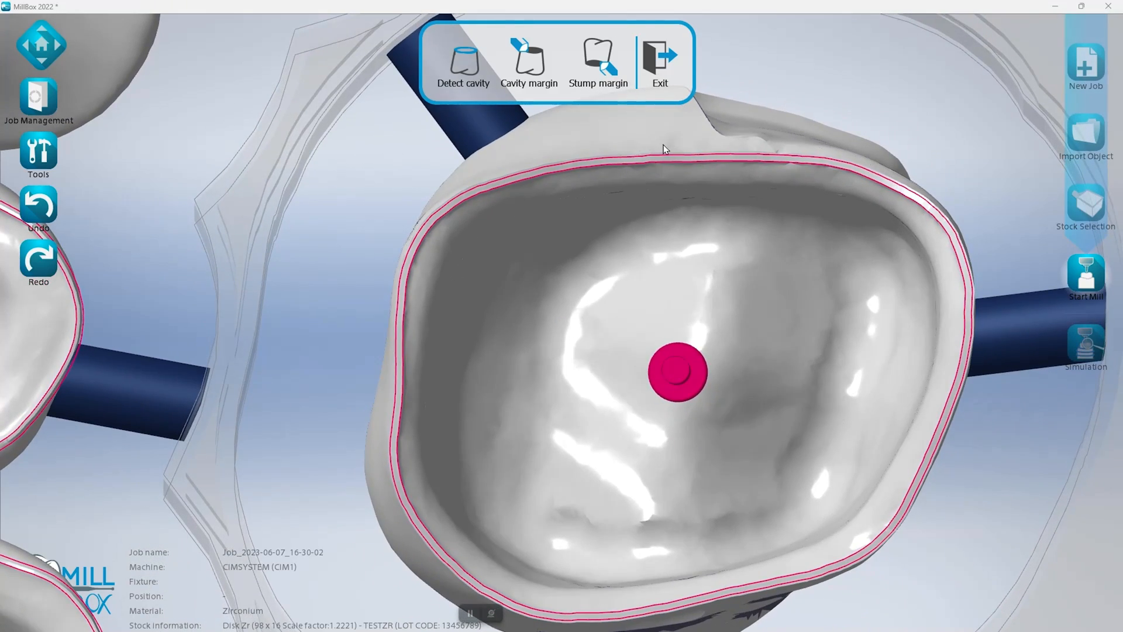
pyautogui.scroll(-6, 722, 142)
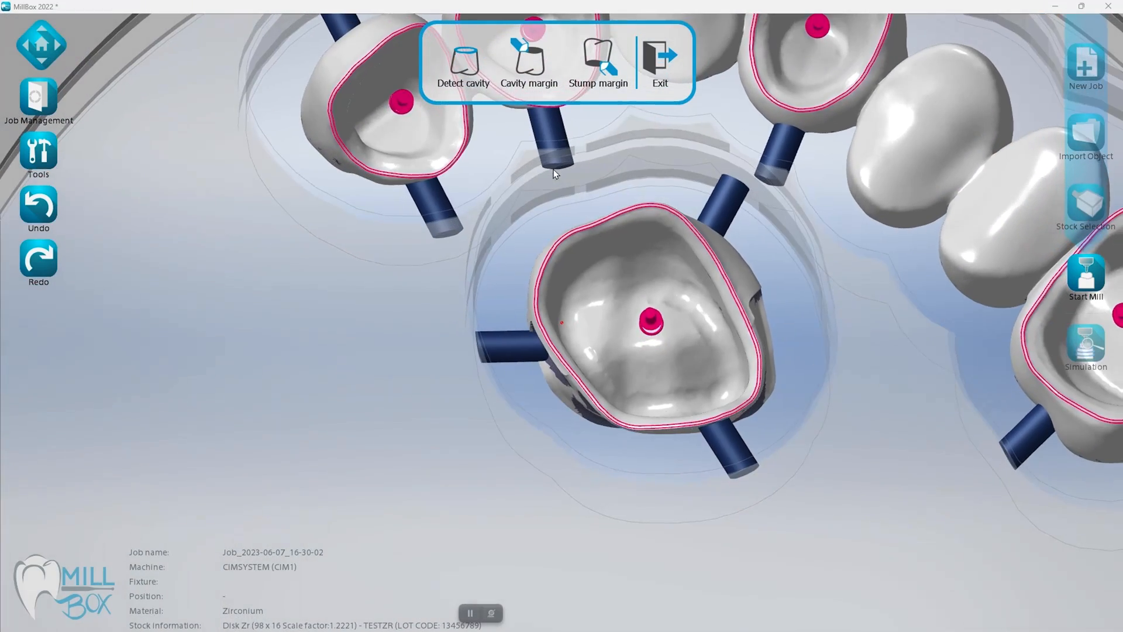
pyautogui.moveTo(553, 170); pyautogui.dragTo(711, 251, button='middle')
pyautogui.moveTo(416, 291); pyautogui.dragTo(614, 186, button='middle')
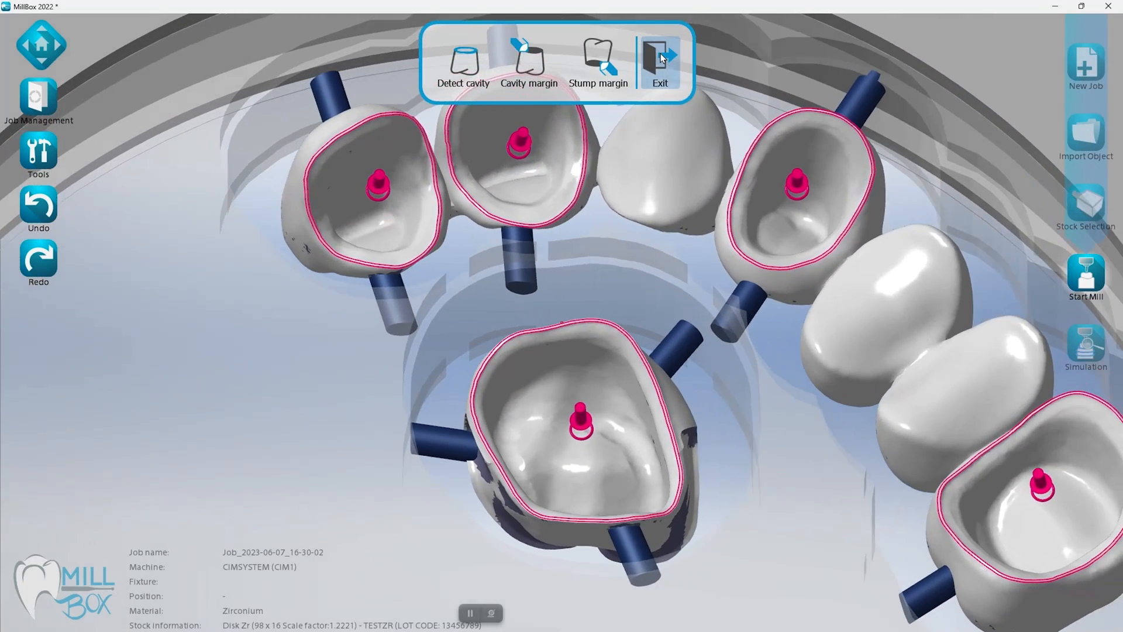
pyautogui.click(660, 59)
pyautogui.click(1026, 51)
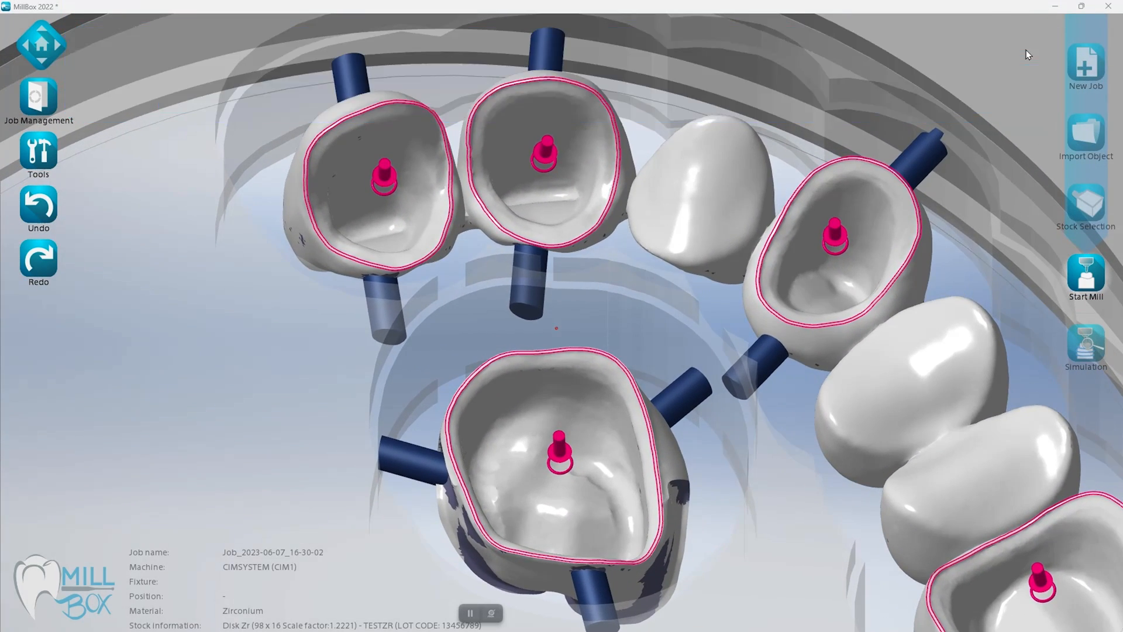
# Move the single crown away from the bridge into the free area of the disk
pyautogui.scroll(4, 614, 221)
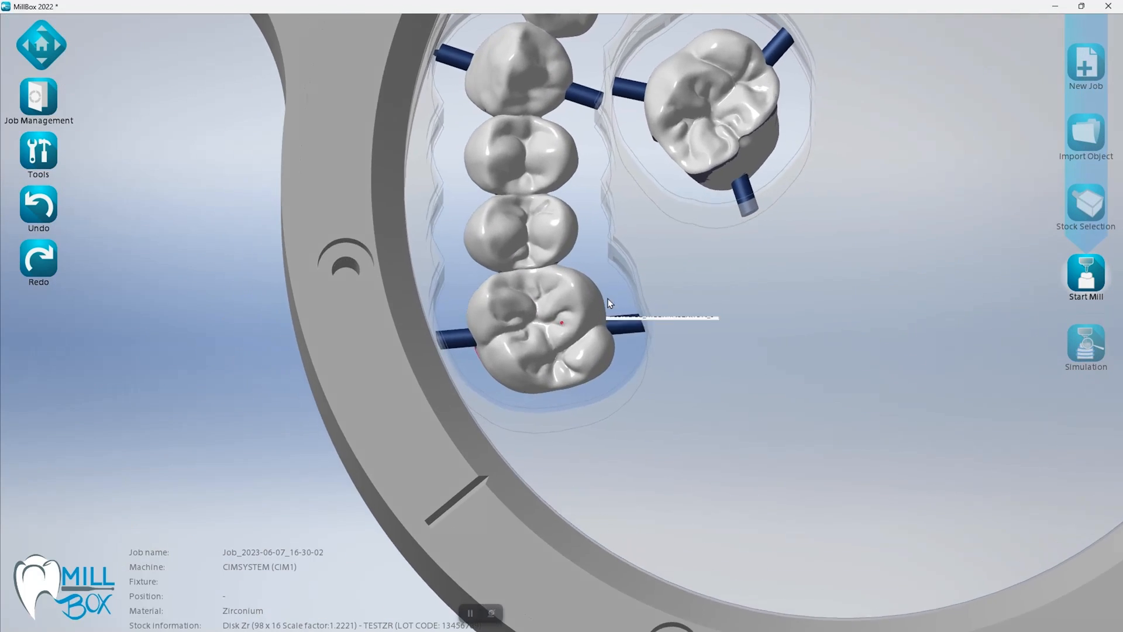
pyautogui.moveTo(816, 244); pyautogui.dragTo(858, 353)
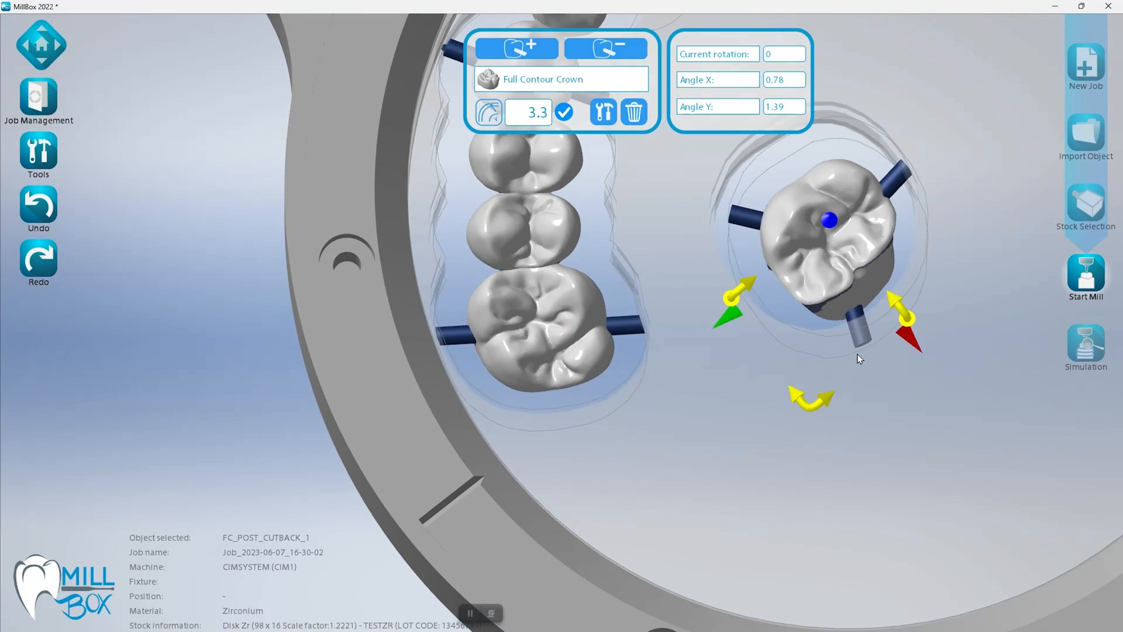
pyautogui.click(737, 401)
# Delete the connector on the cutback side of the single crown
pyautogui.moveTo(852, 328); pyautogui.dragTo(830, 330, button='right')
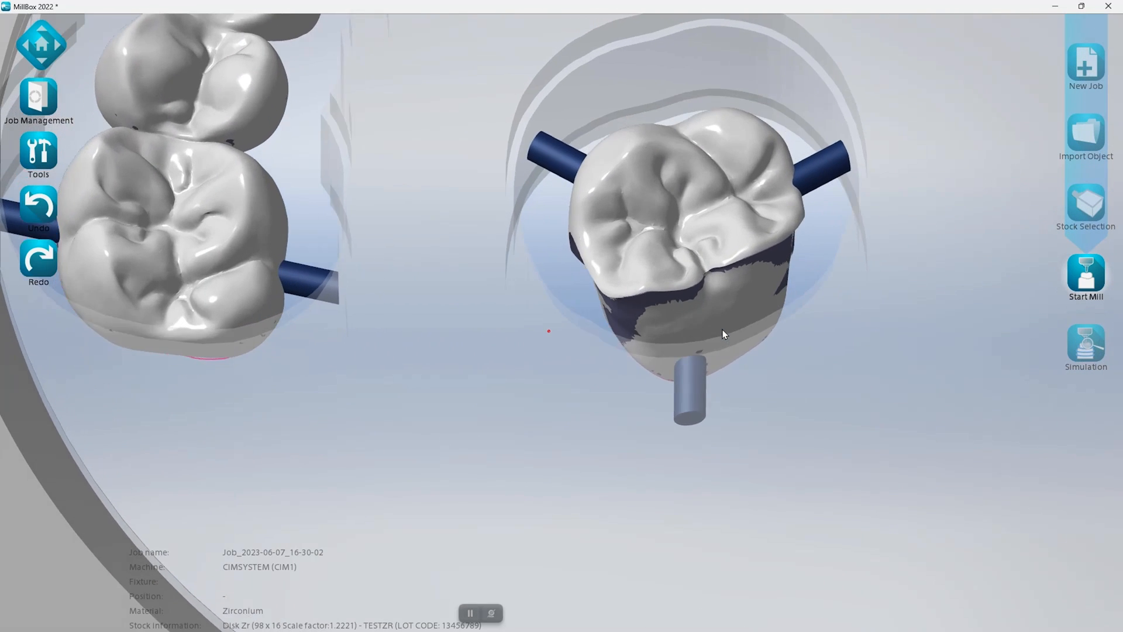
pyautogui.click(688, 392)
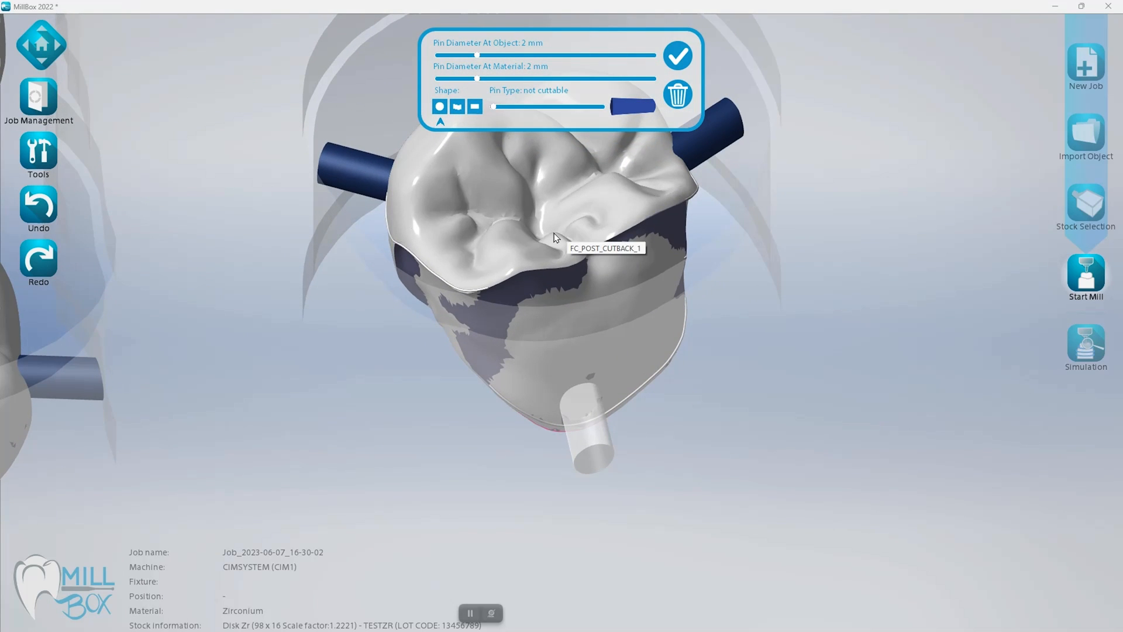
pyautogui.click(677, 94)
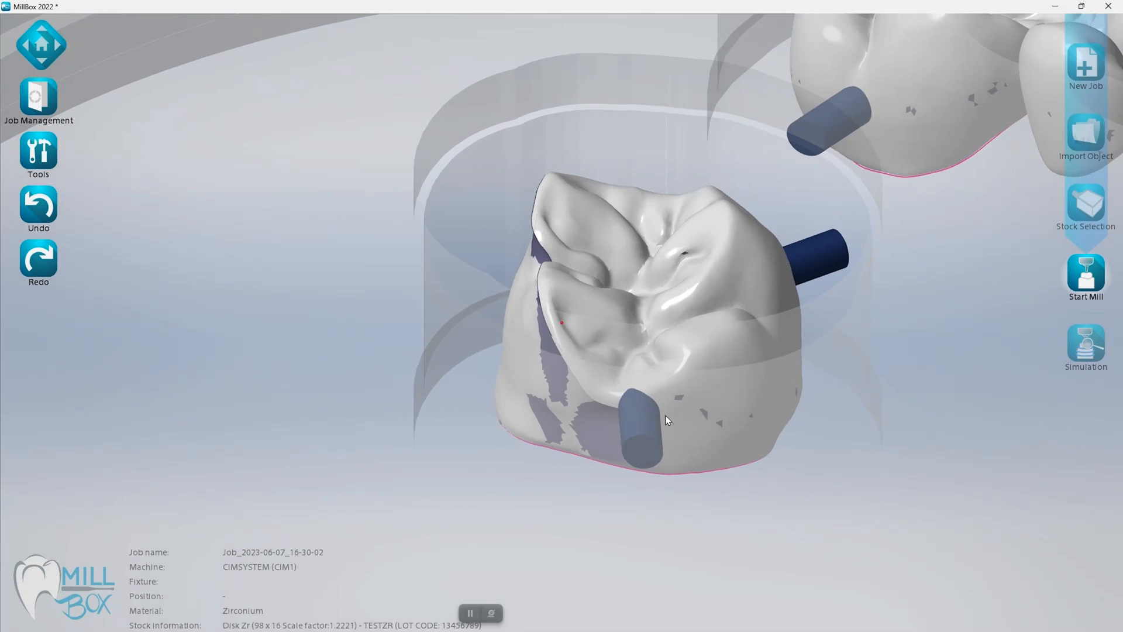
# Reposition the crown's two remaining connectors around its circumference
pyautogui.moveTo(661, 421); pyautogui.dragTo(718, 422)
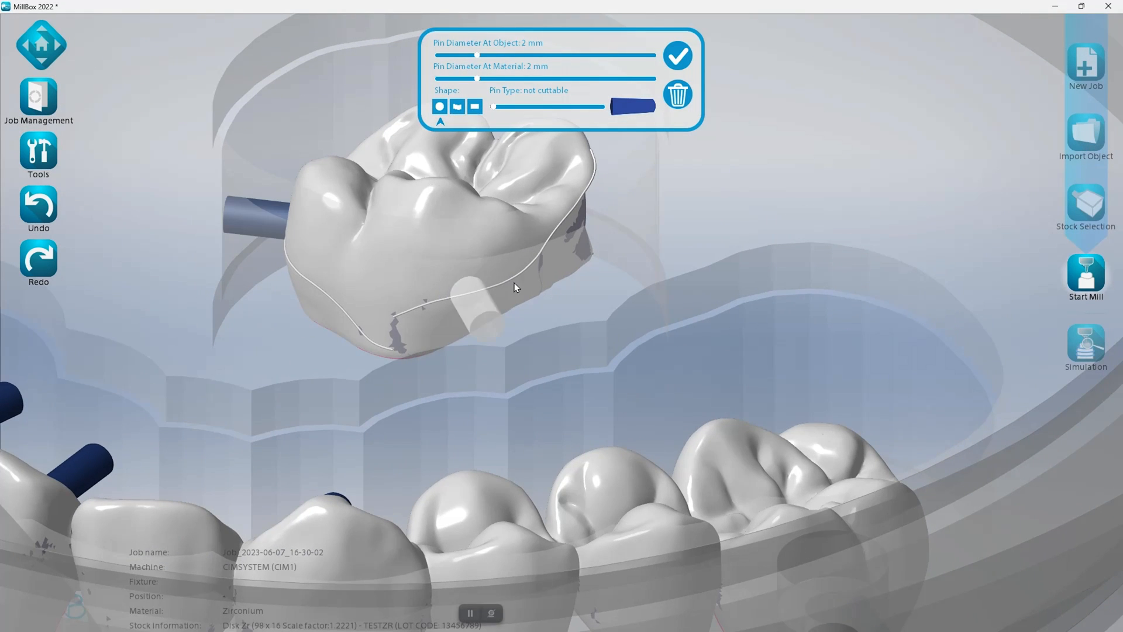
pyautogui.moveTo(514, 282); pyautogui.dragTo(501, 281)
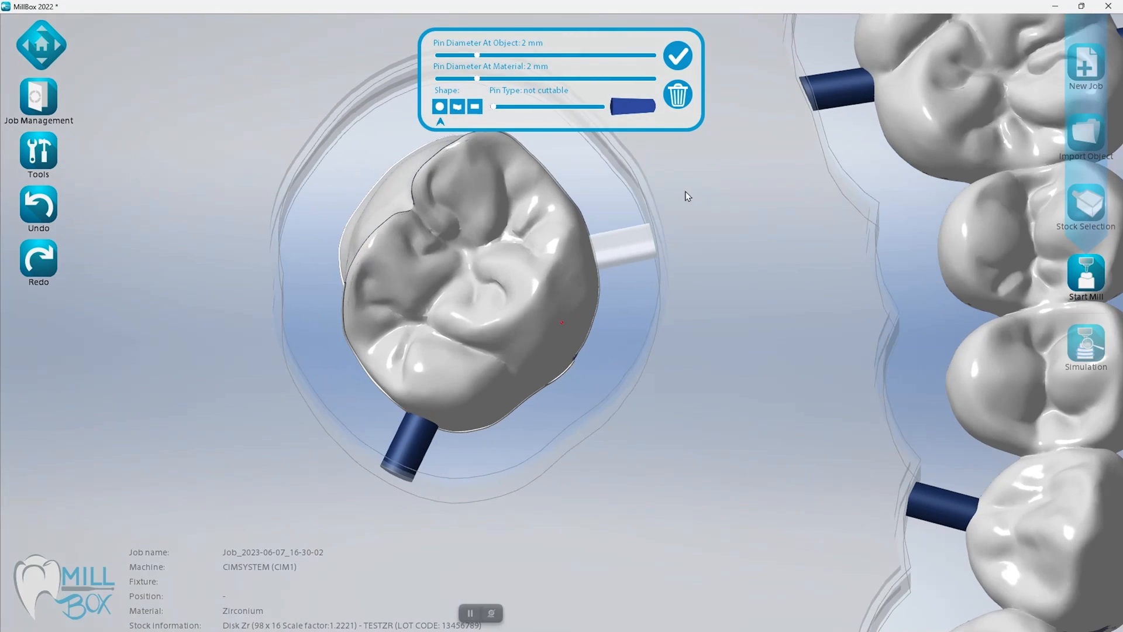
pyautogui.click(678, 162)
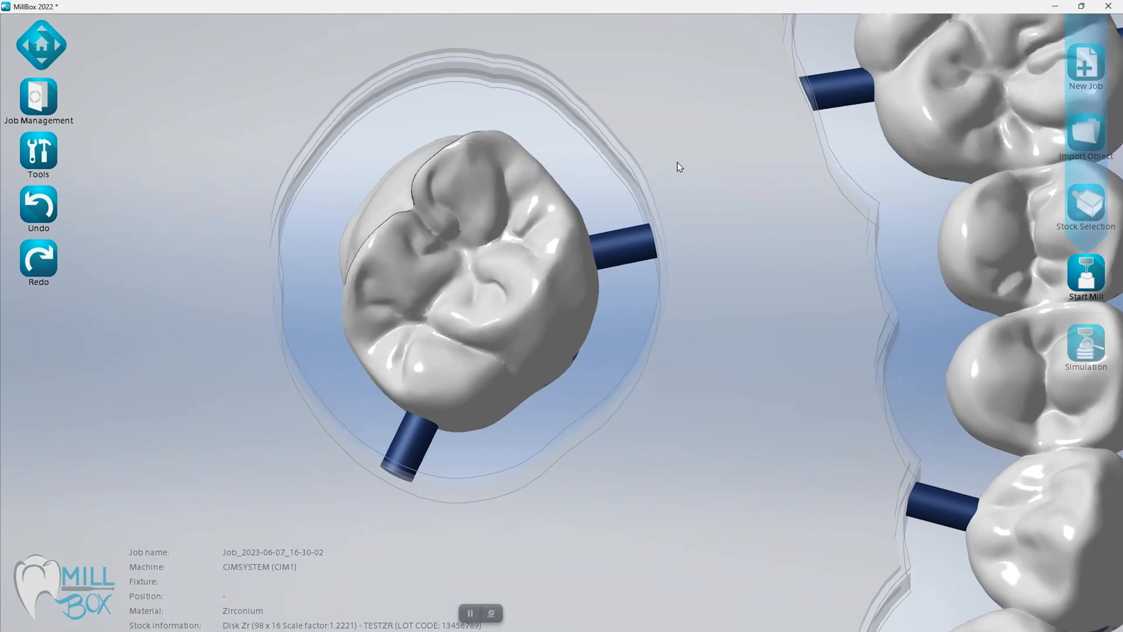
# Move the single crown close to the disk's edge, directly beside the bridge's end molar
pyautogui.click(46, 46)
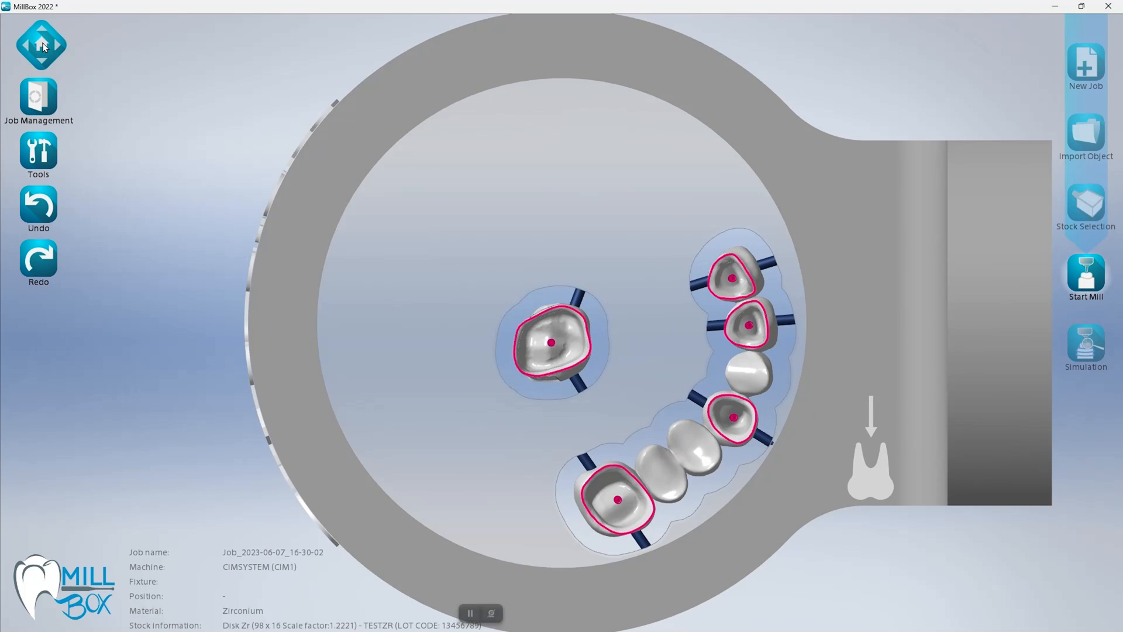
pyautogui.click(43, 47)
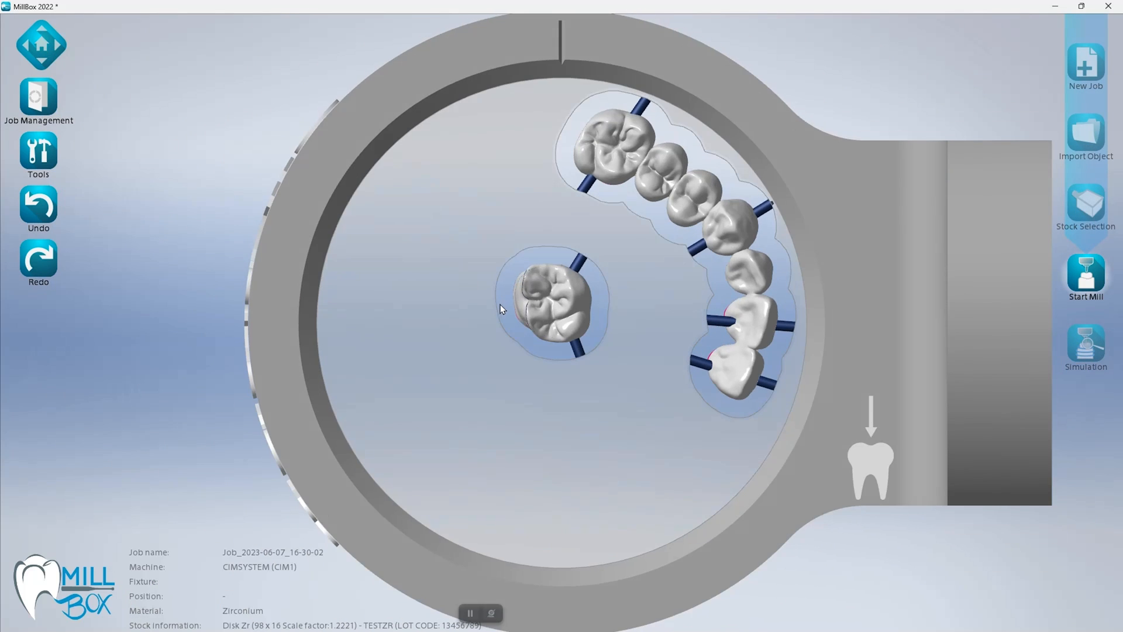
pyautogui.scroll(3, 626, 303)
pyautogui.moveTo(626, 303); pyautogui.dragTo(658, 168, button='middle')
pyautogui.scroll(1, 626, 303)
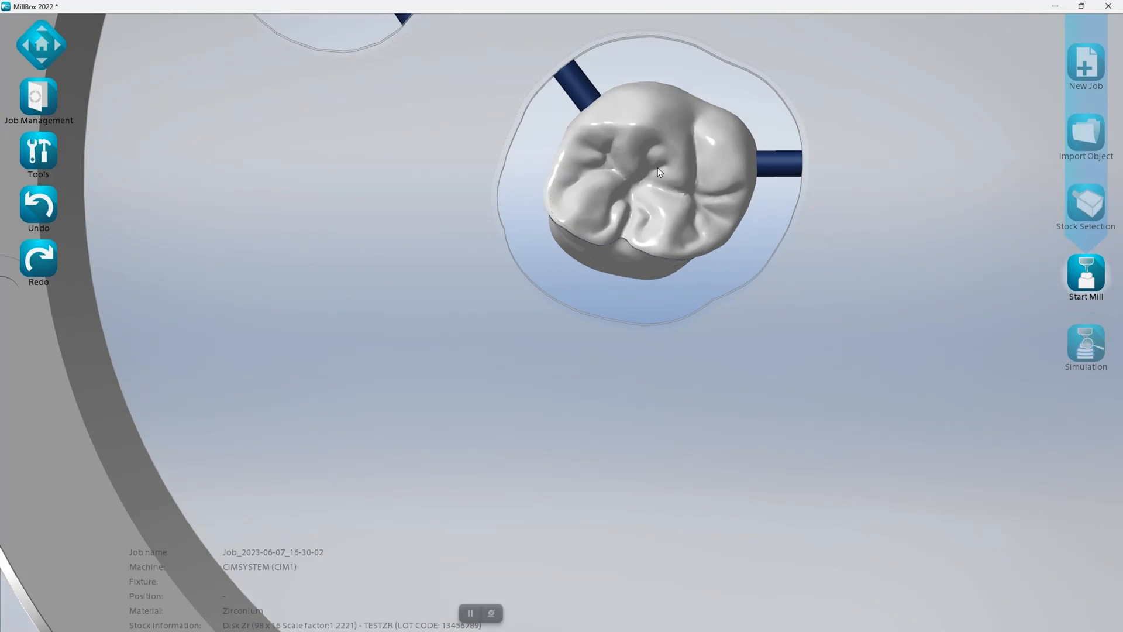
pyautogui.moveTo(679, 195); pyautogui.dragTo(296, 219)
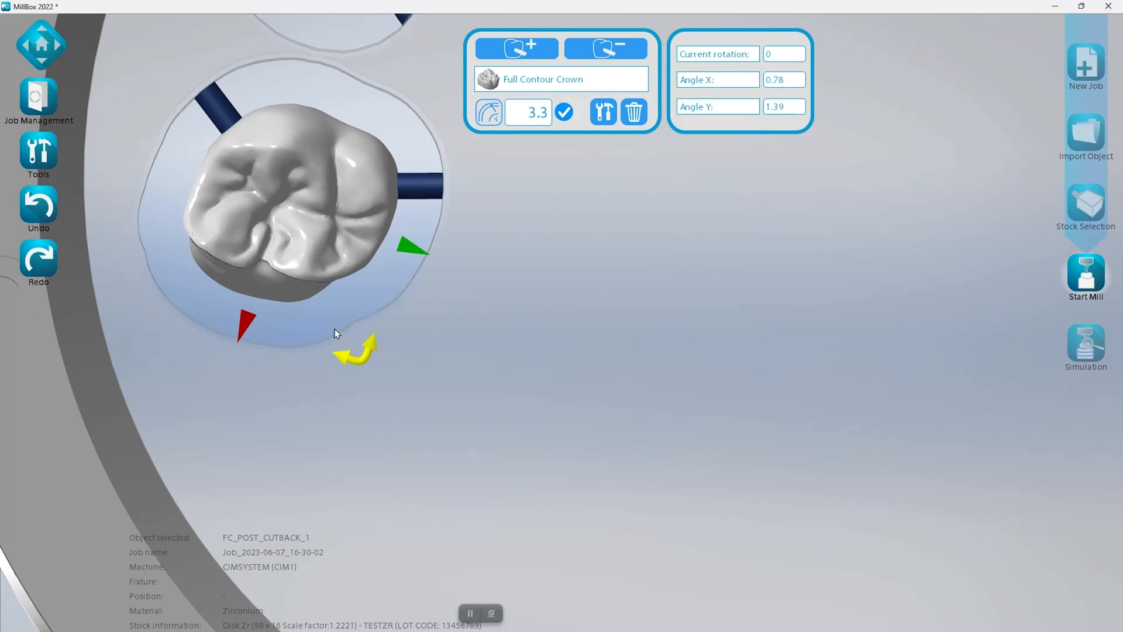
pyautogui.moveTo(278, 318); pyautogui.dragTo(417, 339, button='middle')
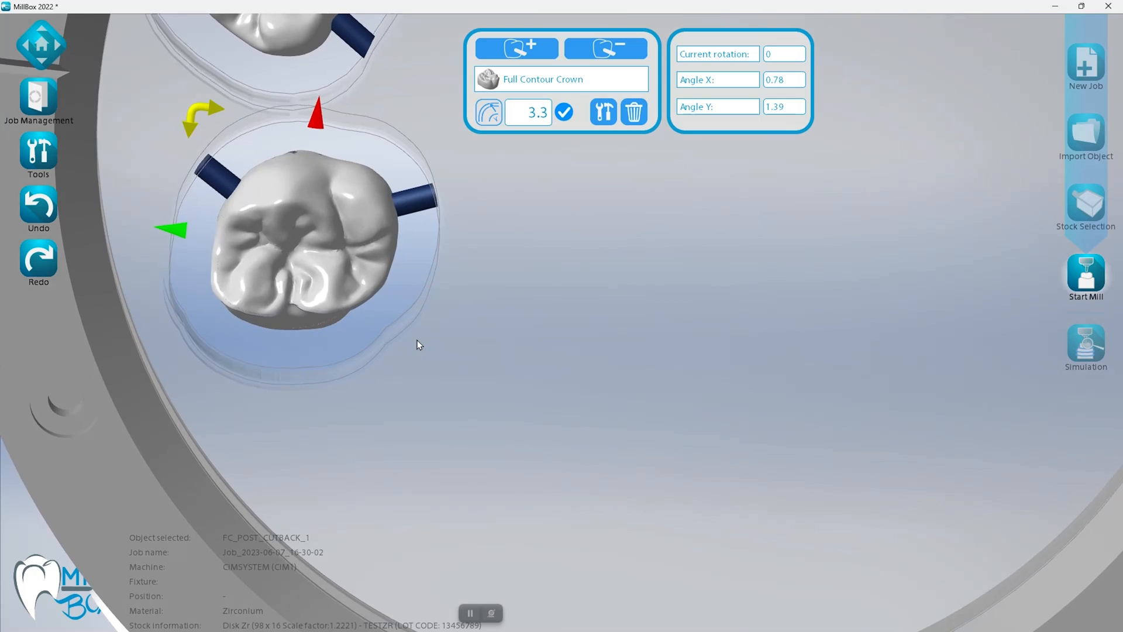
pyautogui.click(639, 329)
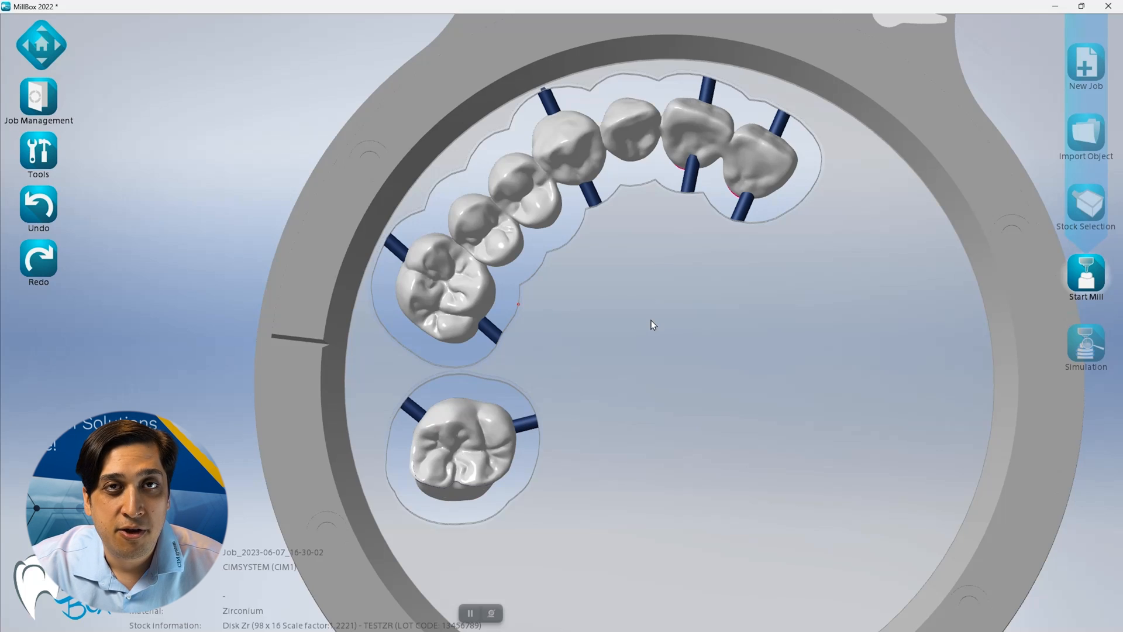
# Shift the inner connector on the bridge's end incisor along the tooth's equator line
pyautogui.moveTo(668, 314); pyautogui.dragTo(620, 335, button='right')
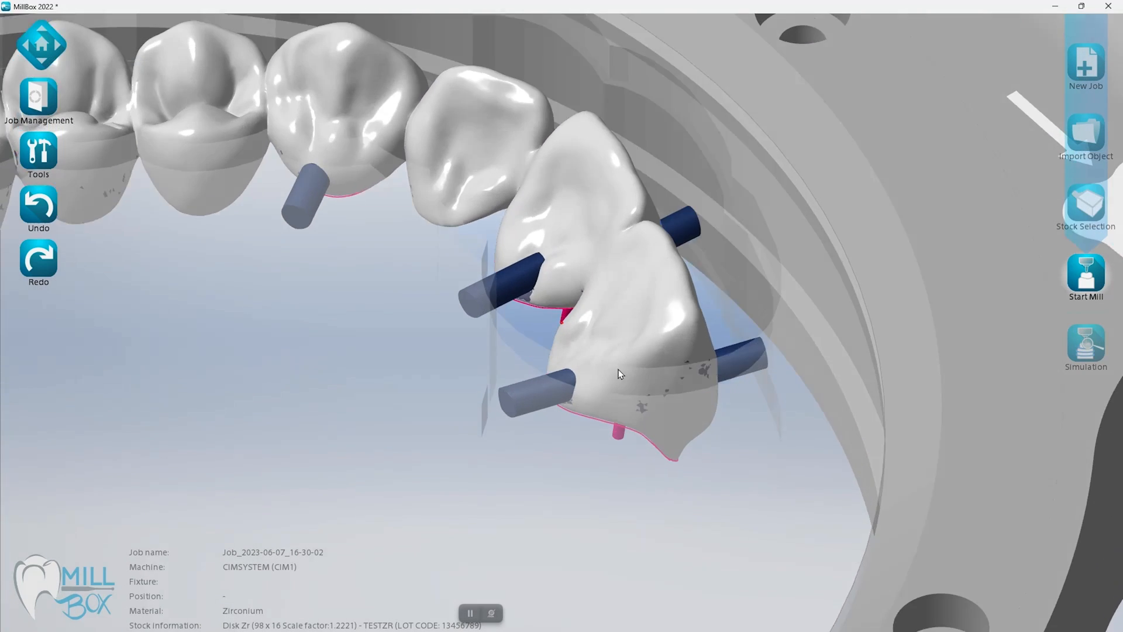
pyautogui.moveTo(619, 370); pyautogui.dragTo(553, 385, button='right')
pyautogui.click(555, 384)
pyautogui.moveTo(556, 381); pyautogui.dragTo(614, 385)
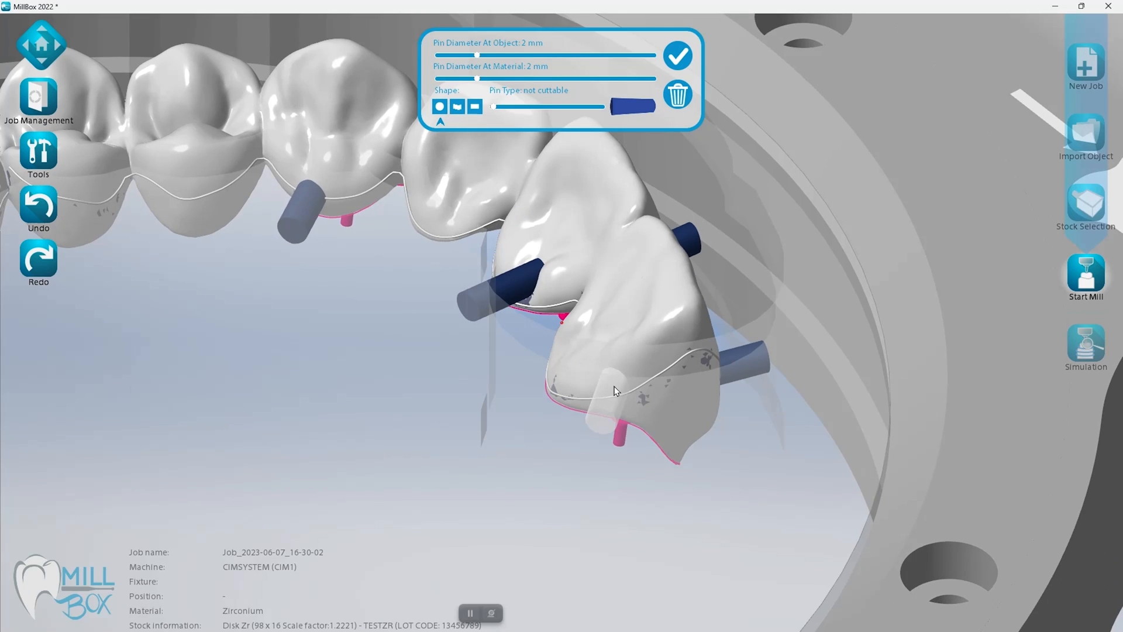
# Hide the fixture and shift the outer connector of the bridge's end incisor along the equator line
pyautogui.moveTo(749, 364); pyautogui.dragTo(668, 426, button='right')
pyautogui.moveTo(668, 426); pyautogui.dragTo(667, 360, button='middle')
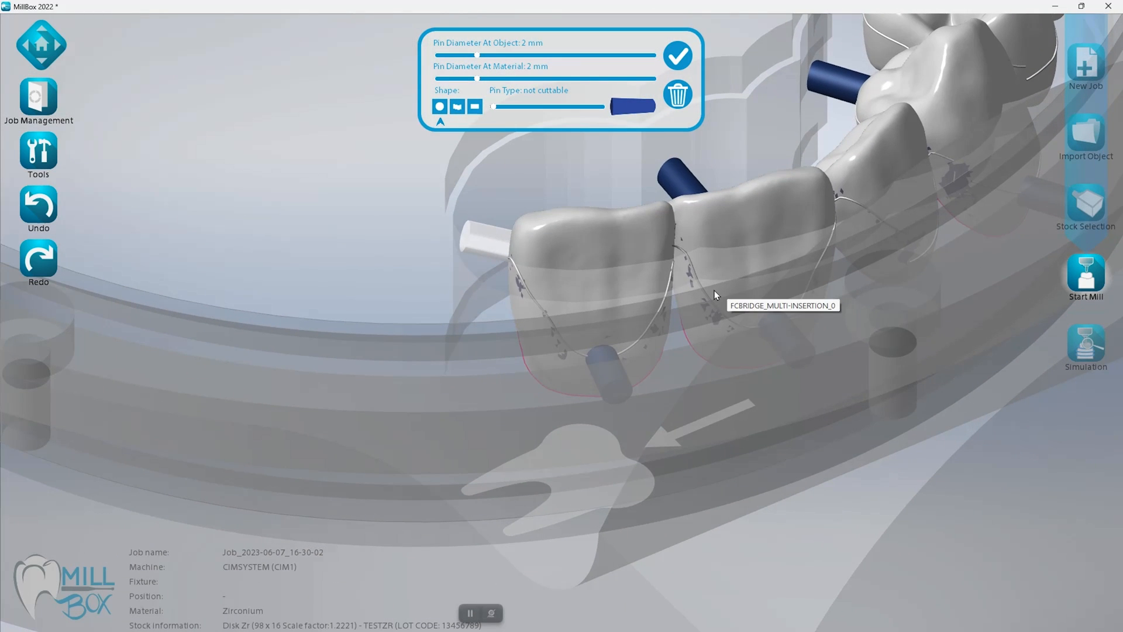
pyautogui.moveTo(715, 290); pyautogui.dragTo(507, 183, button='right')
pyautogui.hotkey('ctrl', 'e')
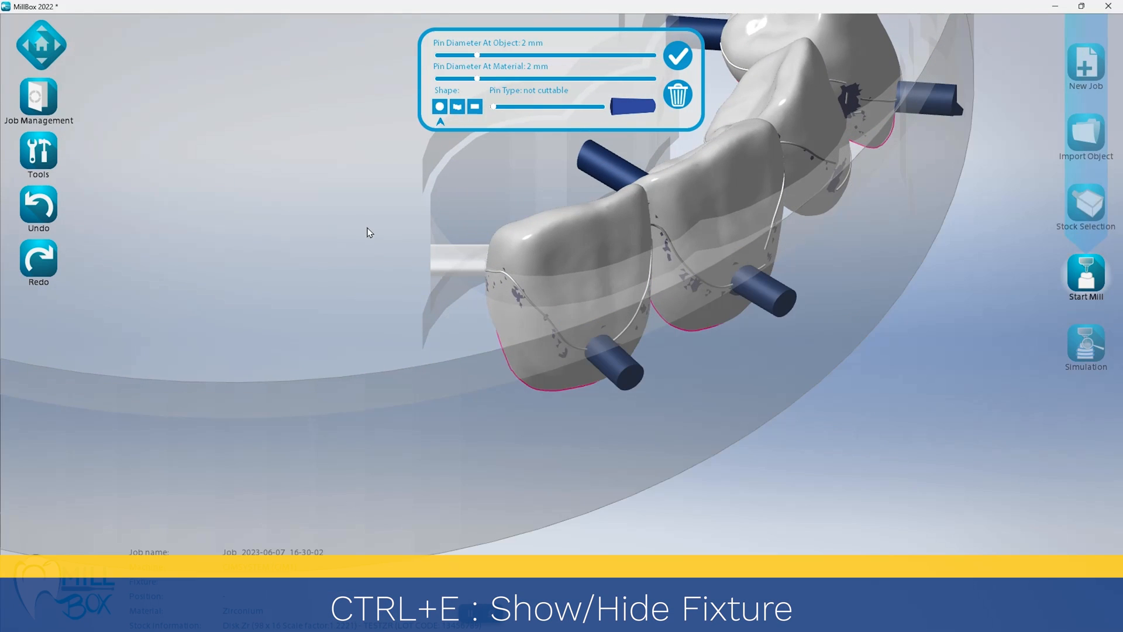
pyautogui.moveTo(611, 350); pyautogui.dragTo(561, 335)
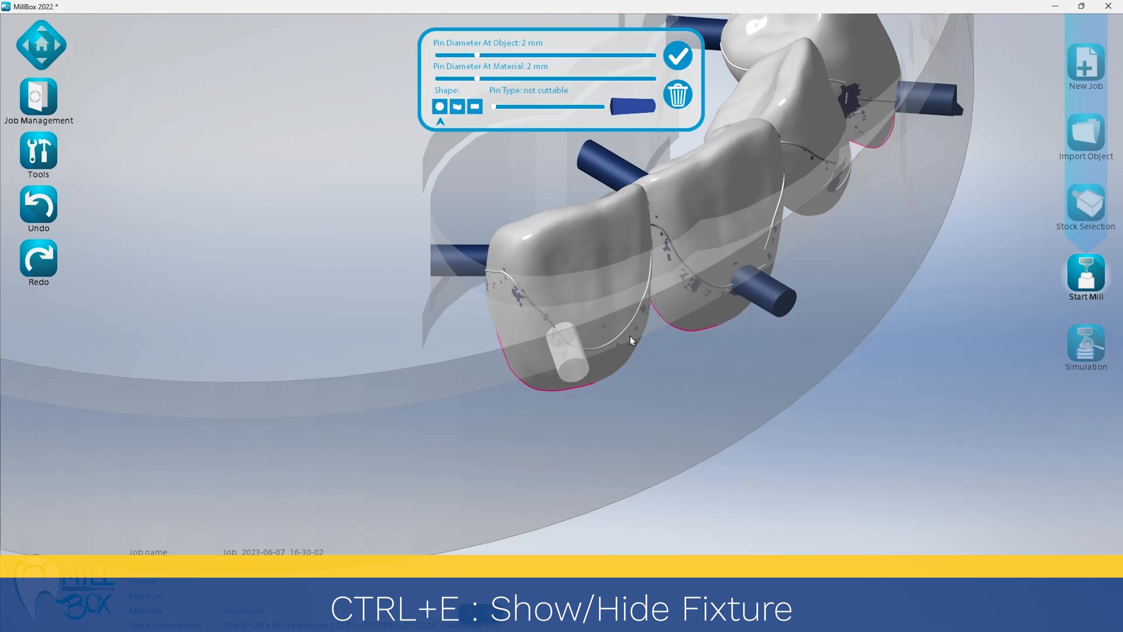
# Delete a connector from the bridge and place a replacement at another spot on it
pyautogui.moveTo(630, 336); pyautogui.dragTo(499, 285, button='right')
pyautogui.press('Delete')
pyautogui.click(458, 358)
pyautogui.click(412, 335)
# Examine how close the inner connector of the incisor beside the front pontic sits to the cavity margin line
pyautogui.moveTo(571, 252); pyautogui.dragTo(762, 392, button='right')
pyautogui.scroll(4, 651, 397)
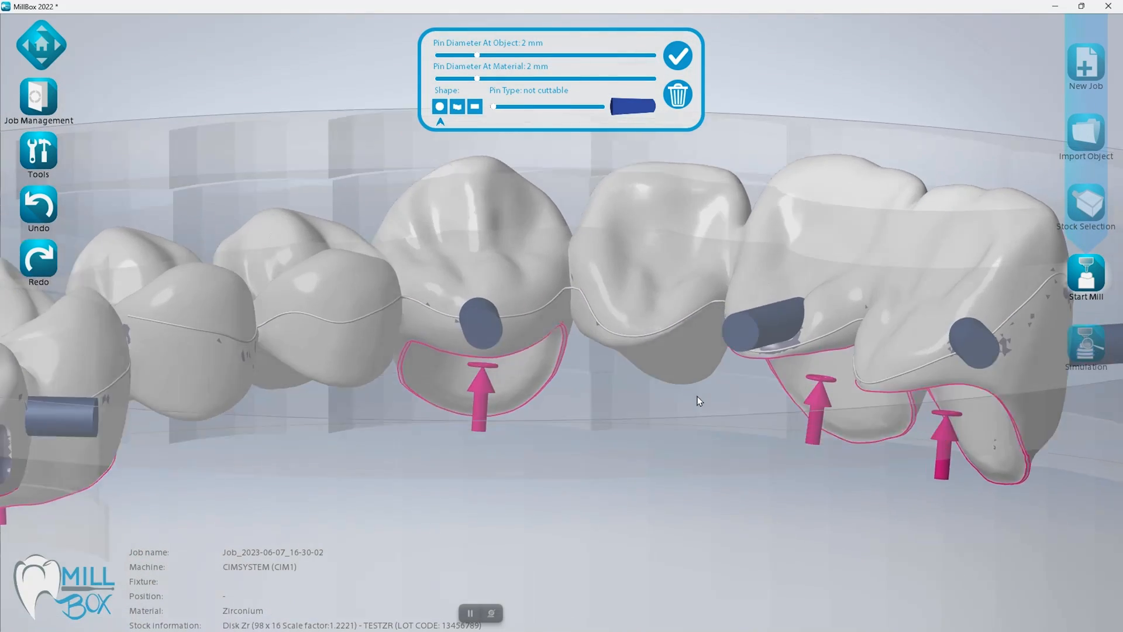
pyautogui.moveTo(698, 396); pyautogui.dragTo(735, 300, button='right')
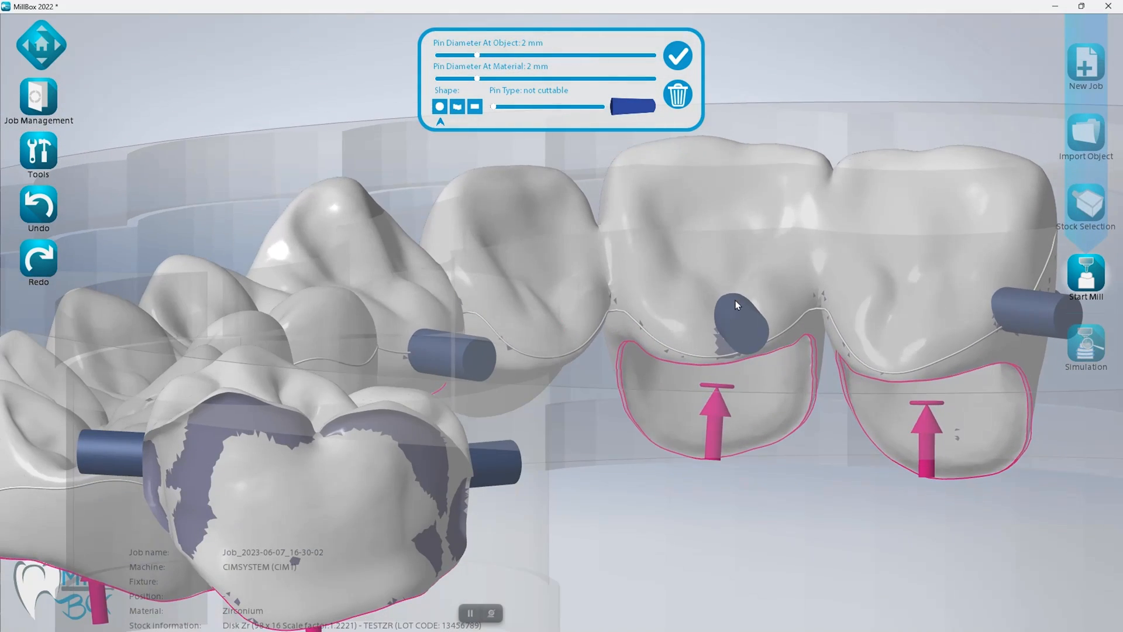
pyautogui.moveTo(711, 332); pyautogui.dragTo(632, 486, button='right')
pyautogui.click(431, 486)
pyautogui.moveTo(627, 433)
pyautogui.mouseDown(button='right')
pyautogui.moveTo(632, 366)
pyautogui.moveTo(622, 398)
pyautogui.moveTo(643, 387)
pyautogui.mouseUp(button='right')
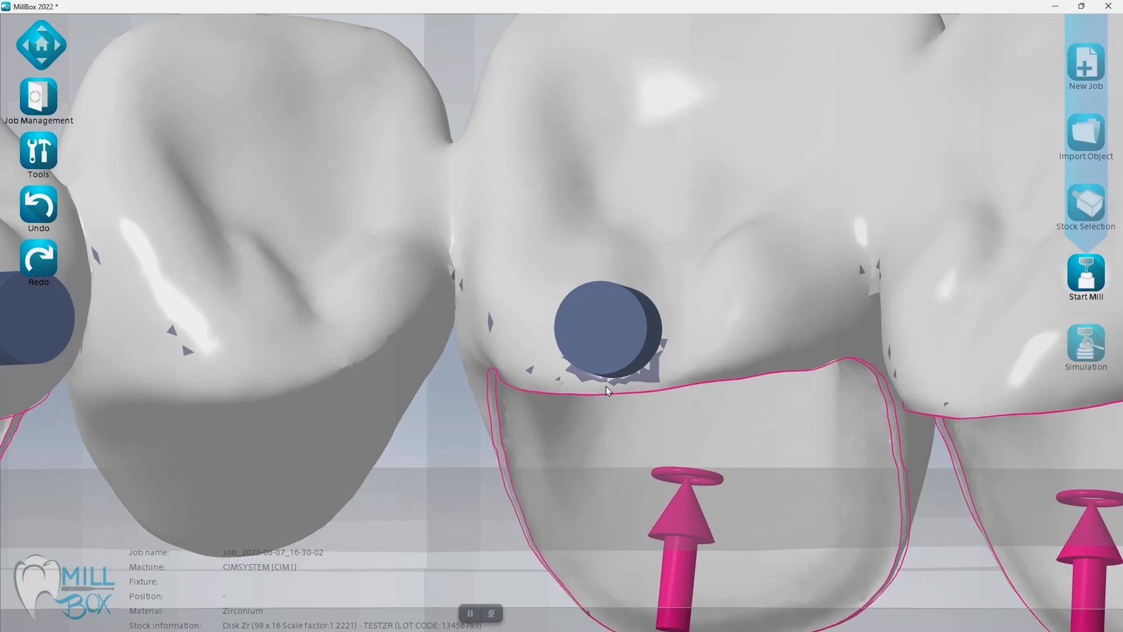
pyautogui.moveTo(645, 381)
pyautogui.mouseDown(button='right')
pyautogui.moveTo(605, 383)
pyautogui.moveTo(627, 363)
pyautogui.moveTo(615, 398)
pyautogui.mouseUp(button='right')
# Try tilting the bridge inside the disk with its rotation handle
pyautogui.scroll(-7, 615, 398)
pyautogui.moveTo(620, 355); pyautogui.dragTo(515, 291, button='right')
pyautogui.moveTo(304, 575); pyautogui.dragTo(320, 243, button='right')
pyautogui.click(319, 243)
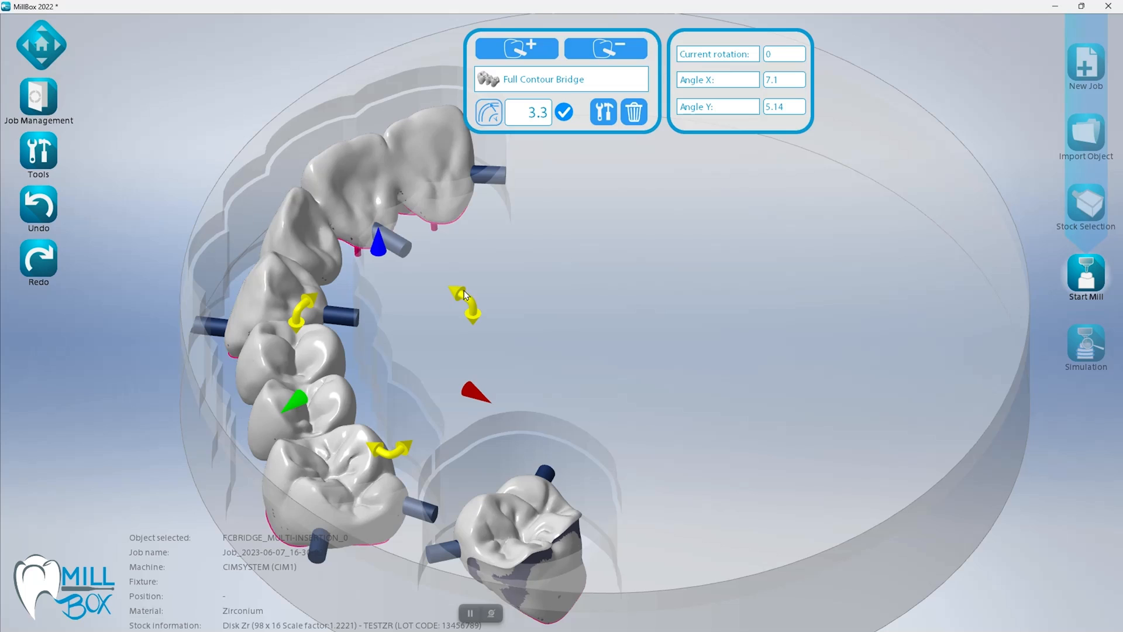
pyautogui.moveTo(472, 297); pyautogui.dragTo(471, 305)
pyautogui.click(522, 251)
# Check the tilted bridge and its incisor connector from the side and undo the tilt
pyautogui.moveTo(489, 219); pyautogui.dragTo(766, 390, button='right')
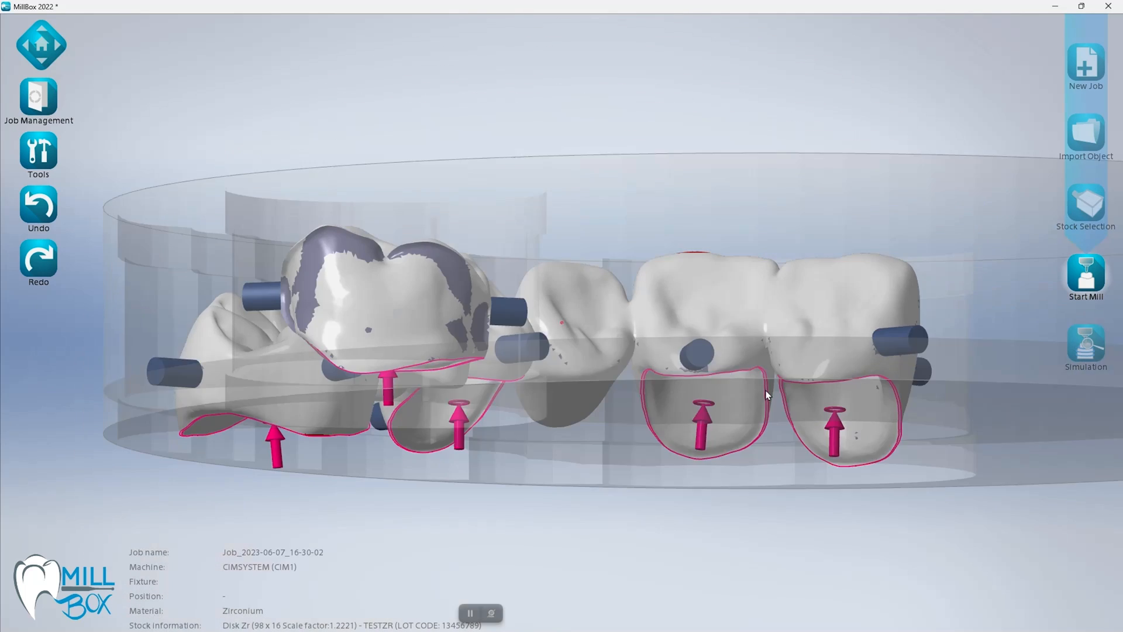
pyautogui.click(703, 356)
pyautogui.scroll(5, 707, 409)
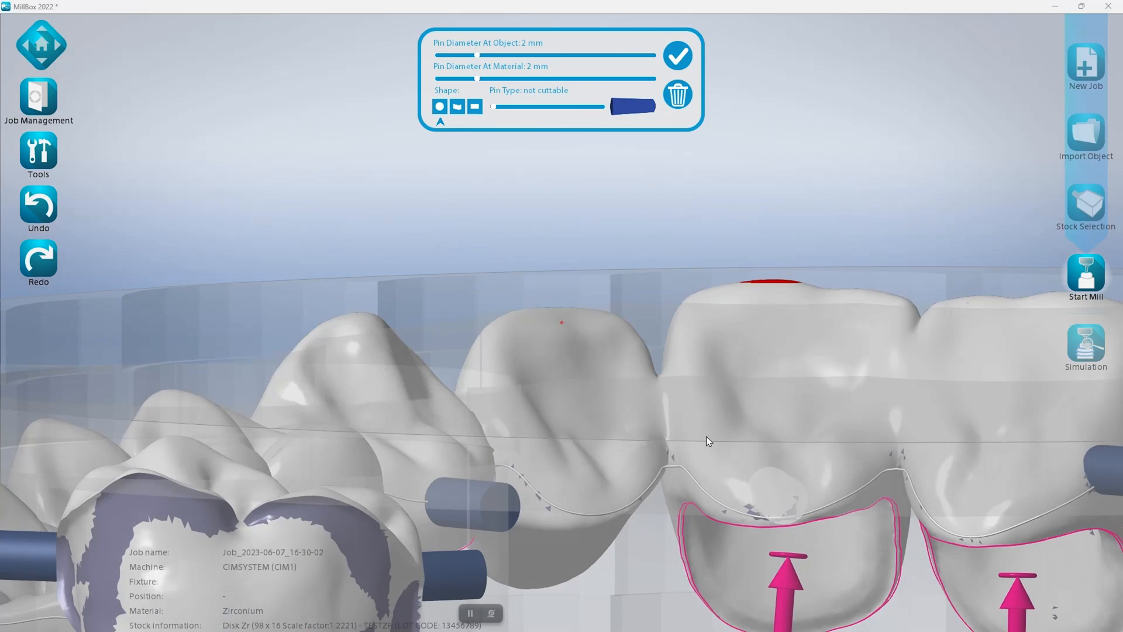
pyautogui.moveTo(781, 517); pyautogui.dragTo(44, 251, button='right')
pyautogui.click(48, 203)
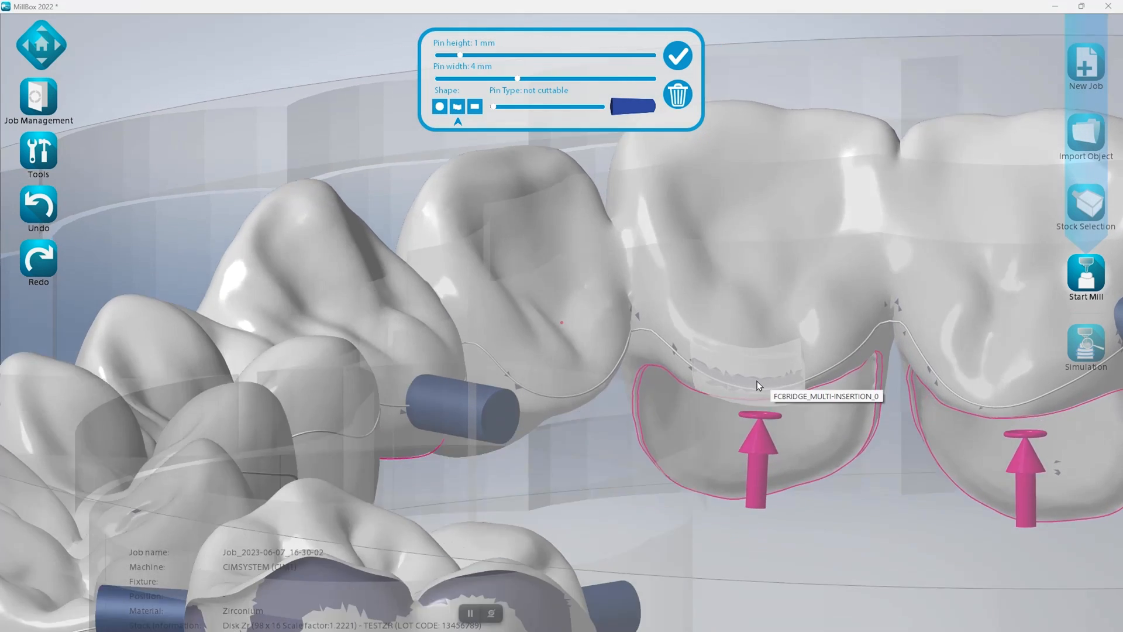
# Change the inner connector on the incisor beside the pontic to the curved shape, 1 mm high and 4 mm wide, and check its margin clearance
pyautogui.moveTo(757, 381); pyautogui.dragTo(757, 400, button='right')
pyautogui.click(837, 188)
pyautogui.moveTo(750, 444); pyautogui.dragTo(746, 260, button='middle')
pyautogui.moveTo(747, 260); pyautogui.dragTo(767, 178, button='right')
pyautogui.click(744, 220)
pyautogui.moveTo(767, 179); pyautogui.dragTo(642, 288, button='middle')
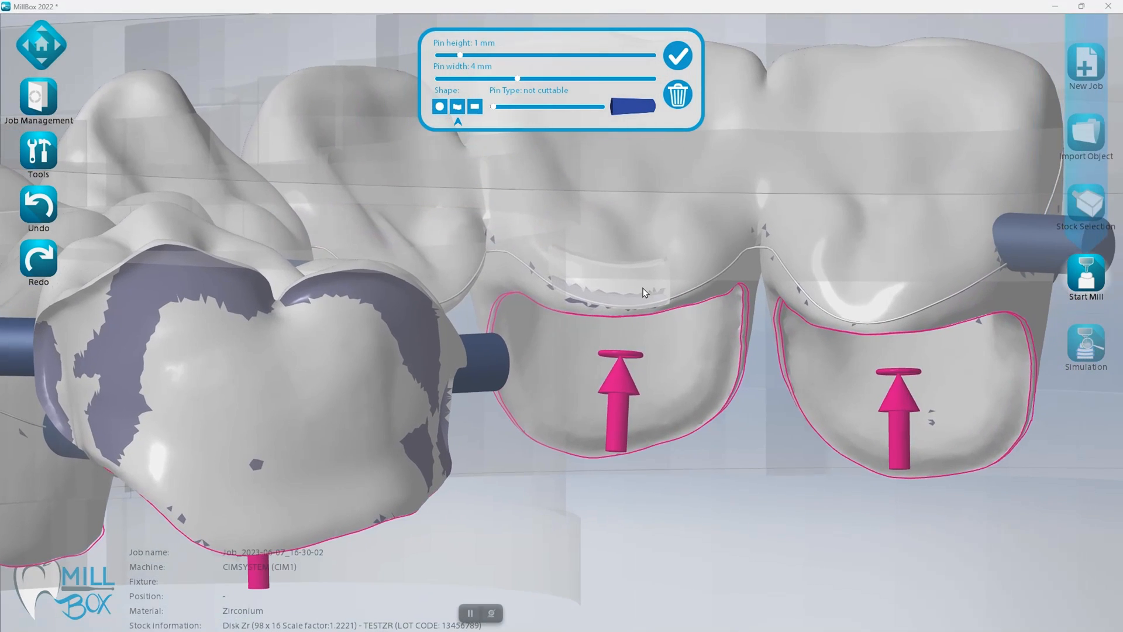
# Move the curved connector from the incisor onto the neighbouring front pontic and check its seat from below
pyautogui.moveTo(591, 275); pyautogui.dragTo(832, 316, button='right')
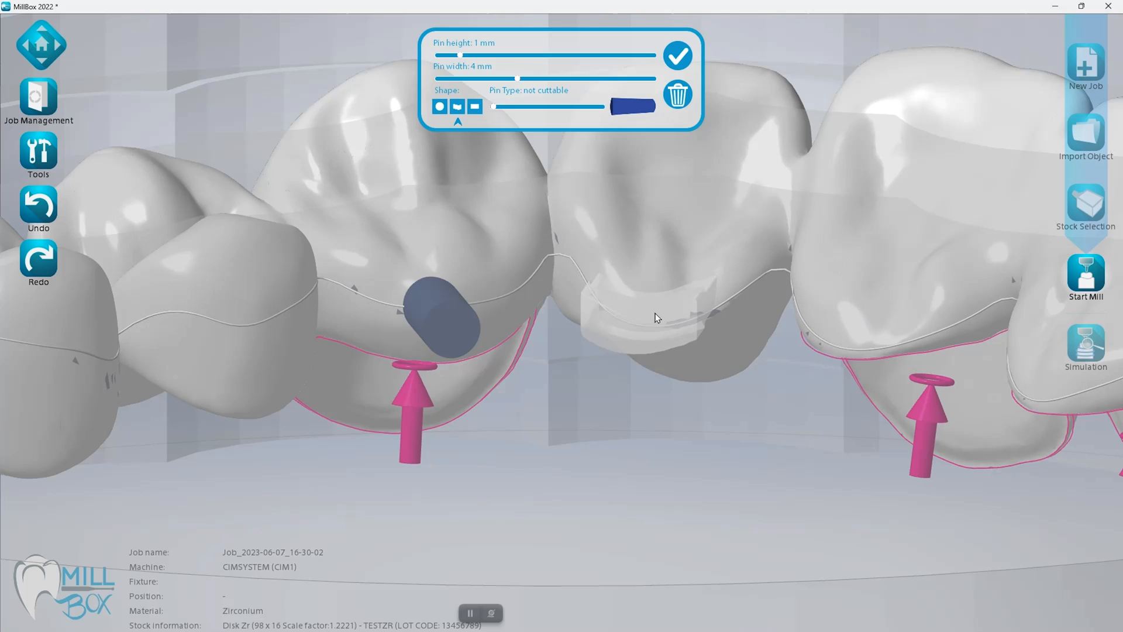
pyautogui.click(613, 447)
pyautogui.moveTo(614, 446); pyautogui.dragTo(669, 309, button='right')
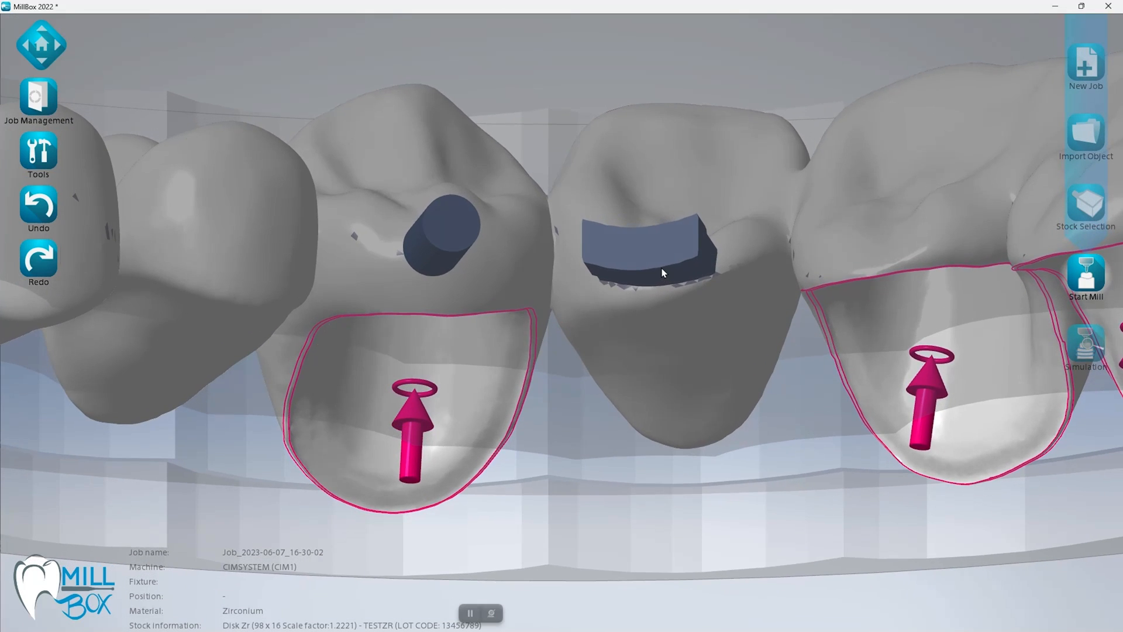
# Move the curved inner connector from the front pontic back onto the neighbouring incisor abutment and check its margin clearance from below
pyautogui.moveTo(662, 268); pyautogui.dragTo(658, 345, button='middle')
pyautogui.click(658, 350)
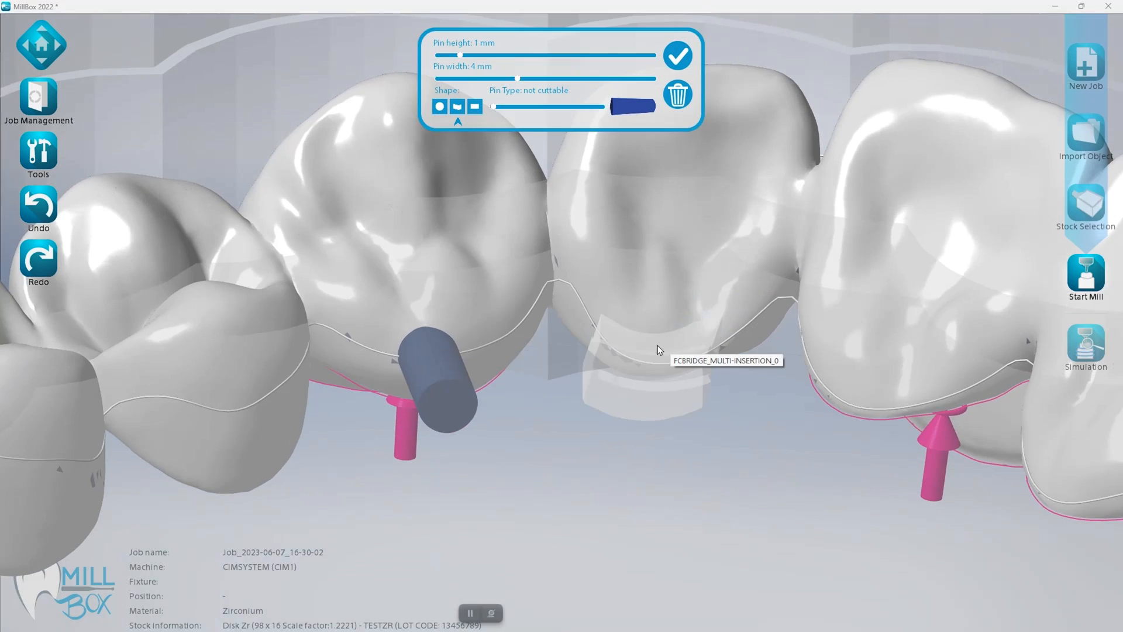
pyautogui.moveTo(852, 351); pyautogui.dragTo(880, 270, button='middle')
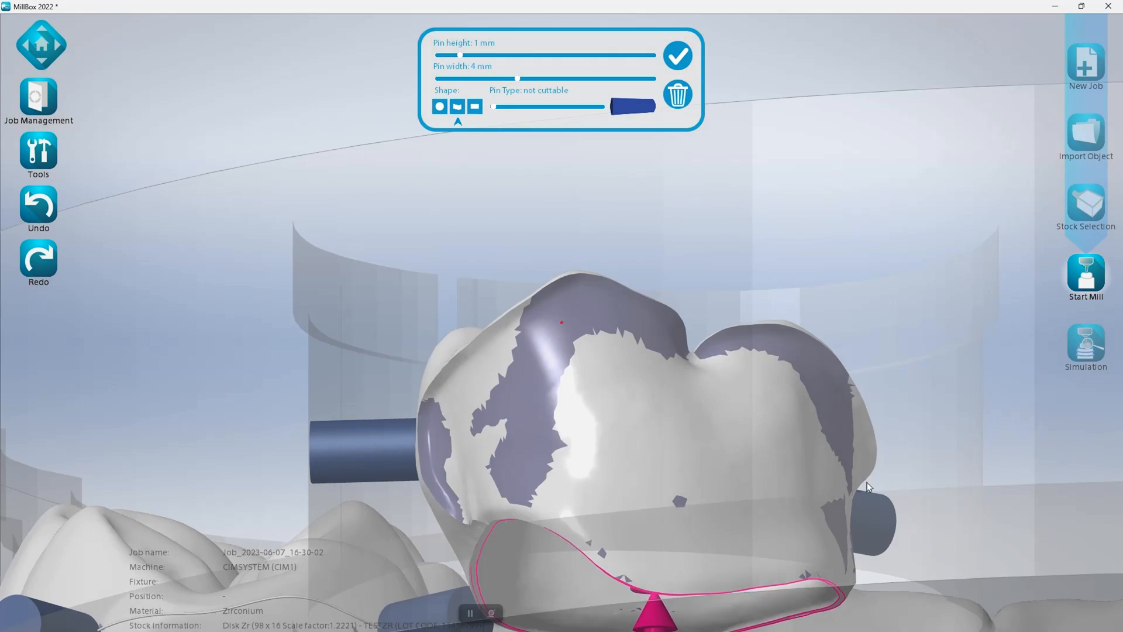
pyautogui.moveTo(830, 541); pyautogui.dragTo(790, 291, button='middle')
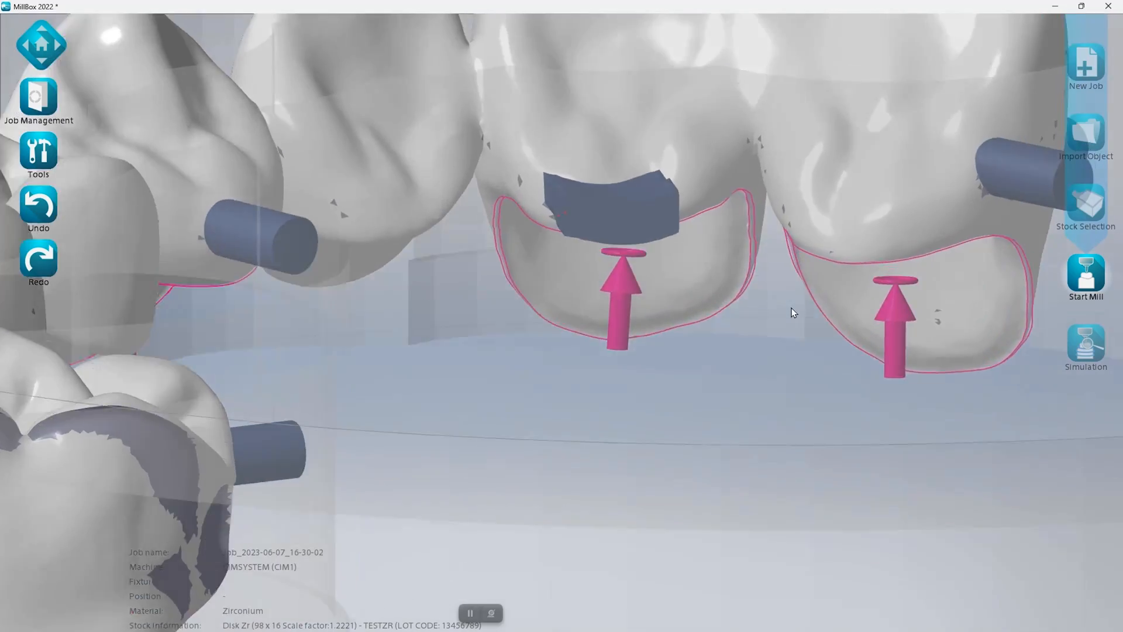
pyautogui.moveTo(790, 309); pyautogui.dragTo(684, 208, button='middle')
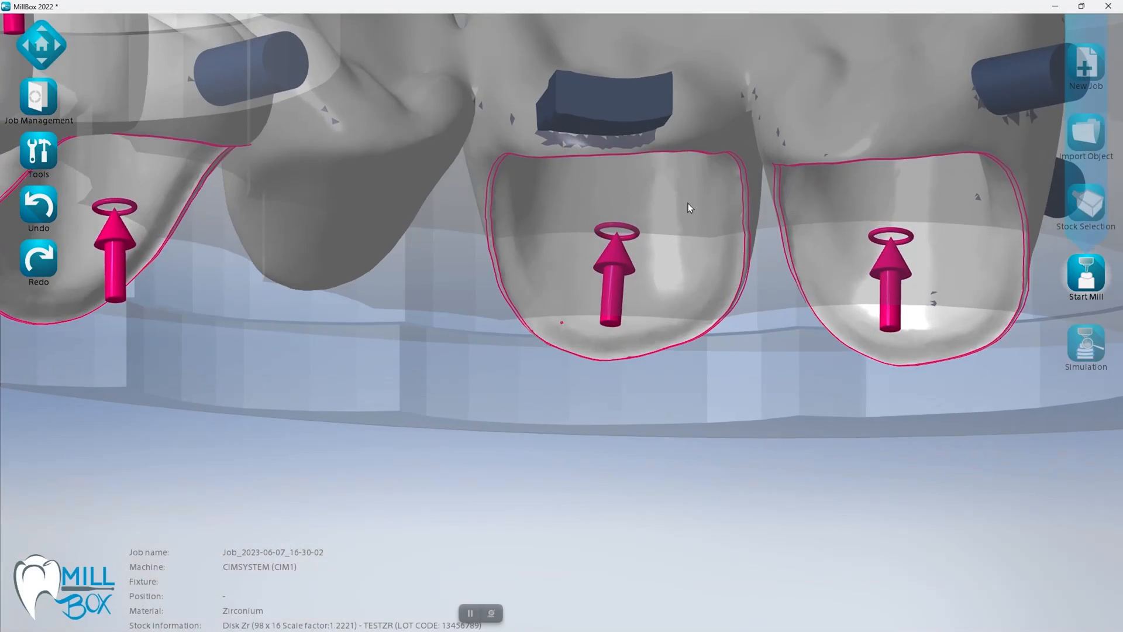
pyautogui.moveTo(630, 131); pyautogui.dragTo(699, 381, button='middle')
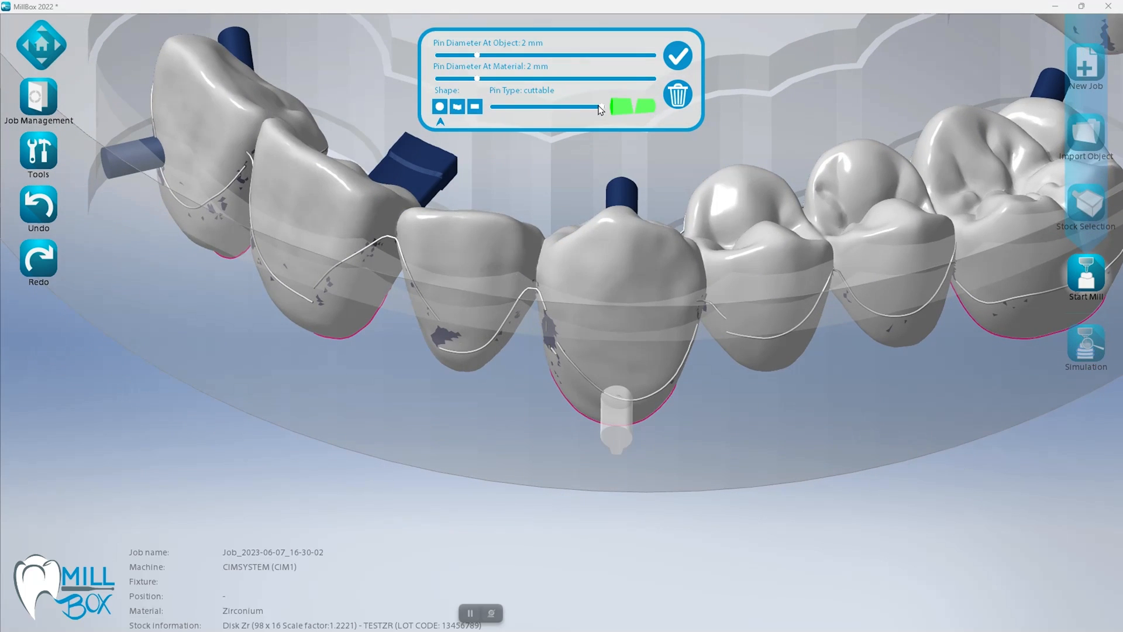
# Set the outer round connector on the bridge's canine to the semi-cuttable pin type
pyautogui.moveTo(575, 187); pyautogui.dragTo(617, 427, button='right')
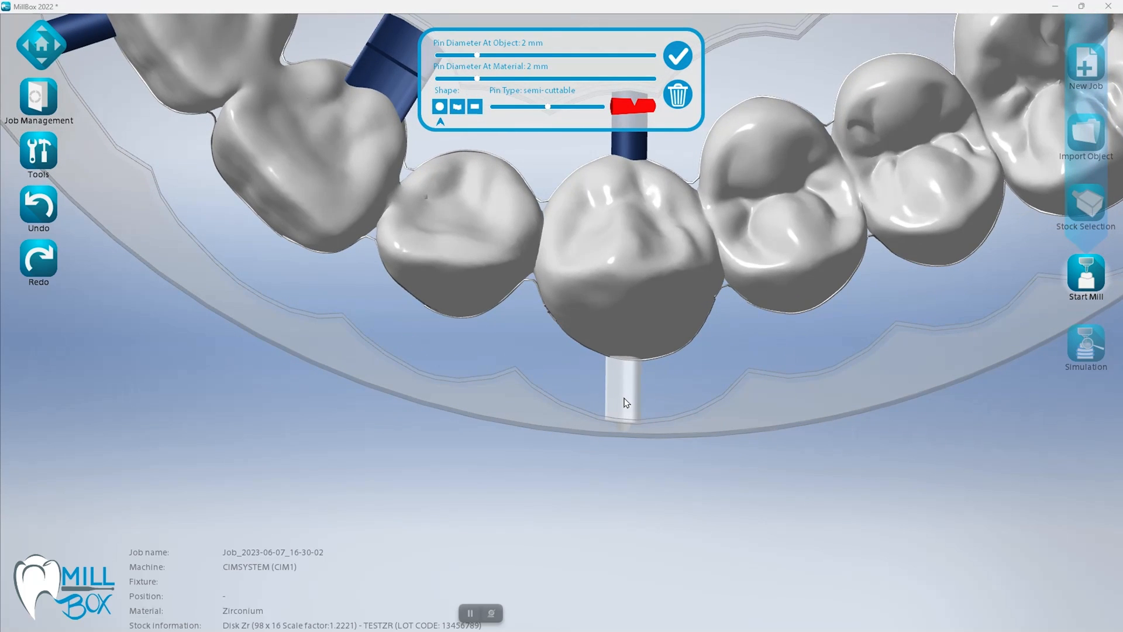
pyautogui.moveTo(624, 410); pyautogui.dragTo(699, 225, button='right')
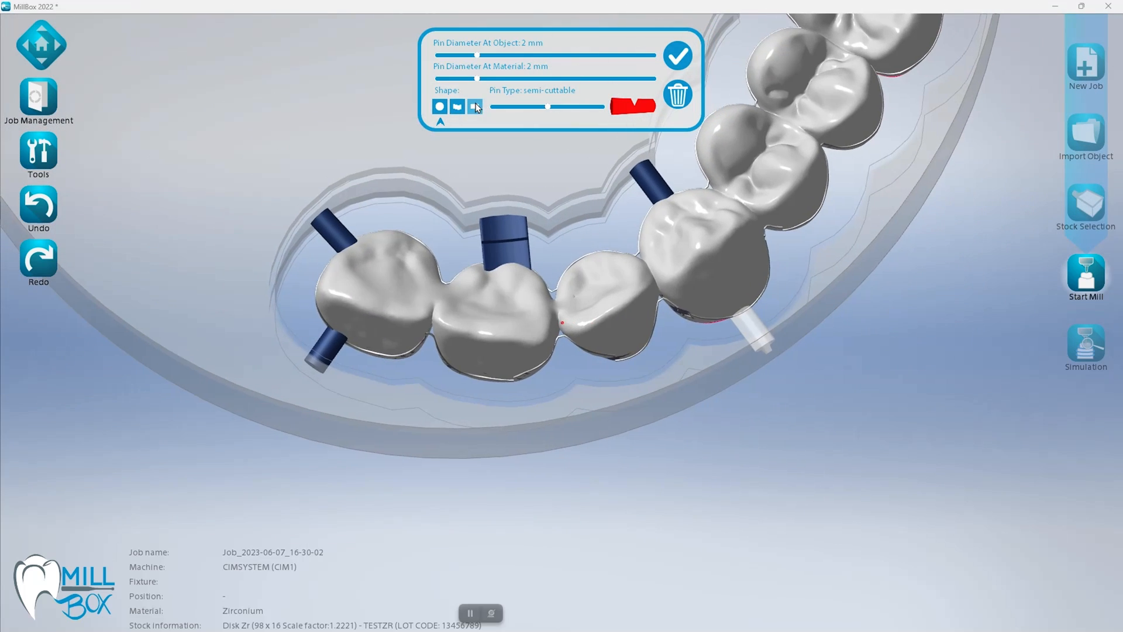
pyautogui.click(847, 274)
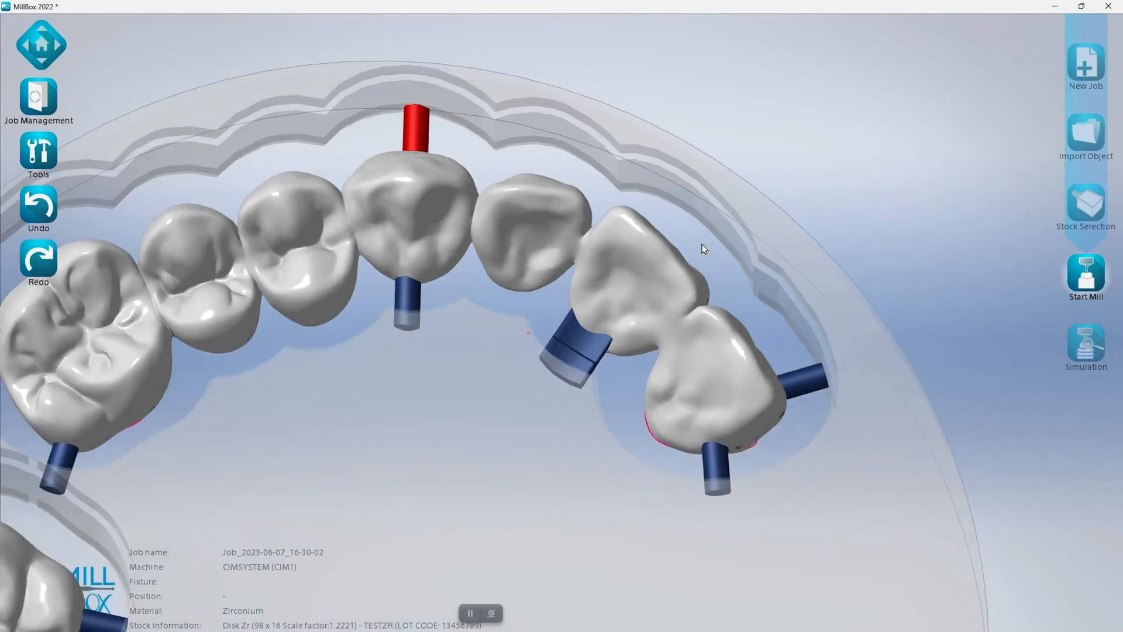
# Try a rectangular inner connector, 1 mm high and 4 mm wide, on the bridge's end molar, placed nearer the premolar, and check its margin
pyautogui.moveTo(702, 244); pyautogui.dragTo(680, 356, button='right')
pyautogui.moveTo(901, 381); pyautogui.dragTo(345, 457, button='right')
pyautogui.click(315, 446)
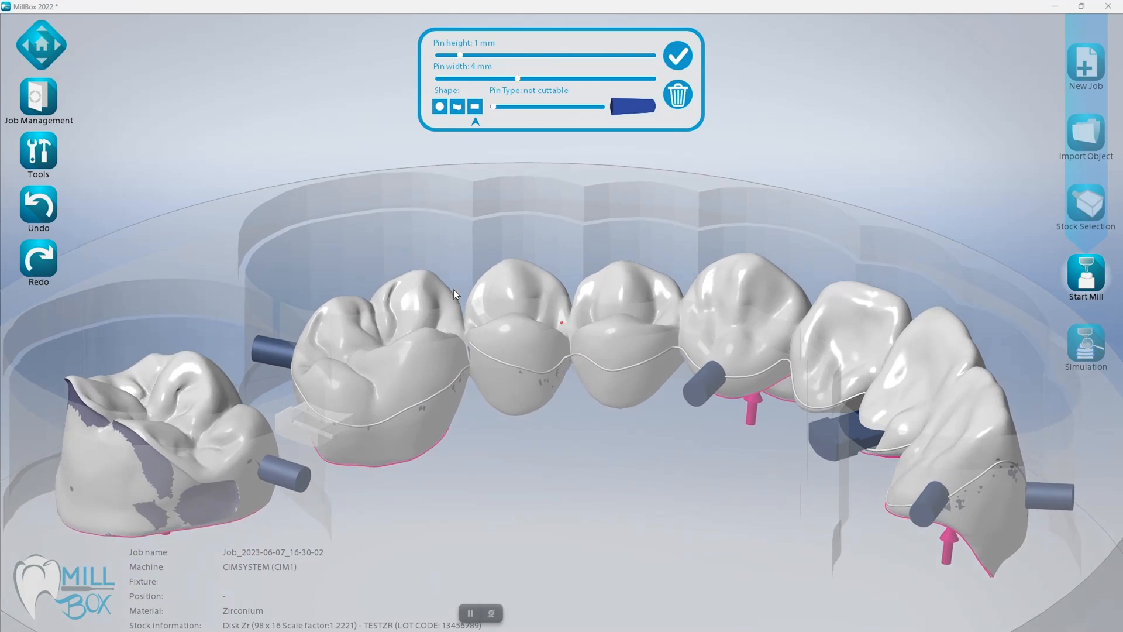
pyautogui.click(475, 106)
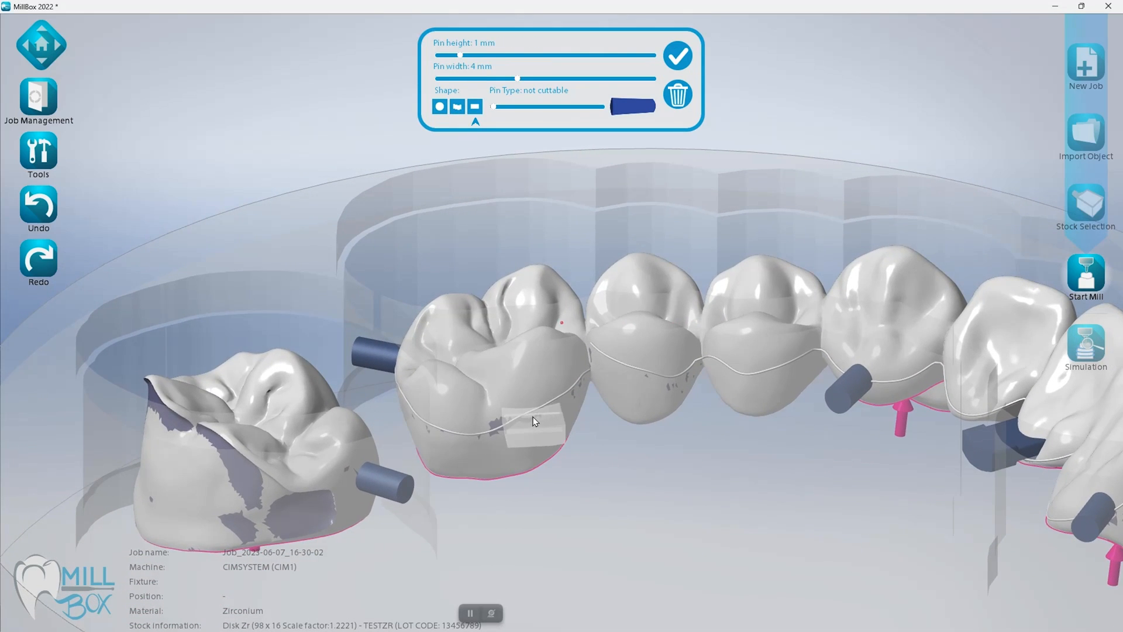
pyautogui.scroll(5, 544, 440)
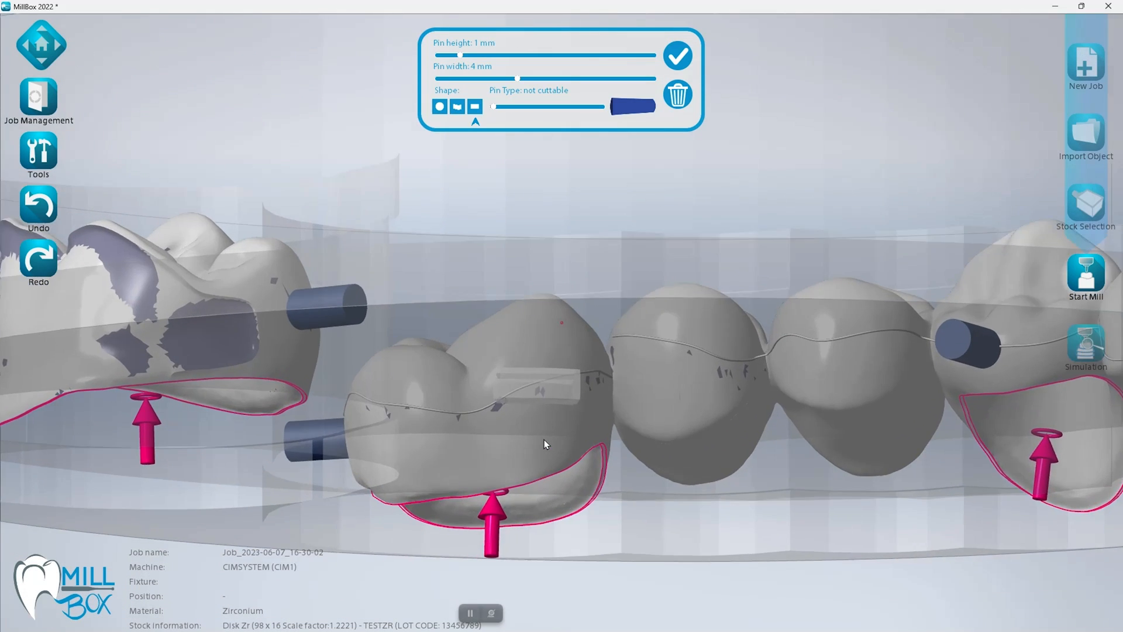
pyautogui.click(752, 541)
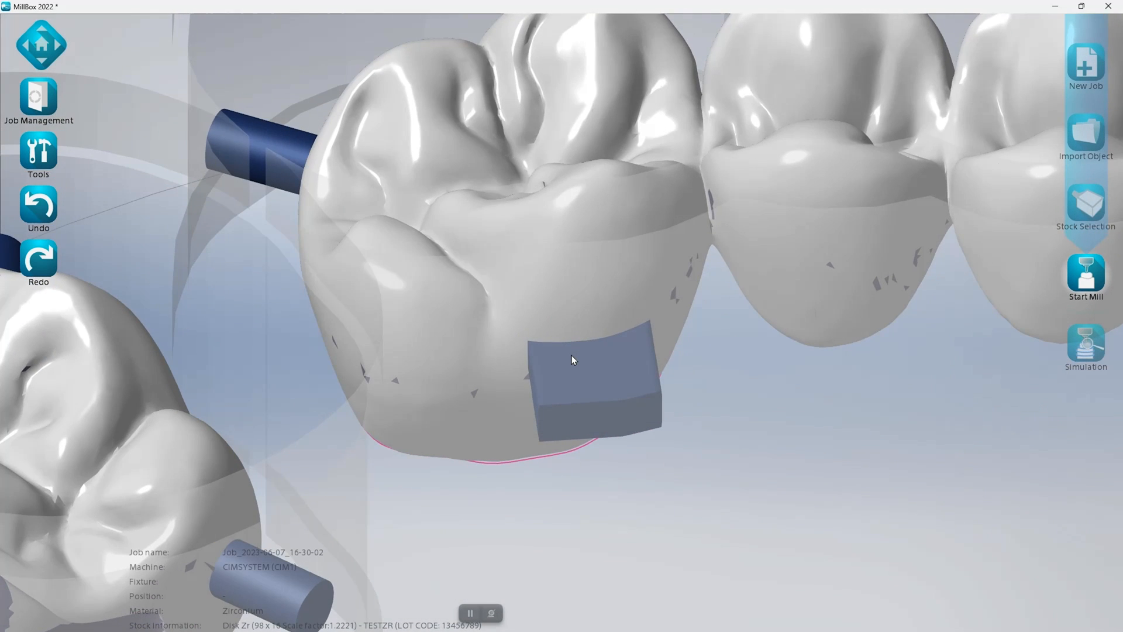
# Change the molar's rectangular connector to the round shape and place it on the molar's far inner corner, clear of the margin
pyautogui.click(571, 355)
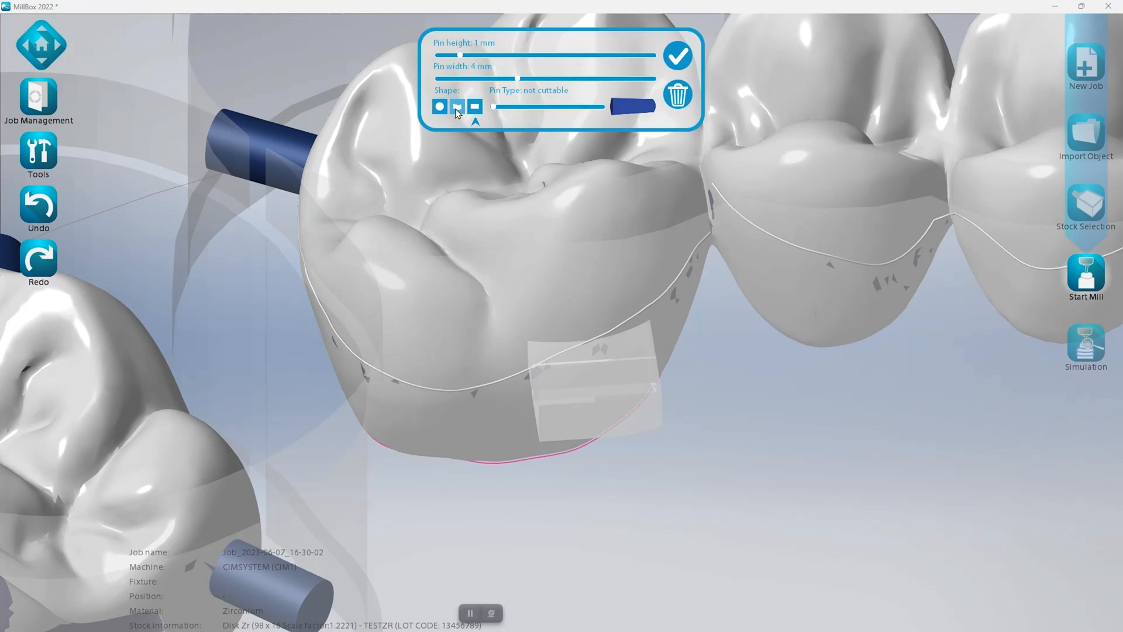
pyautogui.moveTo(607, 370); pyautogui.dragTo(610, 358, button='right')
pyautogui.click(439, 107)
pyautogui.moveTo(363, 366)
pyautogui.mouseDown()
pyautogui.moveTo(364, 357)
pyautogui.moveTo(380, 370)
pyautogui.mouseUp()
pyautogui.click(835, 514)
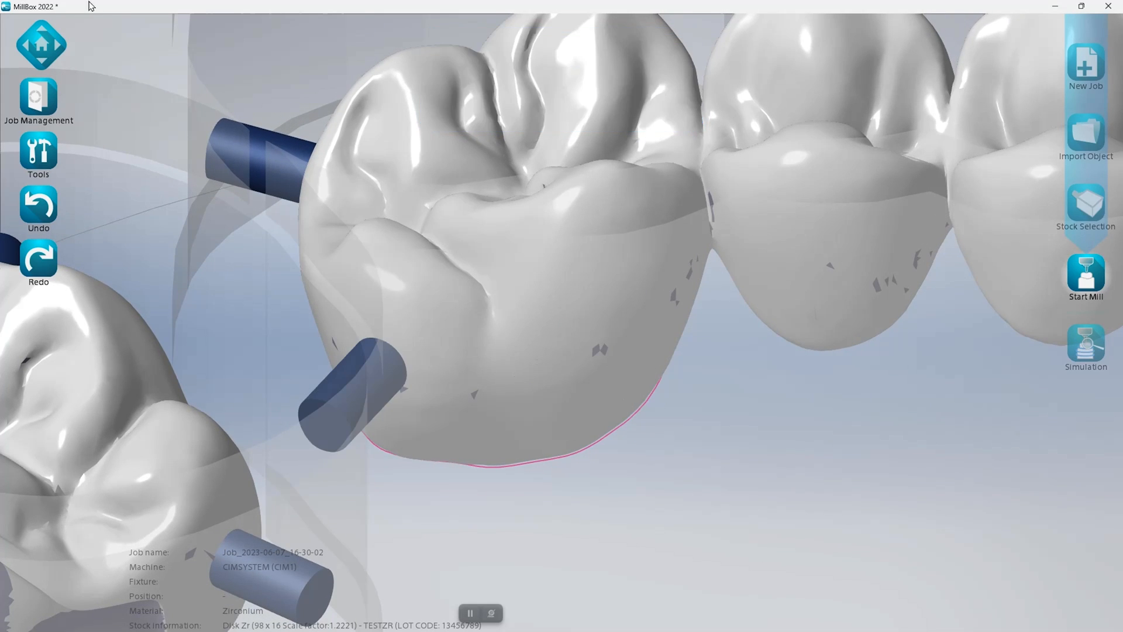
# Move the full contour crown from near the disk's edge to the middle of the disk and inspect its cavity walls
pyautogui.click(42, 48)
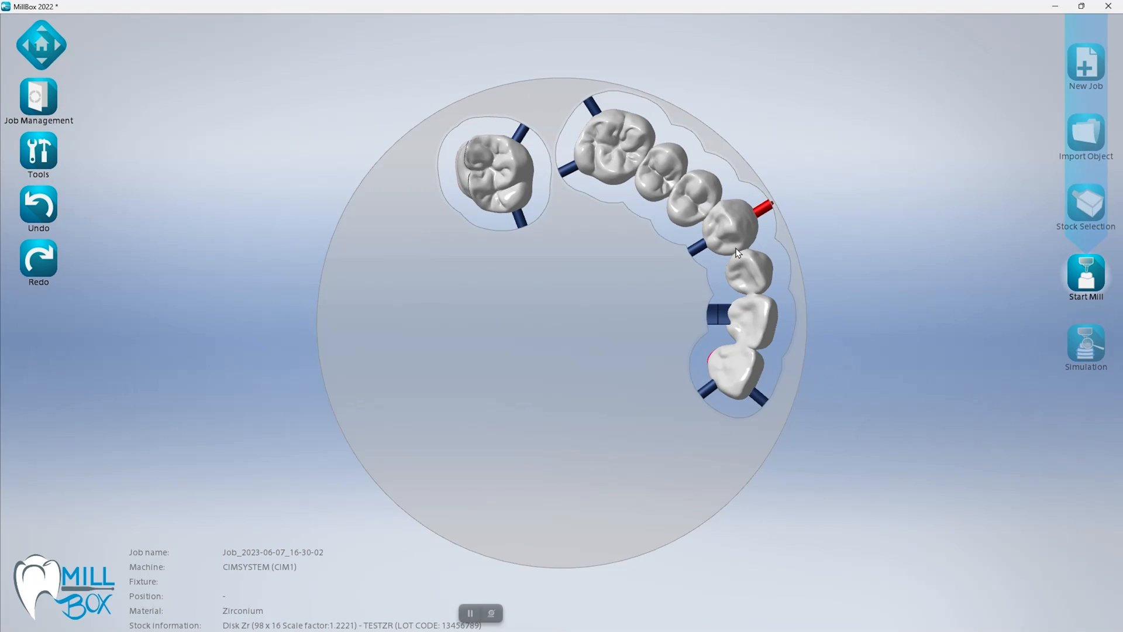
pyautogui.scroll(3, 541, 220)
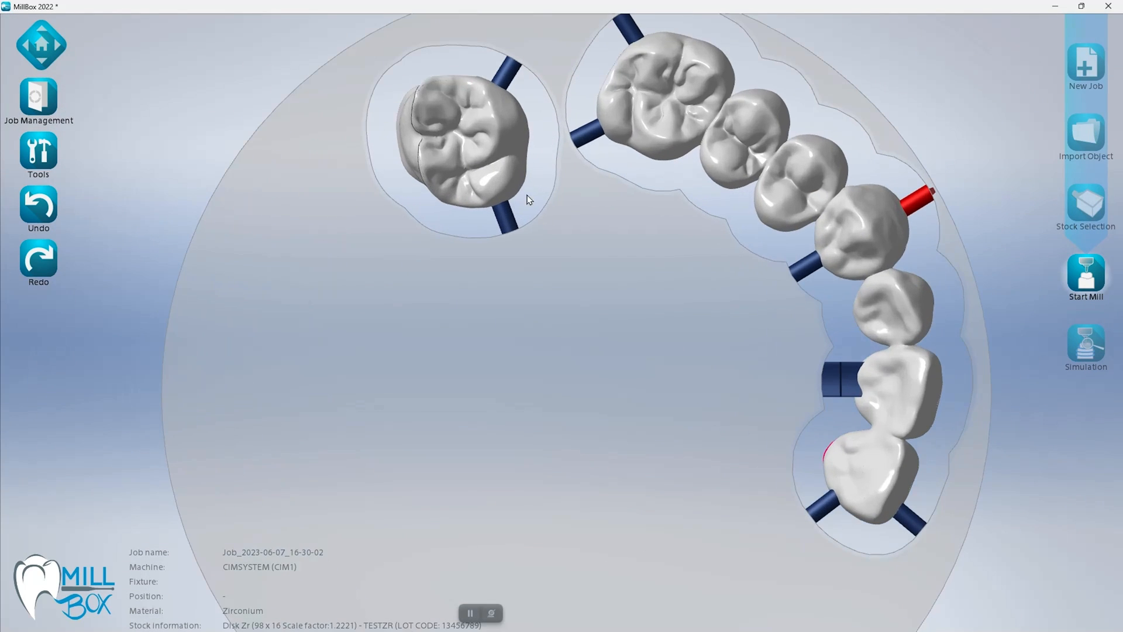
pyautogui.moveTo(474, 137); pyautogui.dragTo(597, 281)
pyautogui.moveTo(483, 410); pyautogui.dragTo(605, 392)
pyautogui.moveTo(605, 392); pyautogui.dragTo(536, 399, button='right')
pyautogui.scroll(3, 612, 363)
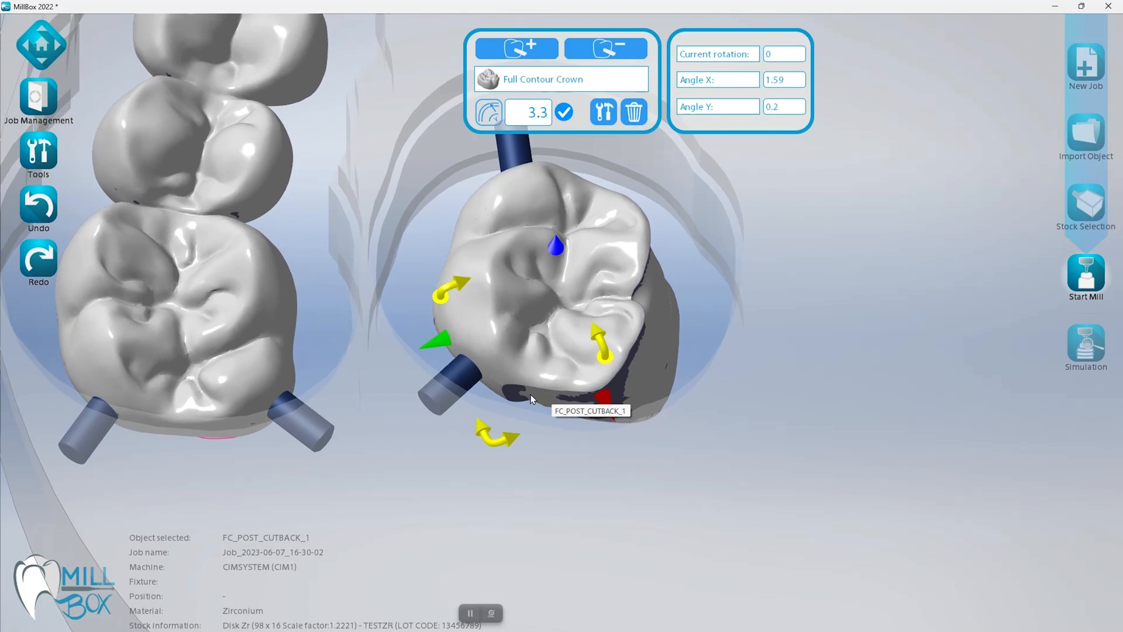
pyautogui.scroll(2, 532, 394)
pyautogui.moveTo(532, 394); pyautogui.dragTo(474, 340, button='middle')
pyautogui.moveTo(473, 339); pyautogui.dragTo(435, 311, button='right')
pyautogui.press('space')
pyautogui.moveTo(554, 325); pyautogui.dragTo(490, 244, button='right')
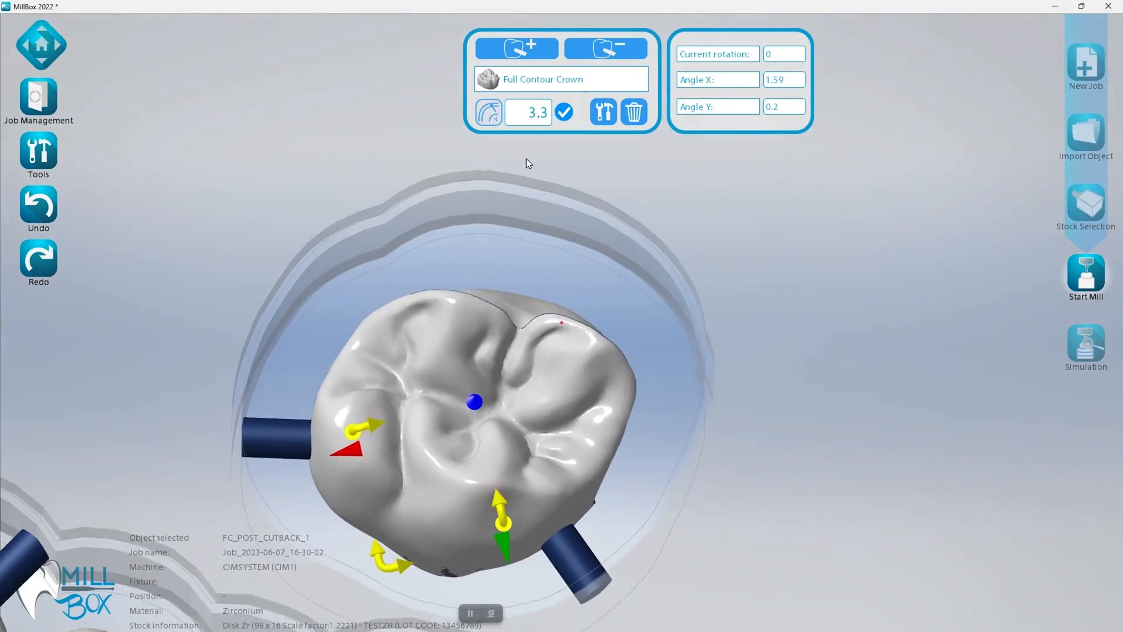
# Set the crown's offset to 5 without re-nesting it, and shift the crown farther away from the bridge
pyautogui.click(520, 108)
pyautogui.moveTo(521, 108); pyautogui.dragTo(536, 109)
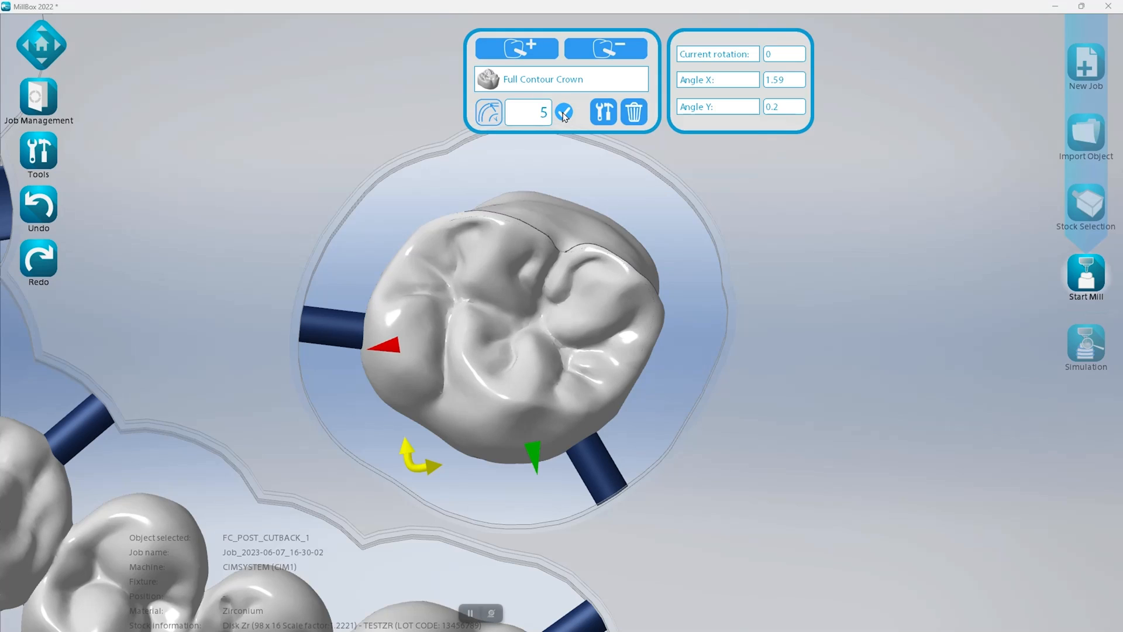
pyautogui.click(564, 112)
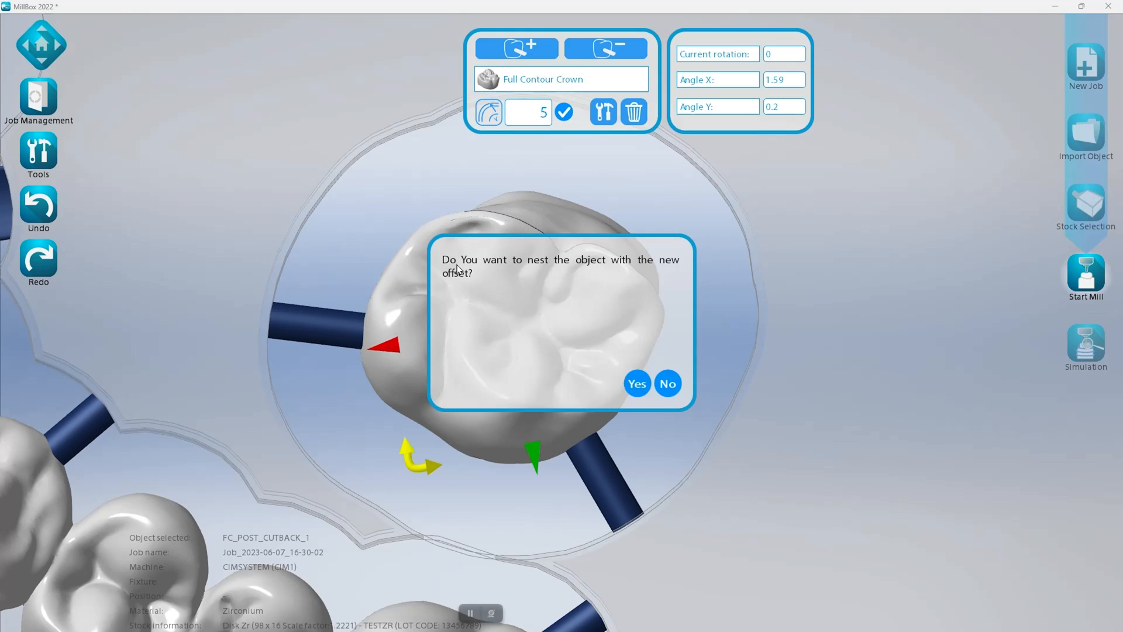
pyautogui.click(671, 386)
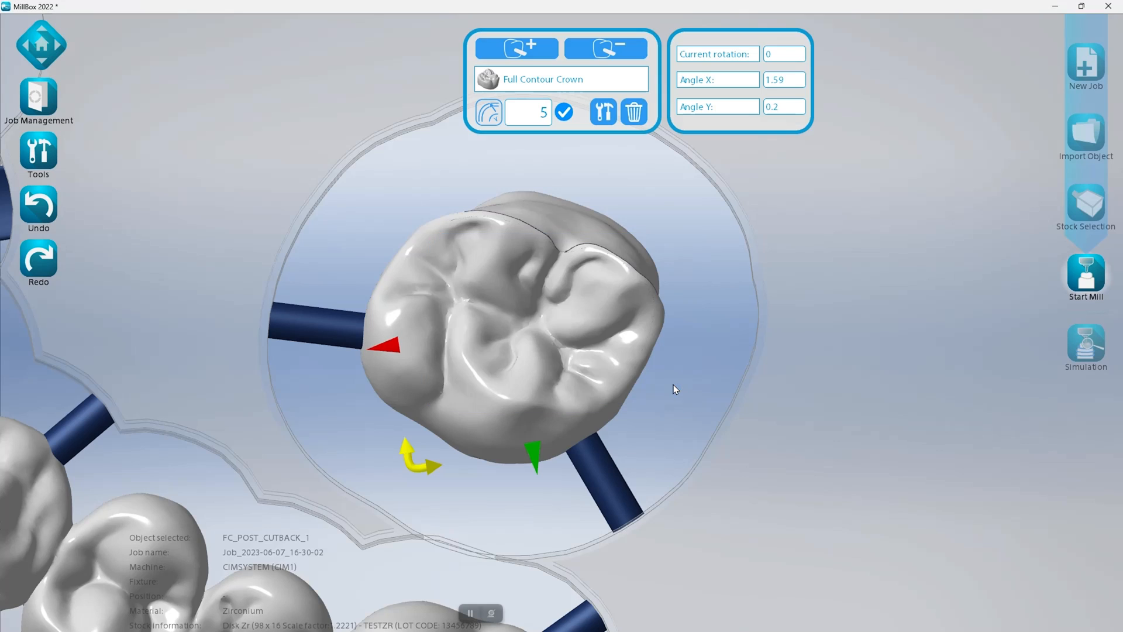
pyautogui.moveTo(506, 308); pyautogui.dragTo(448, 254)
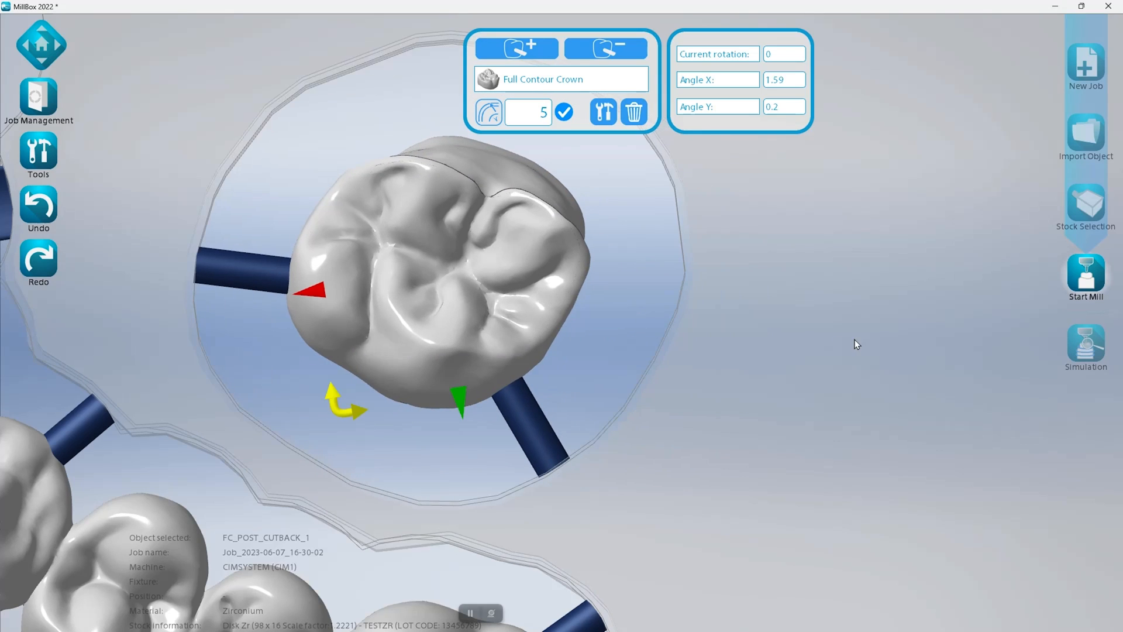
pyautogui.click(766, 319)
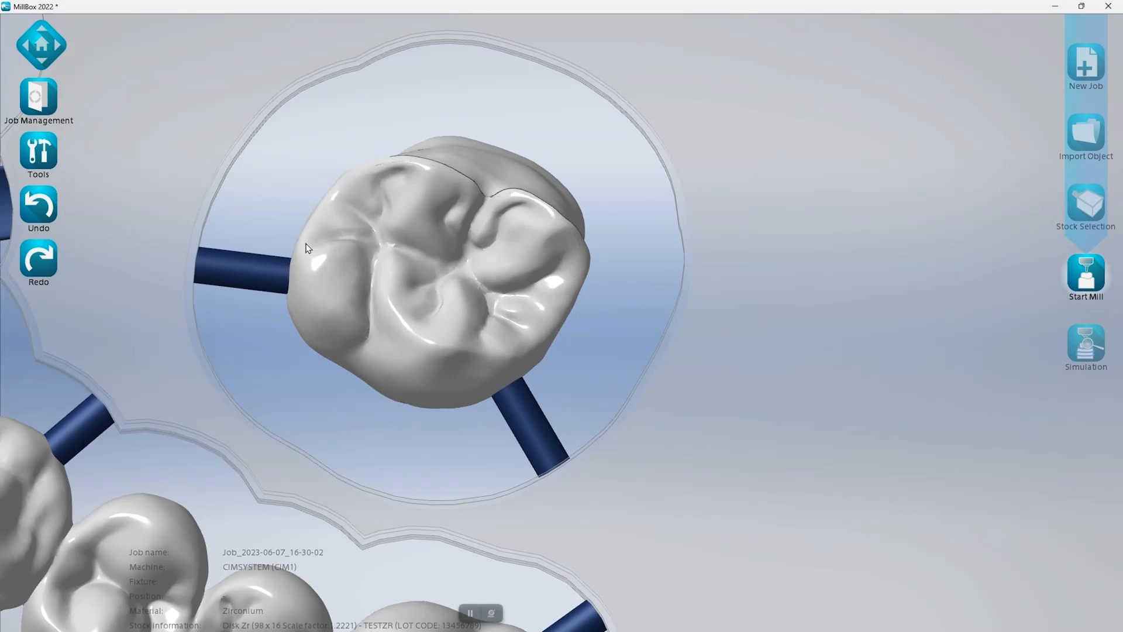
# Set the diameter at the material to 3.5 mm for both of the crown's round connectors
pyautogui.click(263, 273)
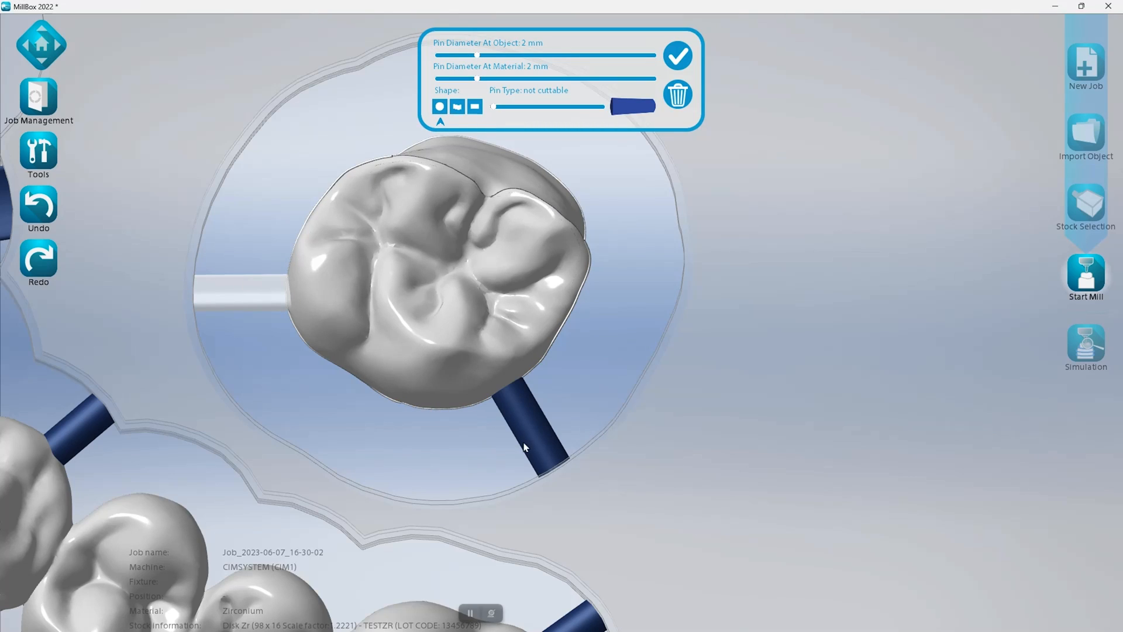
pyautogui.click(540, 434)
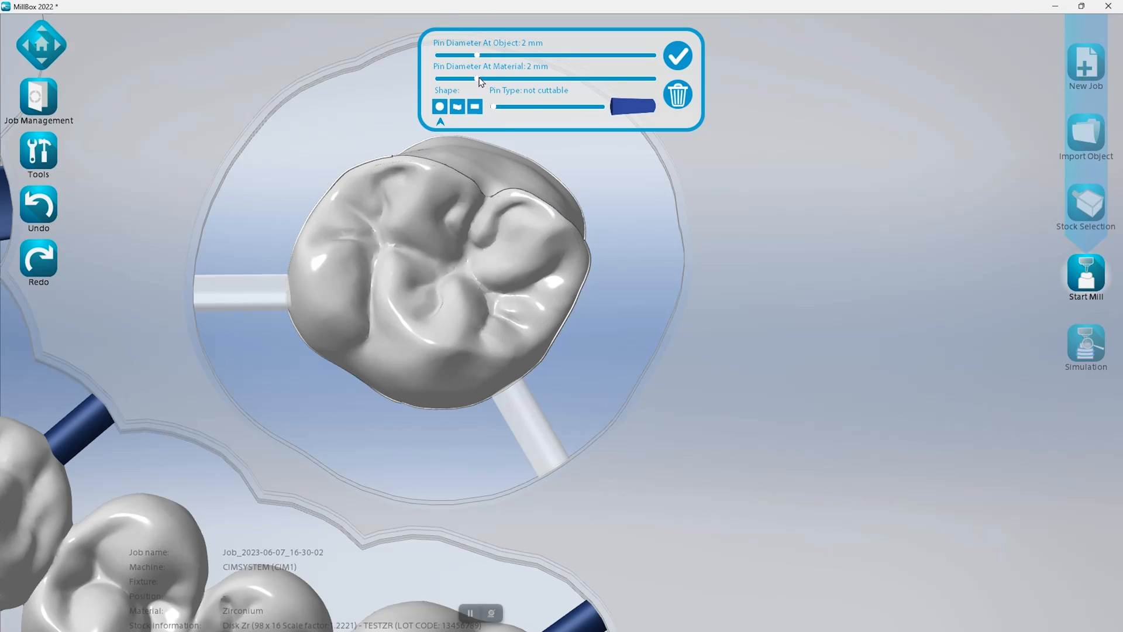
pyautogui.moveTo(486, 80); pyautogui.dragTo(497, 80)
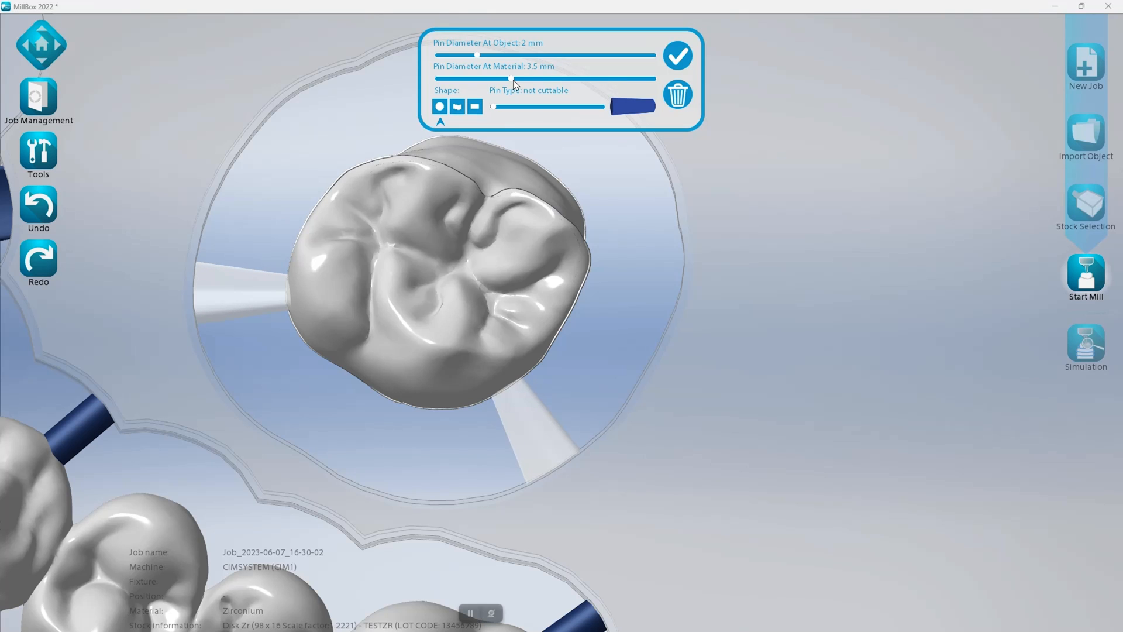
pyautogui.click(686, 212)
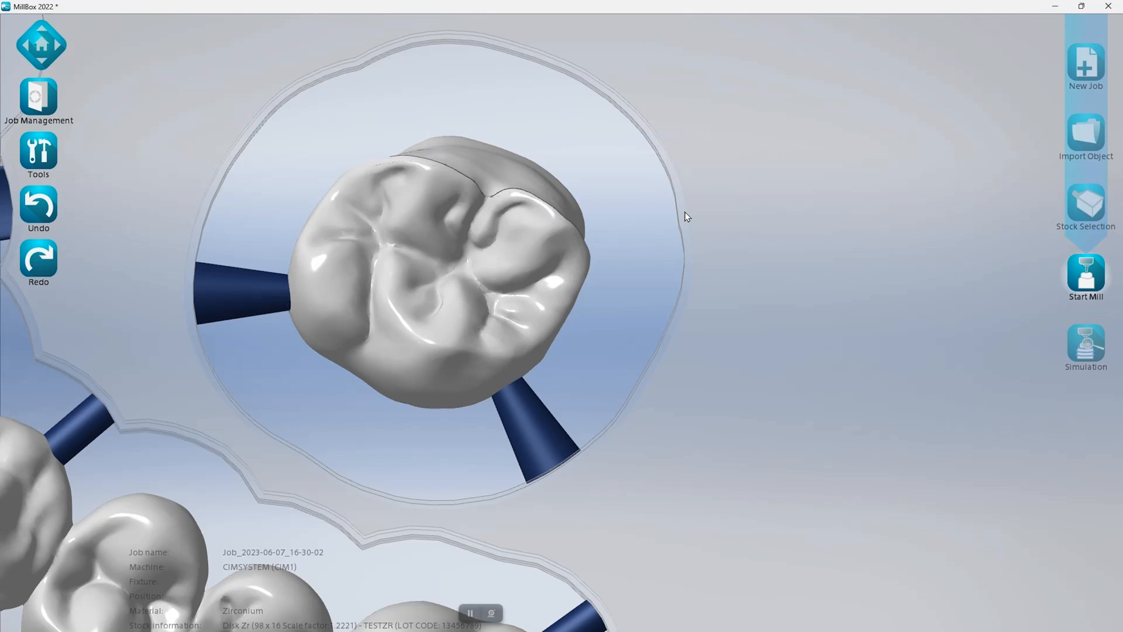
# Examine the crown's undercut areas and the clearance around it inside the enlarged cavity from several angles
pyautogui.moveTo(681, 244); pyautogui.dragTo(577, 285, button='right')
pyautogui.scroll(5, 577, 285)
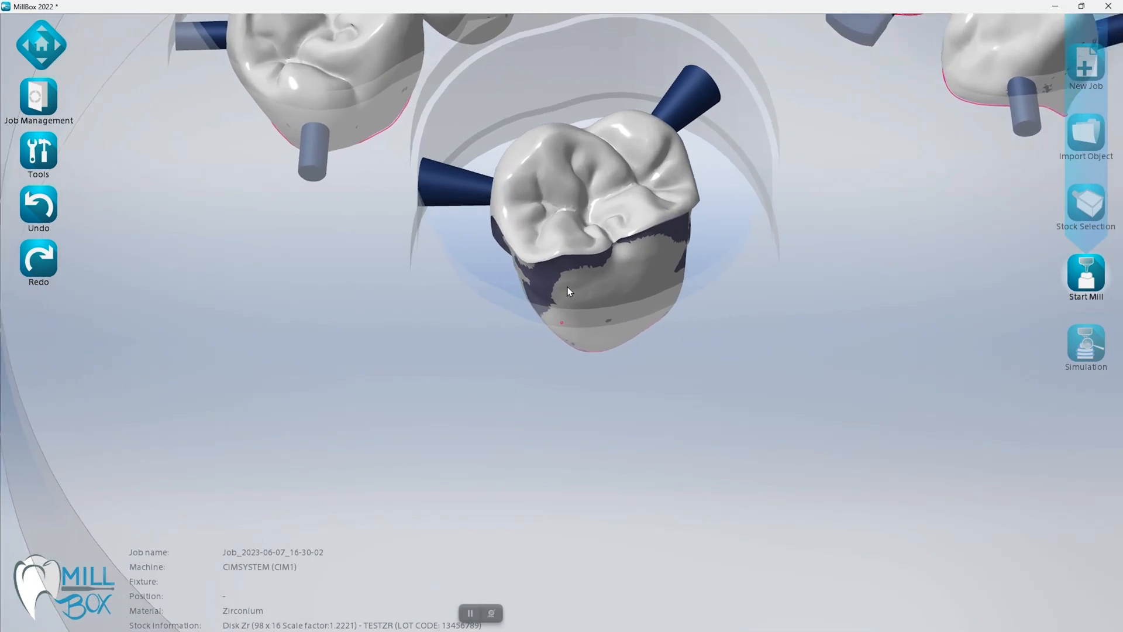
pyautogui.moveTo(508, 273); pyautogui.dragTo(568, 270, button='right')
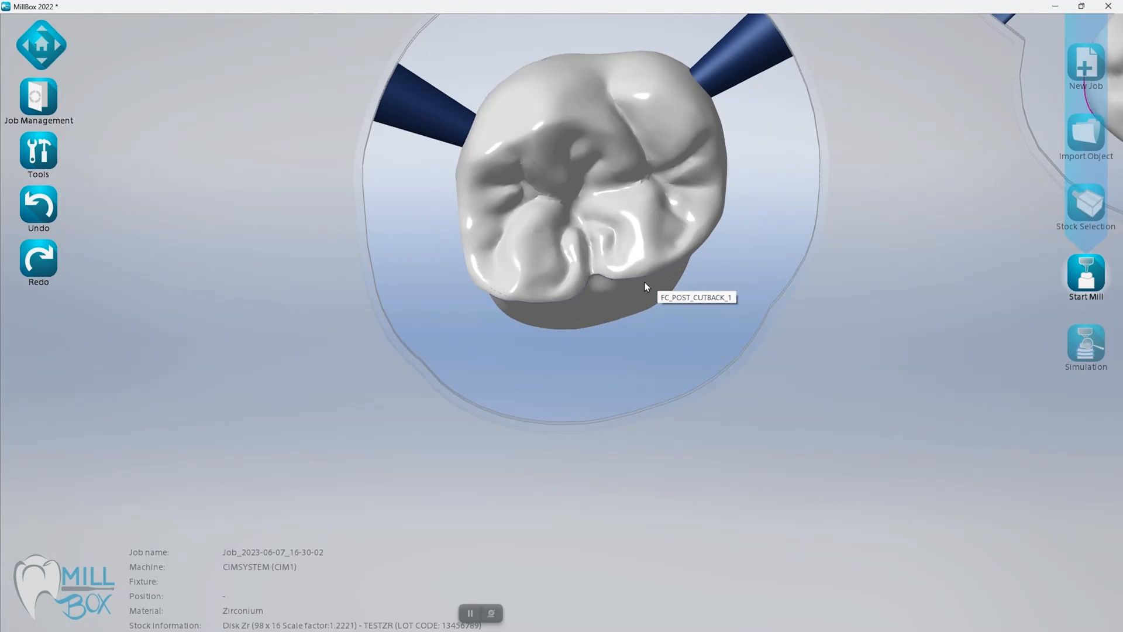
pyautogui.moveTo(578, 325); pyautogui.dragTo(697, 273, button='right')
pyautogui.click(697, 273)
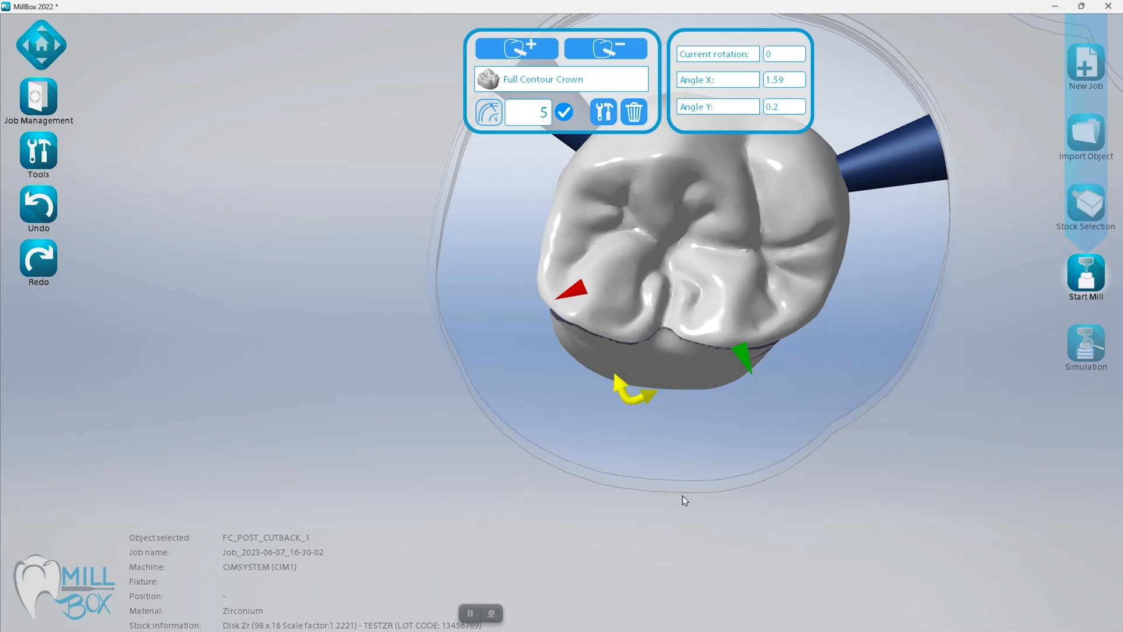
pyautogui.moveTo(683, 496); pyautogui.dragTo(691, 480, button='right')
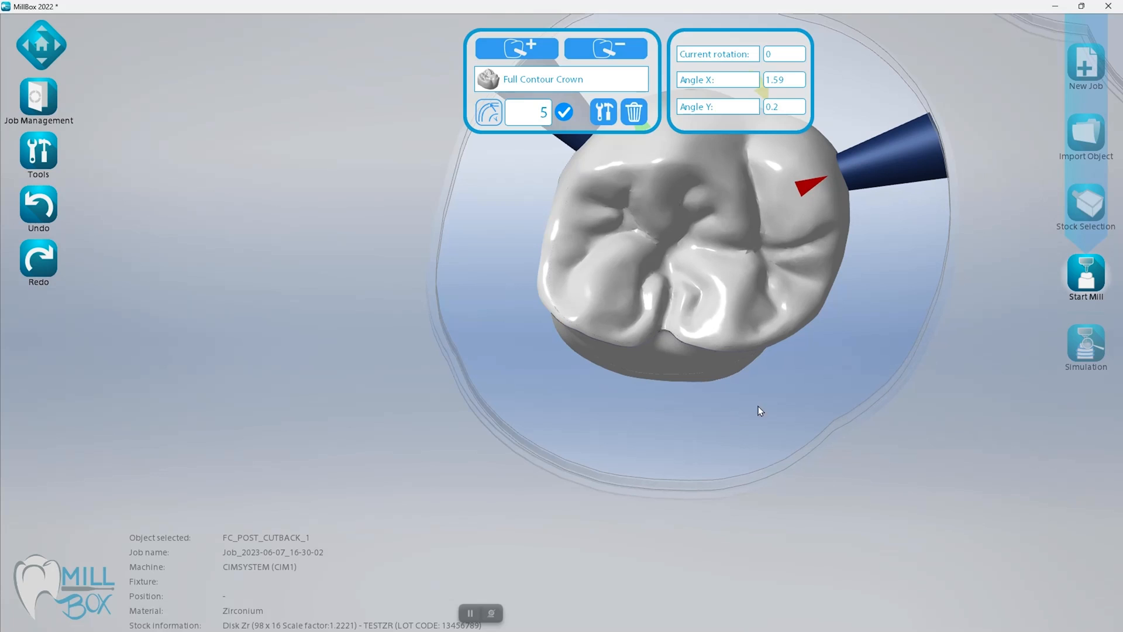
pyautogui.click(836, 367)
pyautogui.scroll(-2, 175, 292)
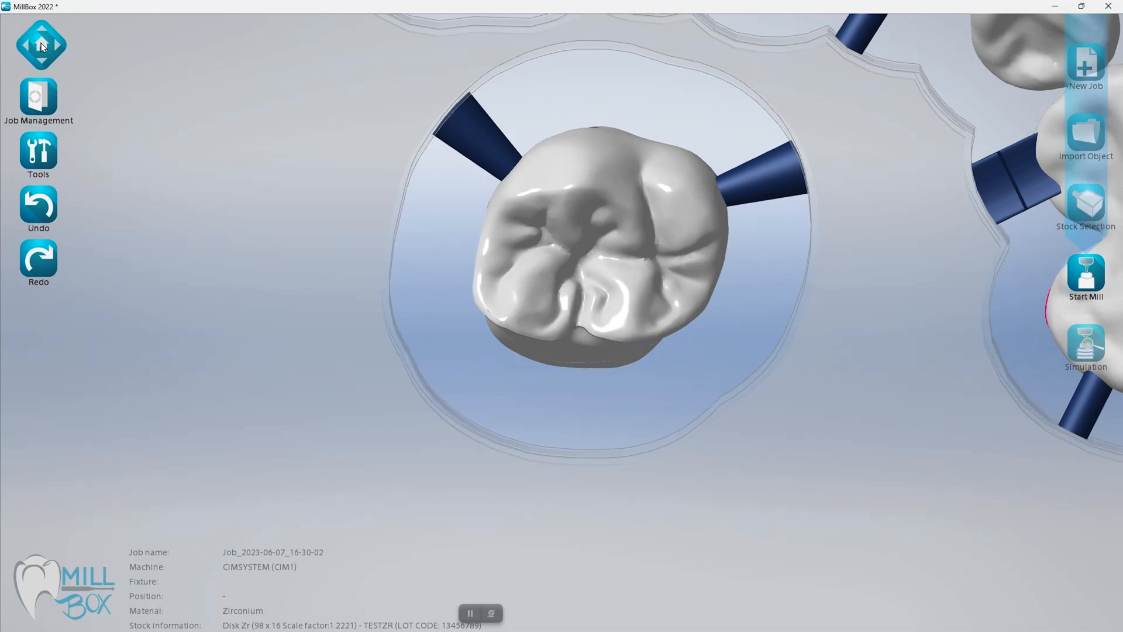
# Move the crown closer to the bridge so that their cavity outlines meet
pyautogui.click(41, 46)
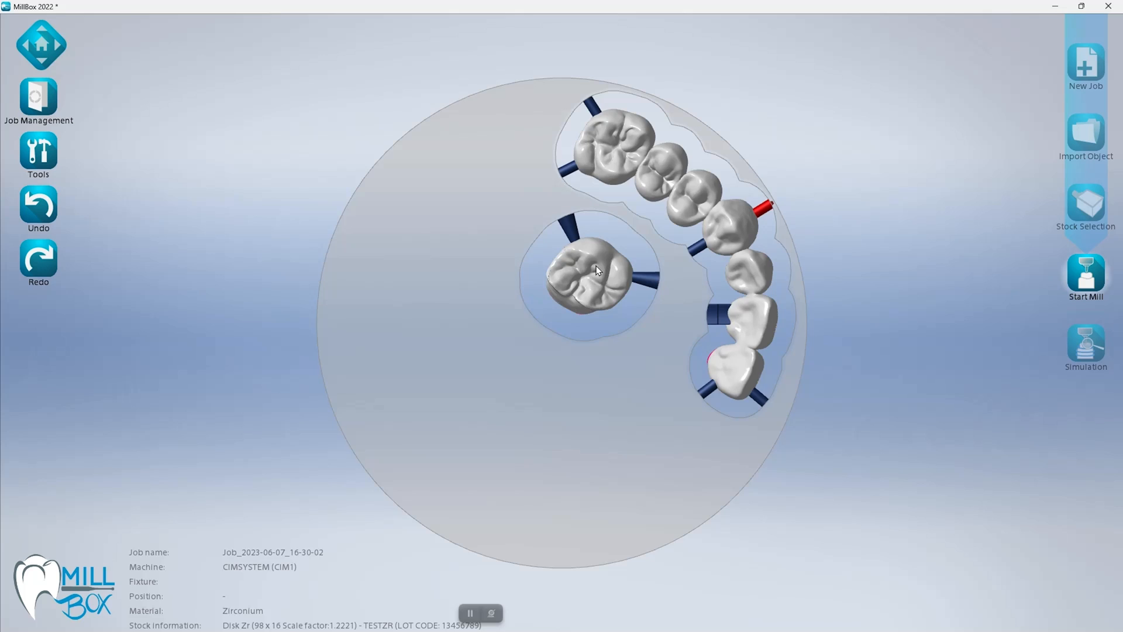
pyautogui.scroll(4, 595, 267)
pyautogui.moveTo(564, 334); pyautogui.dragTo(565, 289)
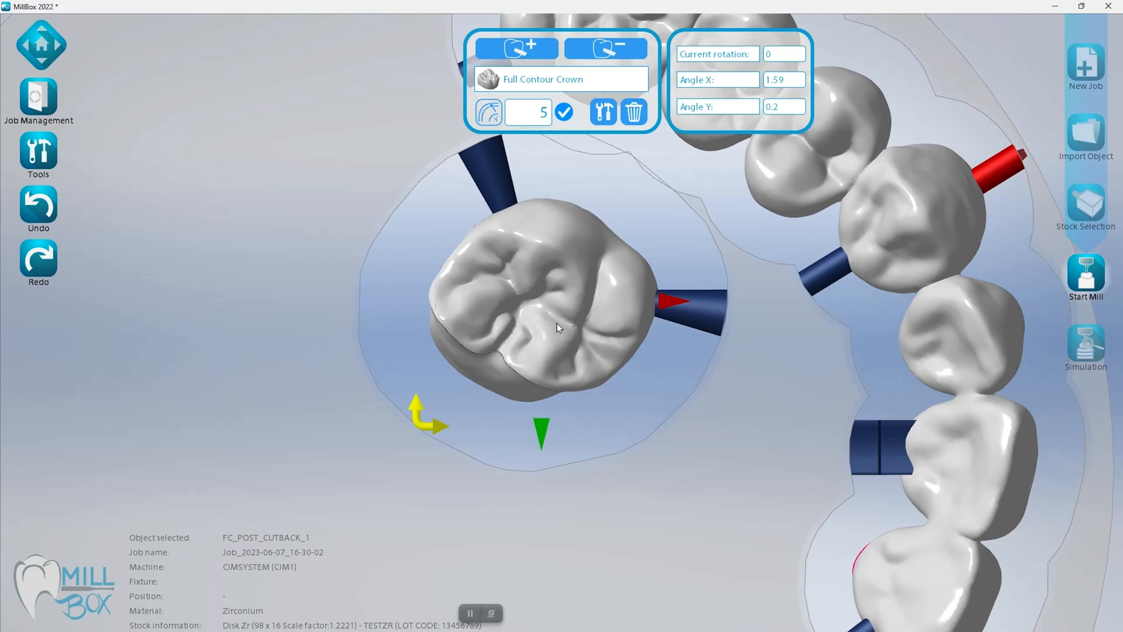
pyautogui.scroll(1, 557, 323)
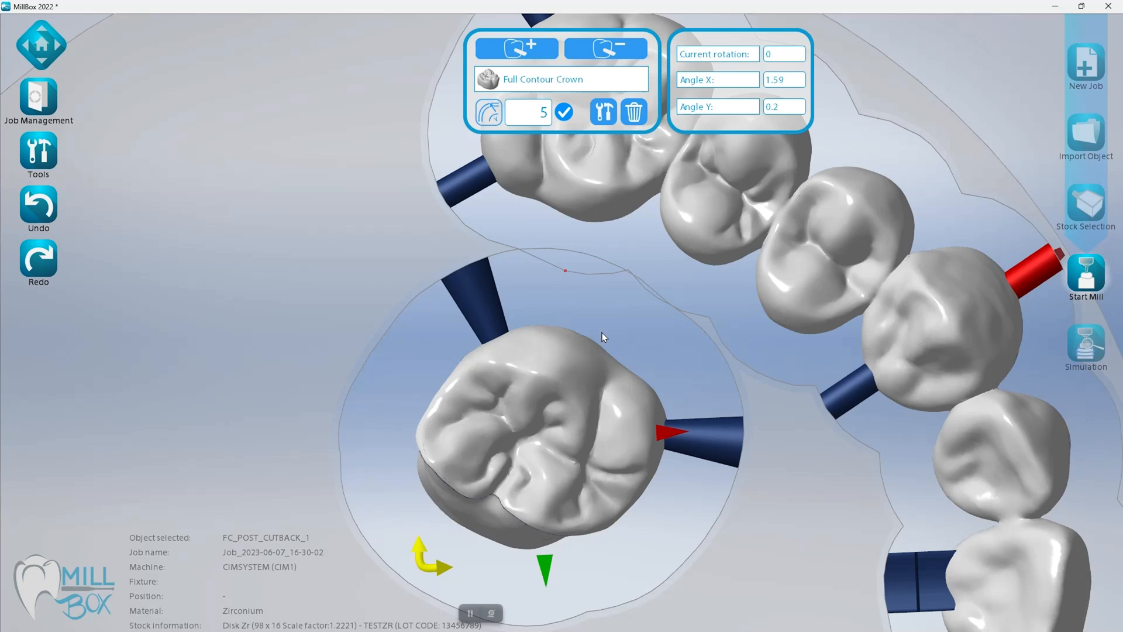
# Shift the crown farther toward the bridge until their cavities overlap
pyautogui.moveTo(559, 409); pyautogui.dragTo(546, 388)
pyautogui.moveTo(426, 547)
pyautogui.mouseDown()
pyautogui.moveTo(438, 556)
pyautogui.moveTo(442, 545)
pyautogui.mouseUp()
pyautogui.moveTo(501, 414); pyautogui.dragTo(511, 399)
pyautogui.click(327, 267)
pyautogui.scroll(-3, 326, 265)
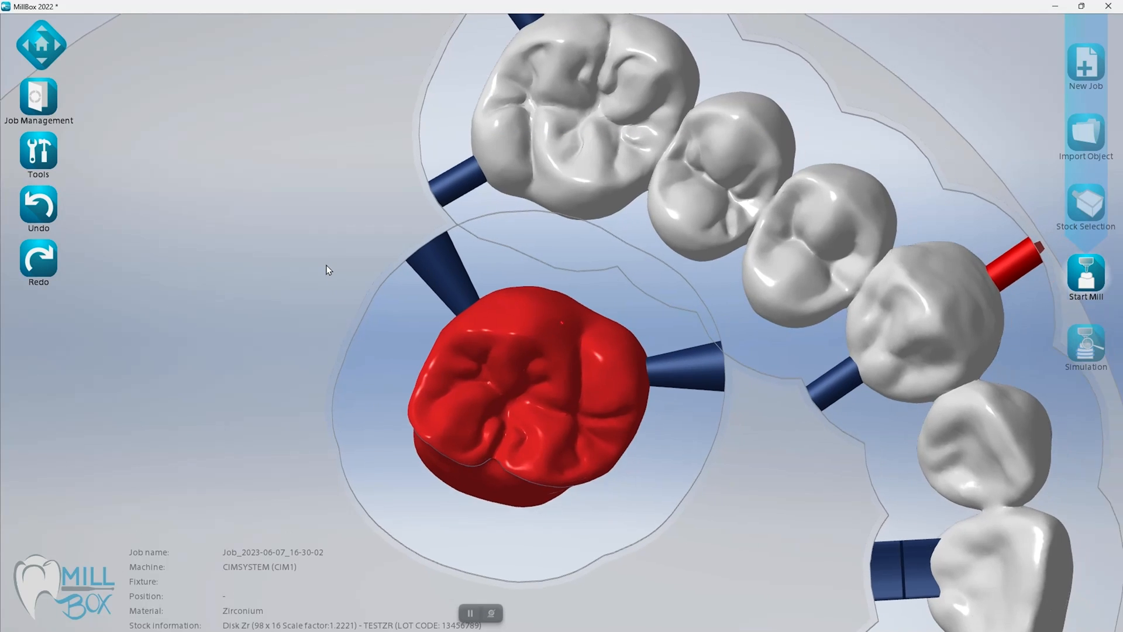
# Examine the overlap between the crown's cavity and the bridge's cavity, especially where the crown's connectors attach to the material
pyautogui.moveTo(568, 282); pyautogui.dragTo(616, 307, button='middle')
pyautogui.scroll(5, 637, 355)
pyautogui.scroll(1, 715, 376)
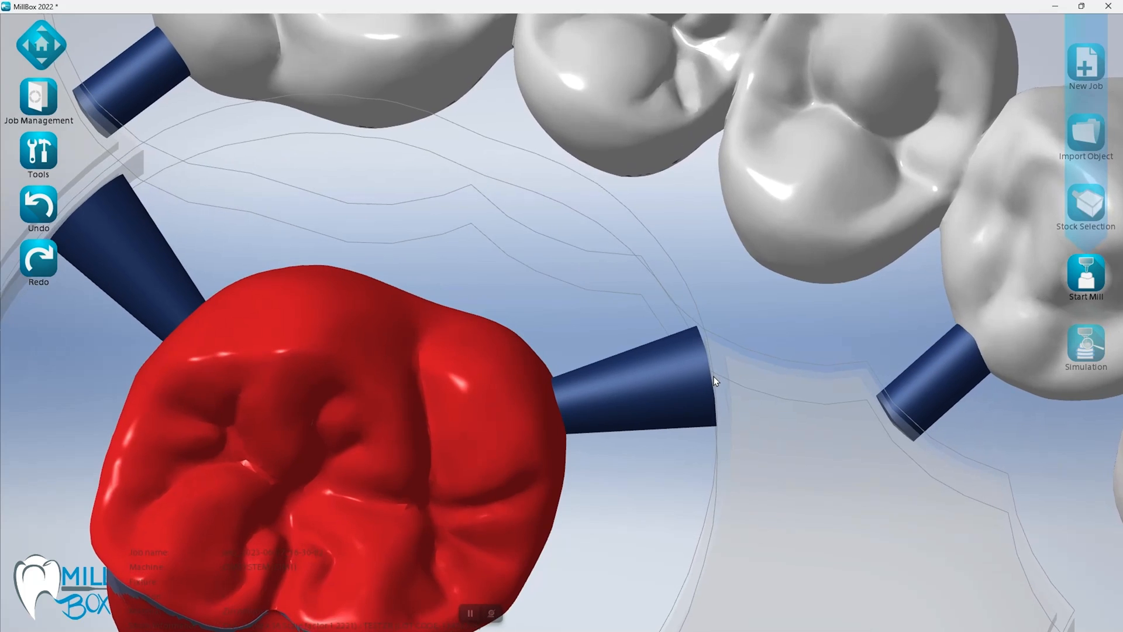
pyautogui.moveTo(713, 376); pyautogui.dragTo(713, 370, button='middle')
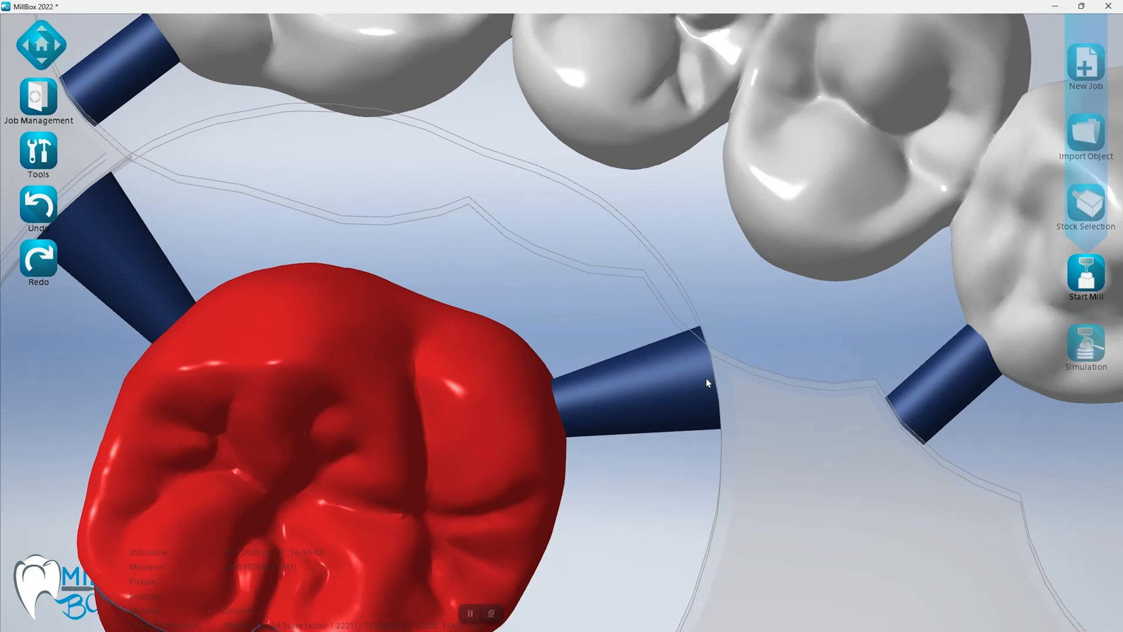
pyautogui.moveTo(709, 374)
pyautogui.mouseDown()
pyautogui.moveTo(719, 406)
pyautogui.moveTo(721, 383)
pyautogui.mouseUp()
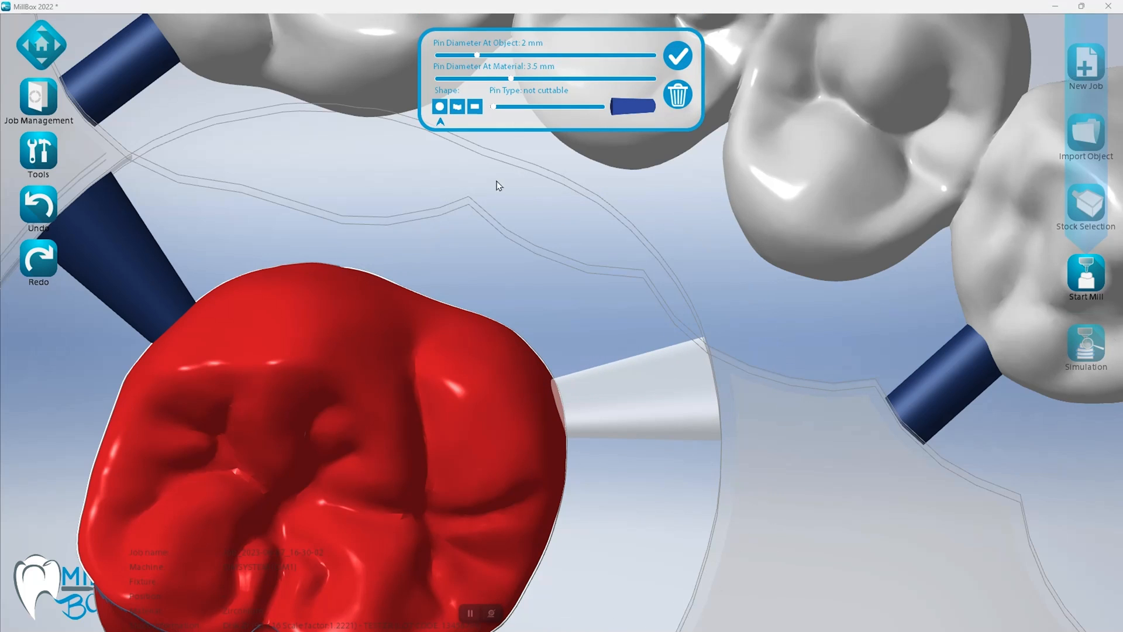
pyautogui.click(363, 158)
pyautogui.scroll(-1, 341, 138)
pyautogui.moveTo(351, 138); pyautogui.dragTo(371, 191, button='middle')
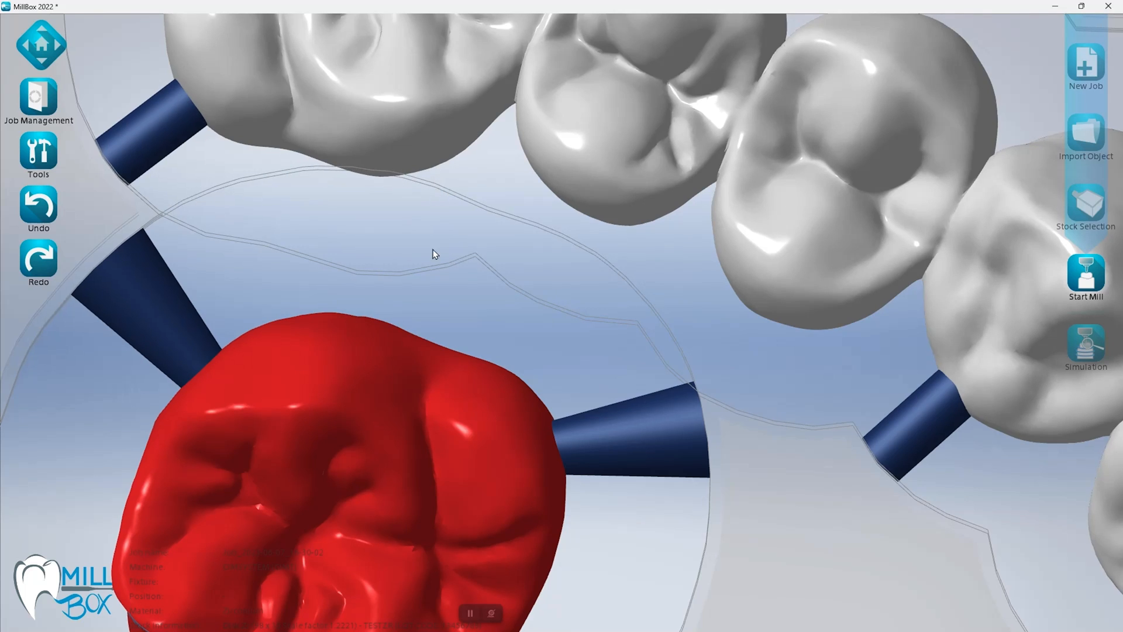
pyautogui.scroll(-5, 433, 253)
# Nudge the crown slightly to clear the collision with the bridge while keeping their cavities overlapping
pyautogui.click(364, 374)
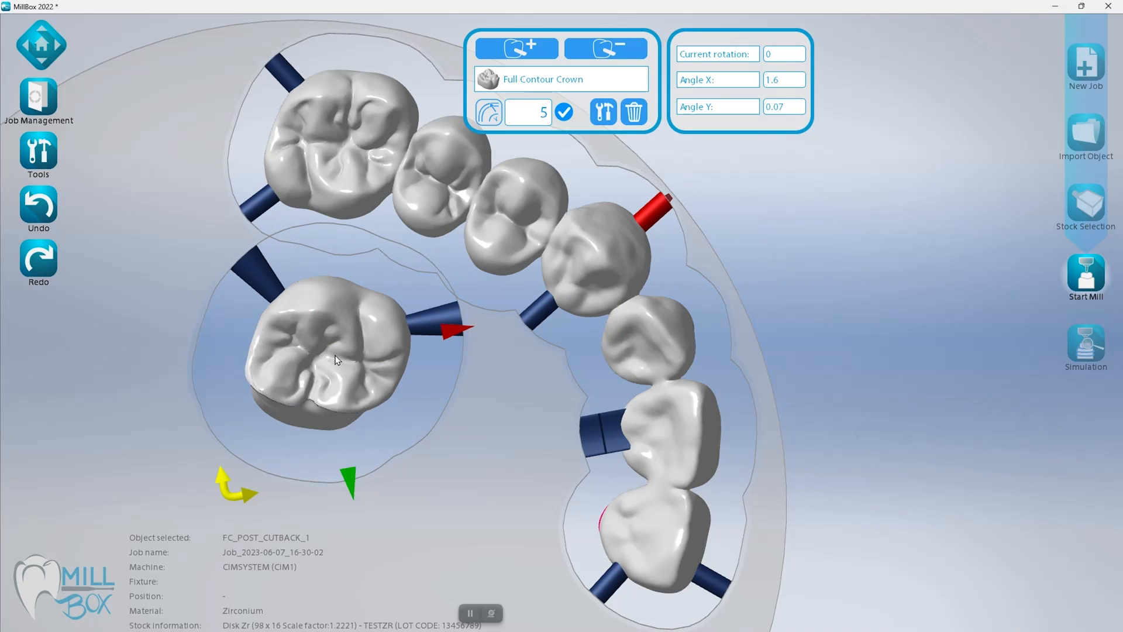
pyautogui.click(468, 418)
pyautogui.moveTo(448, 312); pyautogui.dragTo(459, 355, button='middle')
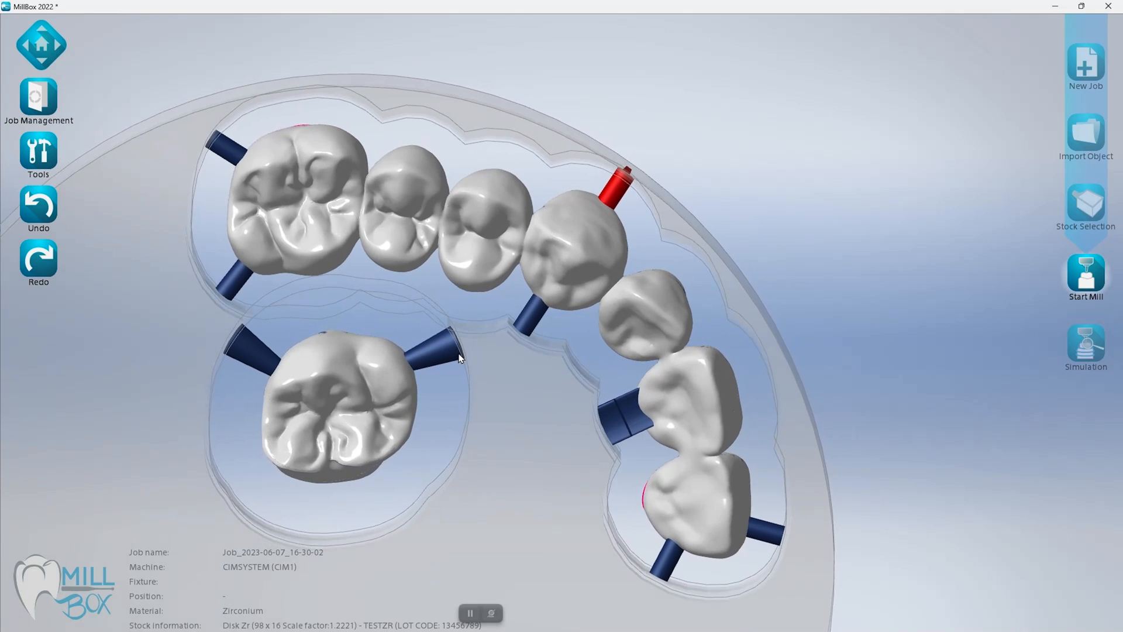
# Reposition the outer 2 mm round connector on the bridge's end tooth by sliding it along the outer wall
pyautogui.click(39, 46)
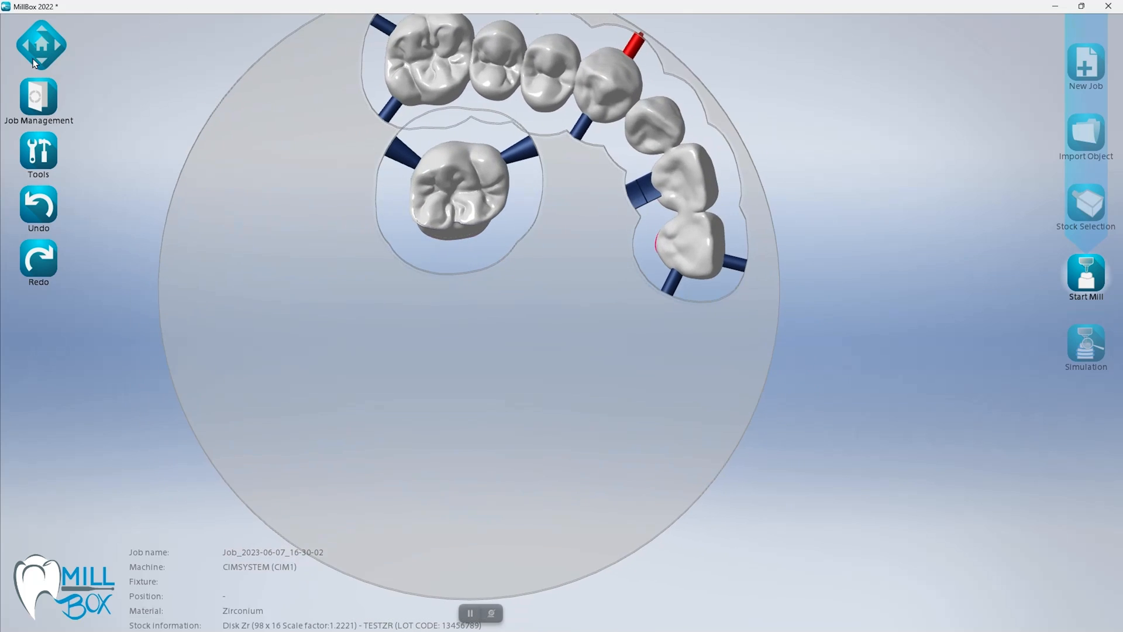
pyautogui.click(37, 43)
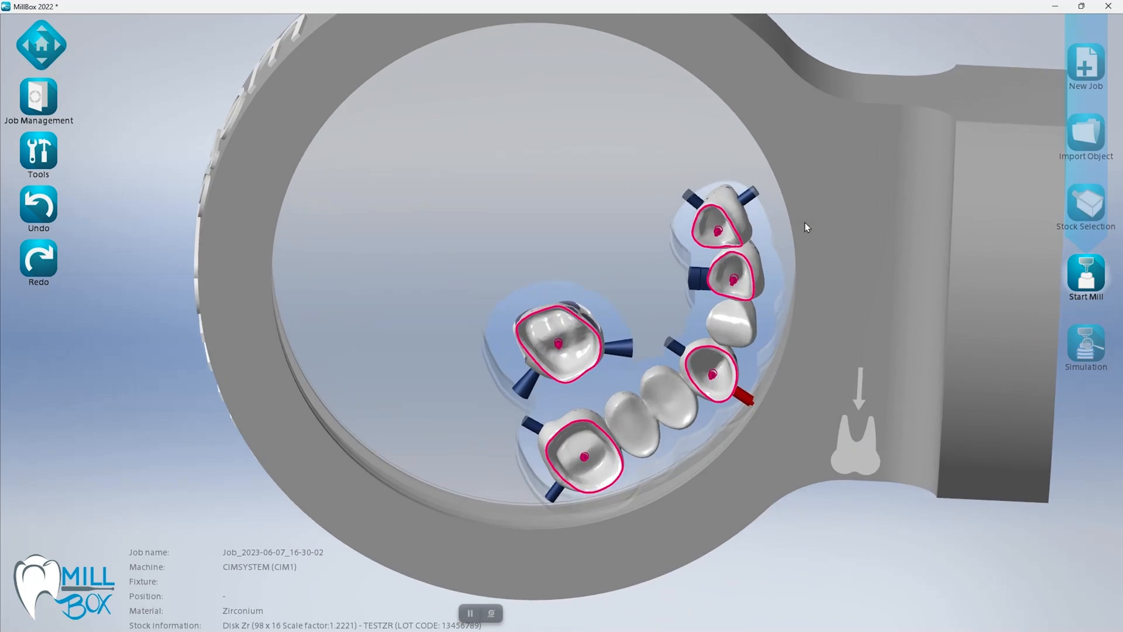
pyautogui.scroll(5, 805, 222)
pyautogui.scroll(1, 804, 222)
pyautogui.moveTo(805, 222); pyautogui.dragTo(768, 223, button='middle')
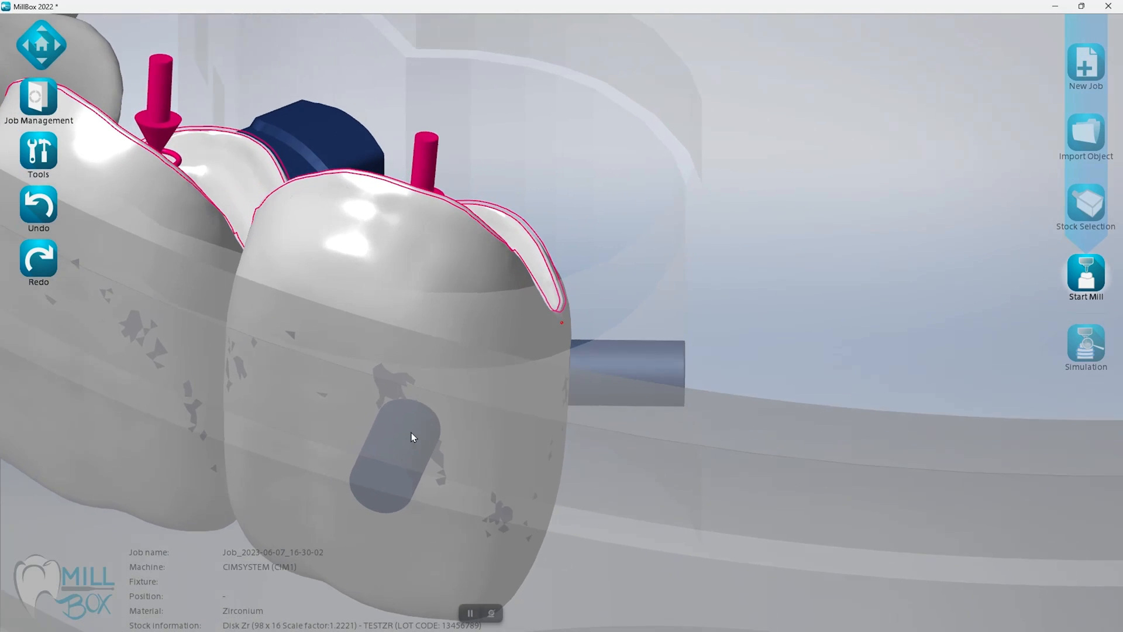
pyautogui.click(410, 433)
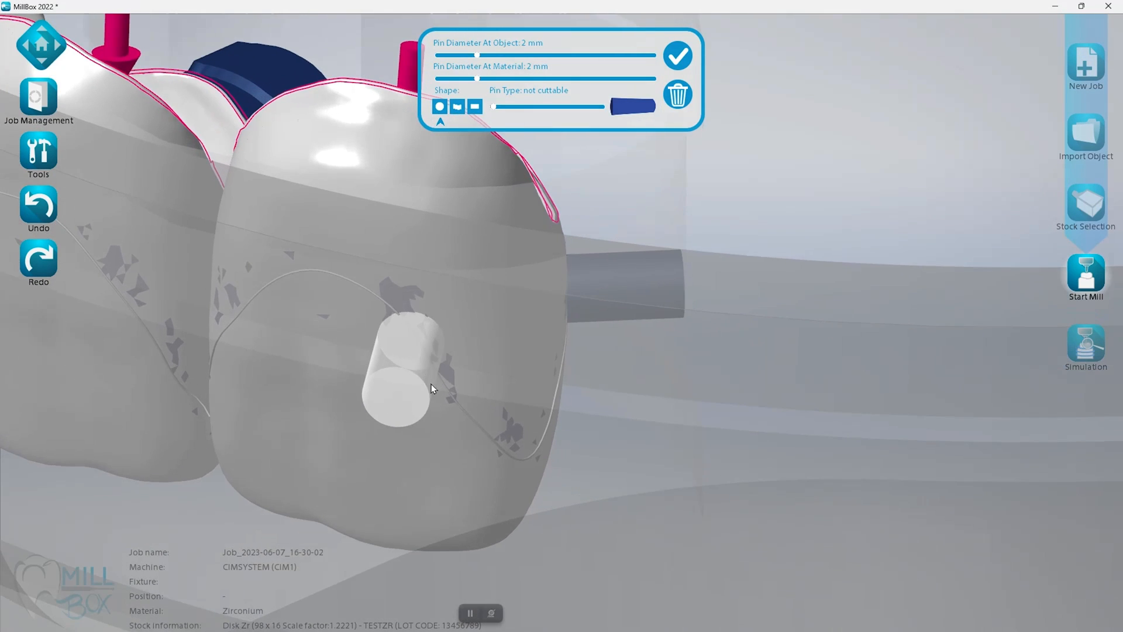
pyautogui.moveTo(431, 384); pyautogui.dragTo(451, 410)
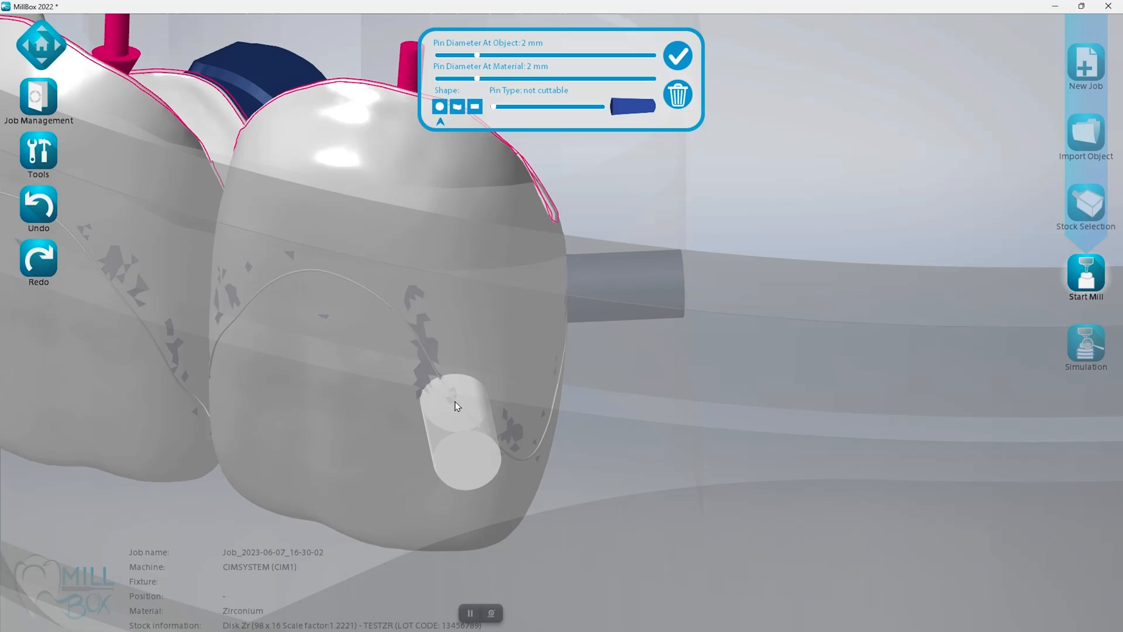
pyautogui.click(817, 338)
pyautogui.moveTo(817, 338); pyautogui.dragTo(763, 340, button='right')
pyautogui.scroll(-8, 550, 187)
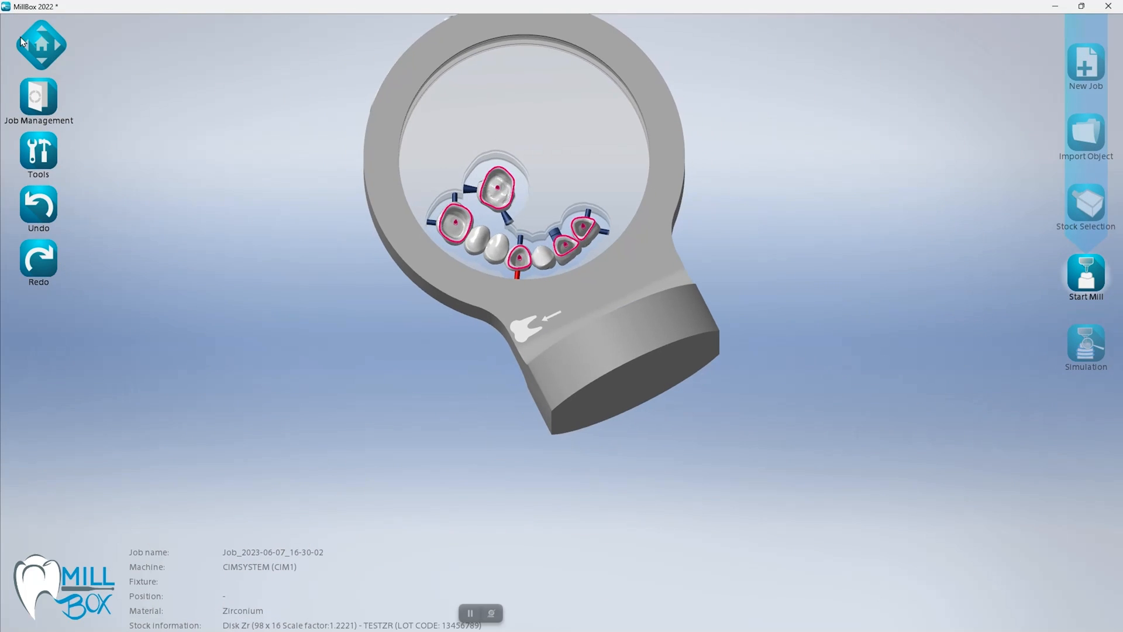
# Start the milling process for the nested job by saving the toolpath without prioritizing the milling order
pyautogui.click(38, 45)
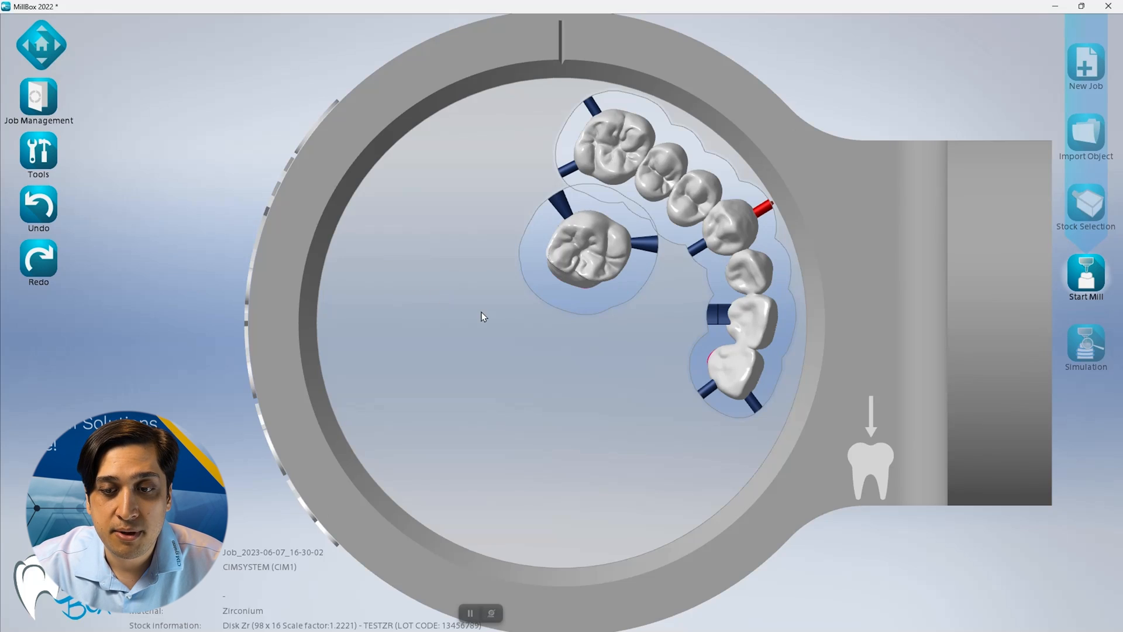
pyautogui.click(1089, 279)
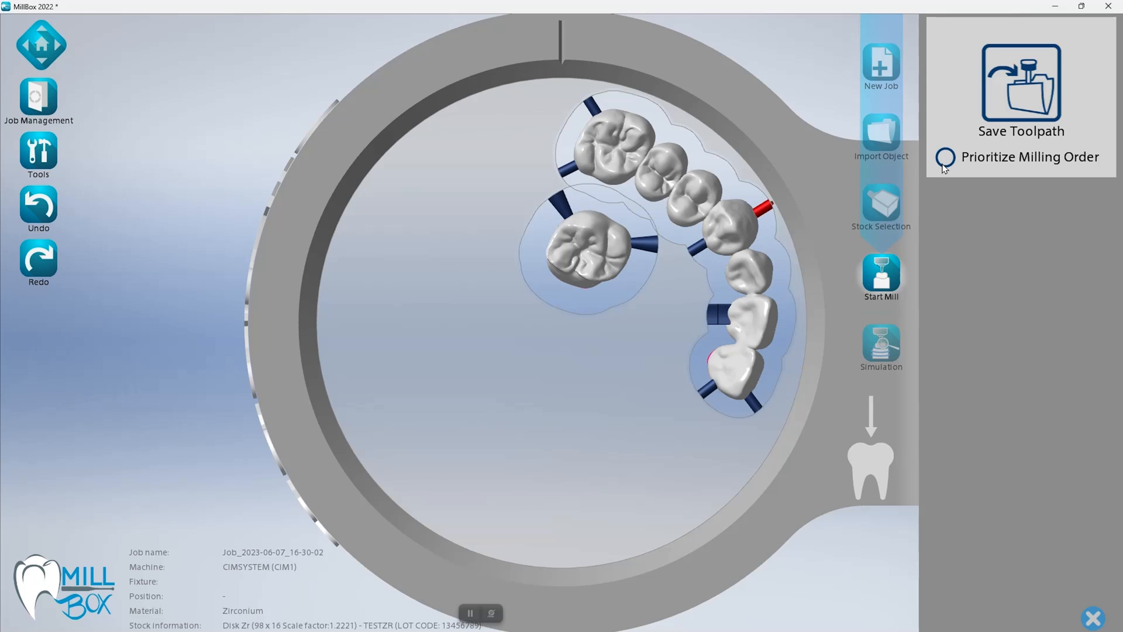
pyautogui.click(1027, 87)
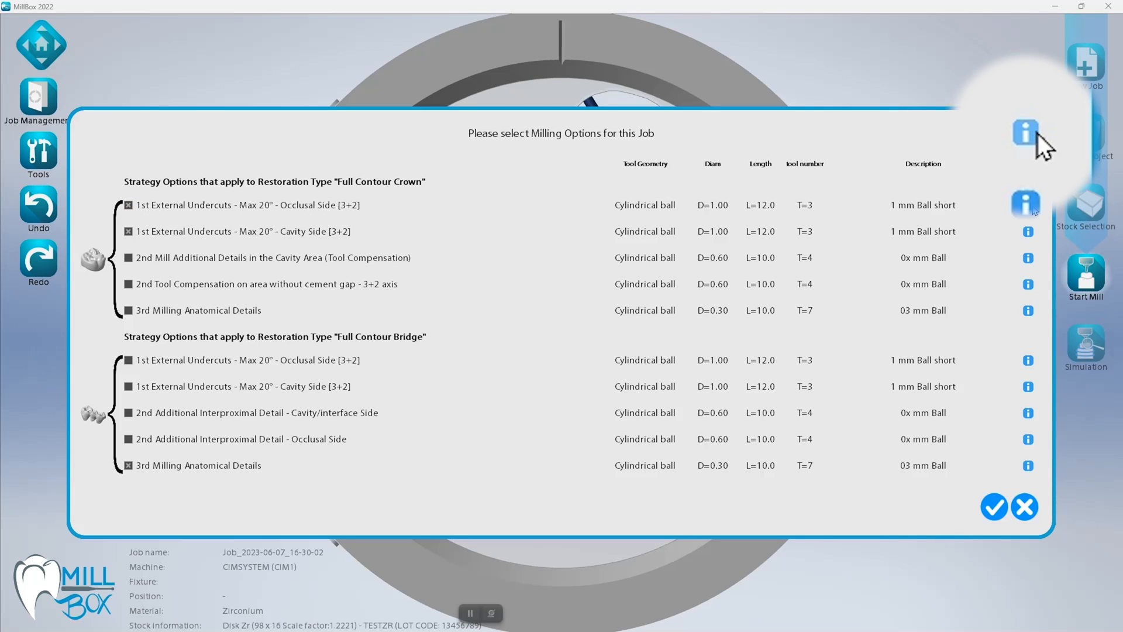
# Review the illustrated explanations of the crown's external undercut, no-cement-gap compensation and anatomical detail strategies
pyautogui.click(1029, 205)
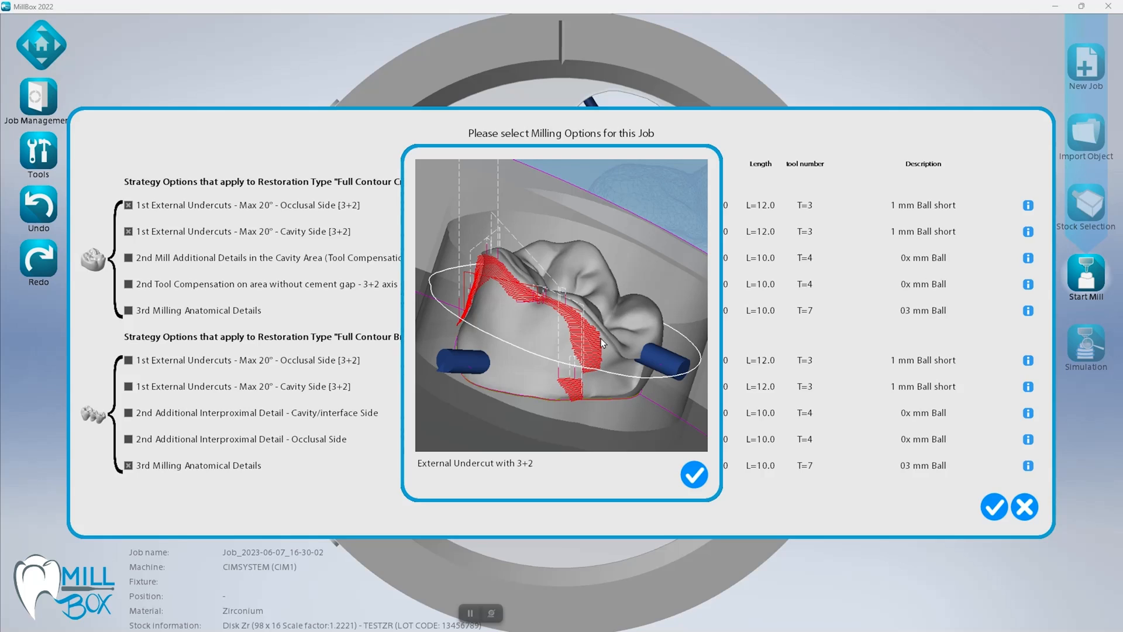
pyautogui.click(702, 478)
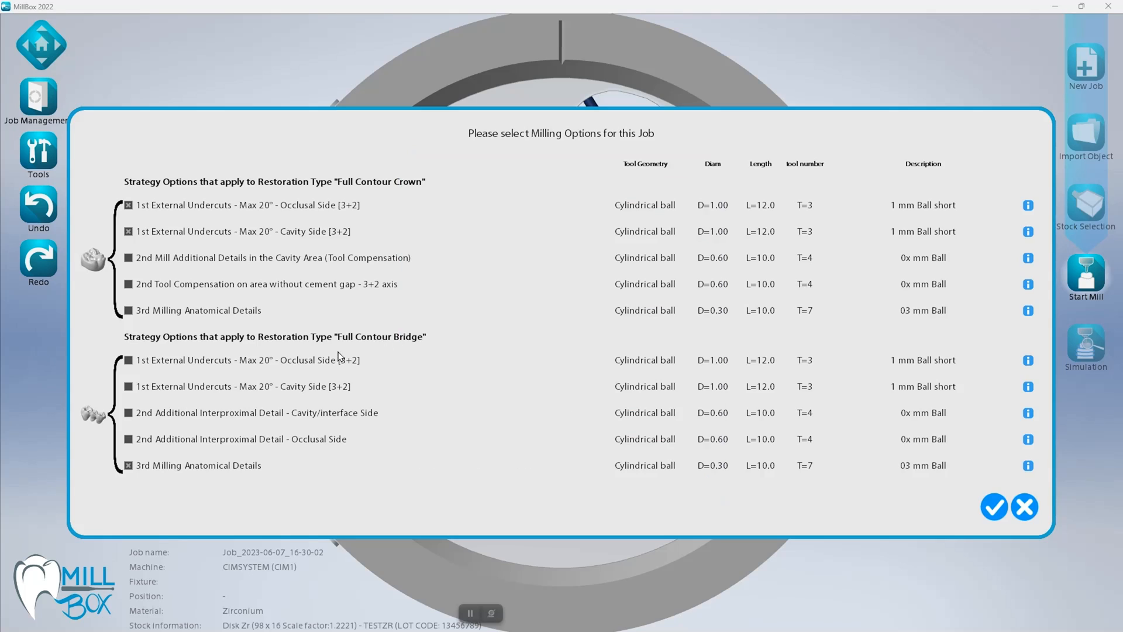
pyautogui.click(734, 209)
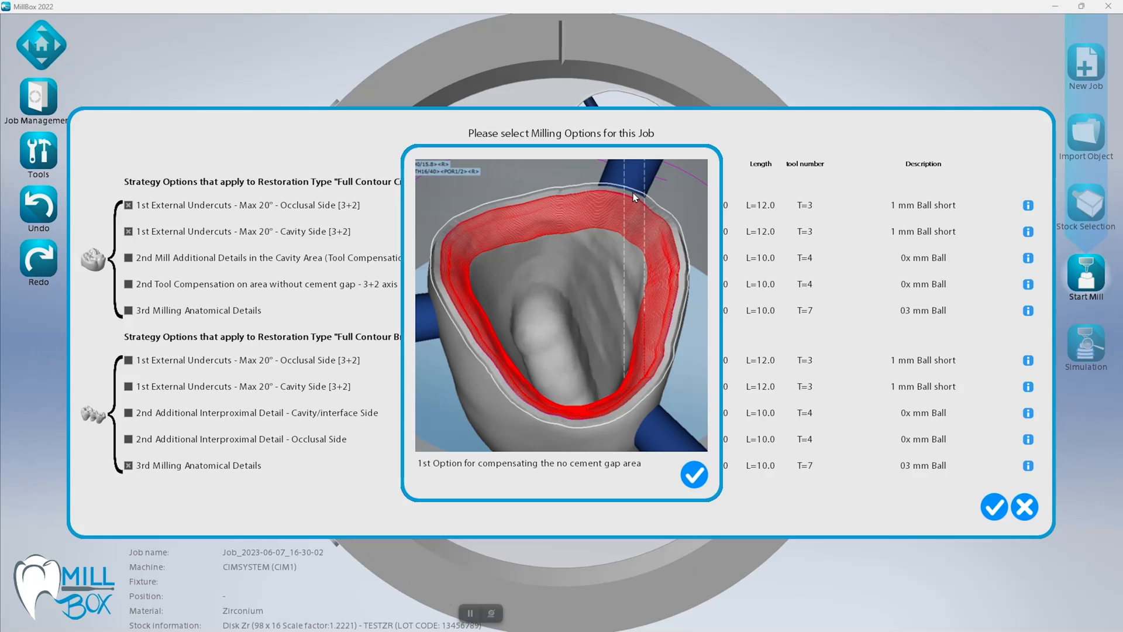
pyautogui.click(696, 476)
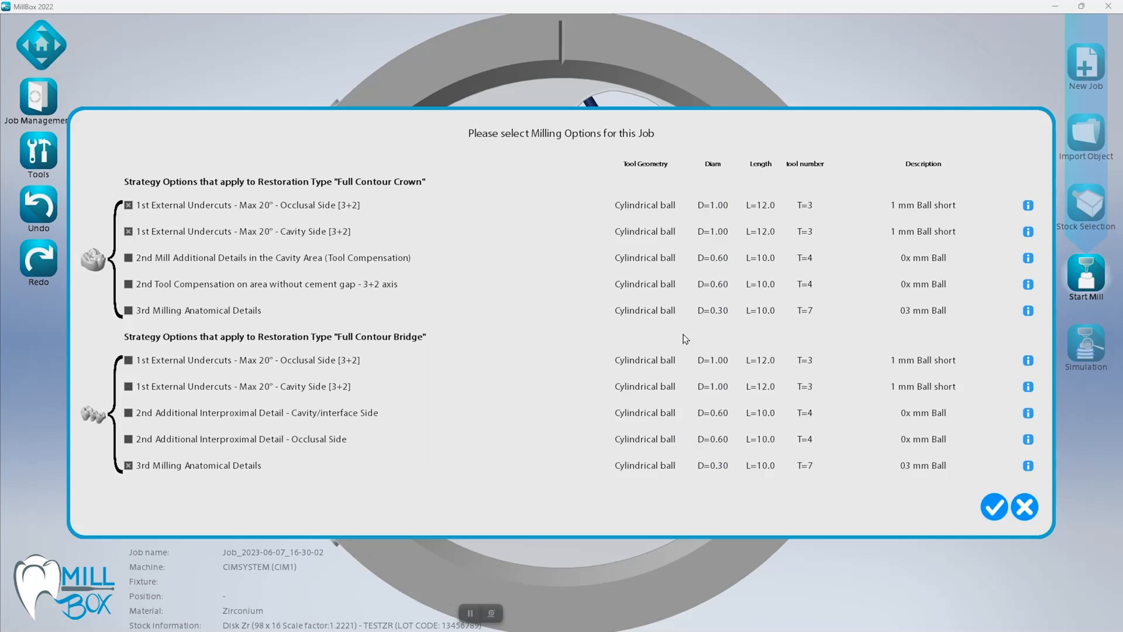
pyautogui.click(1028, 311)
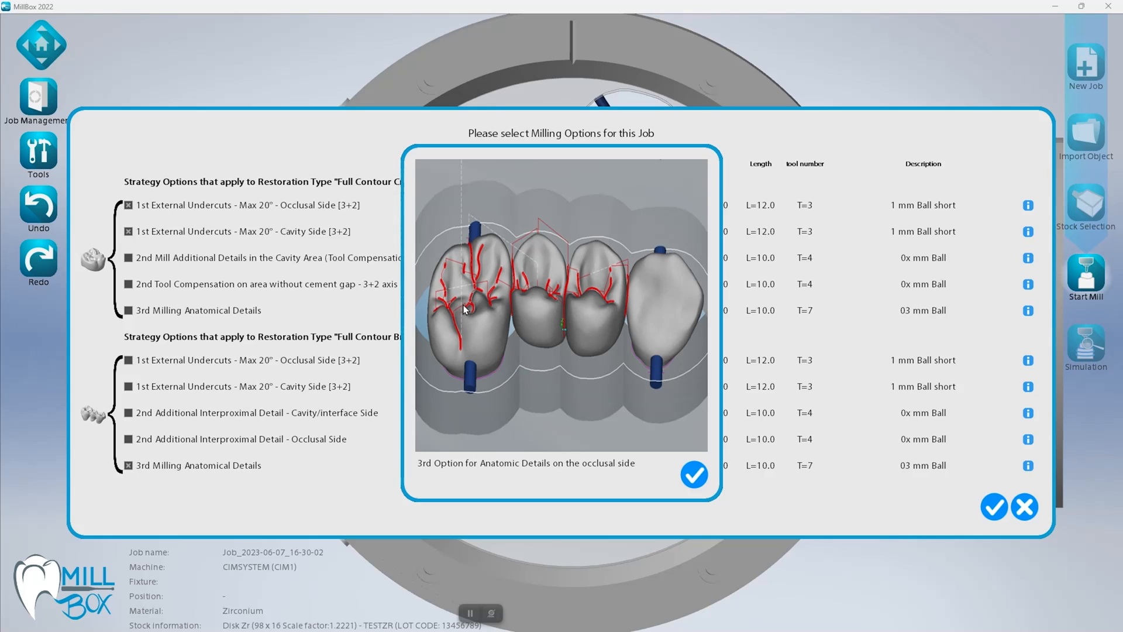
pyautogui.click(689, 470)
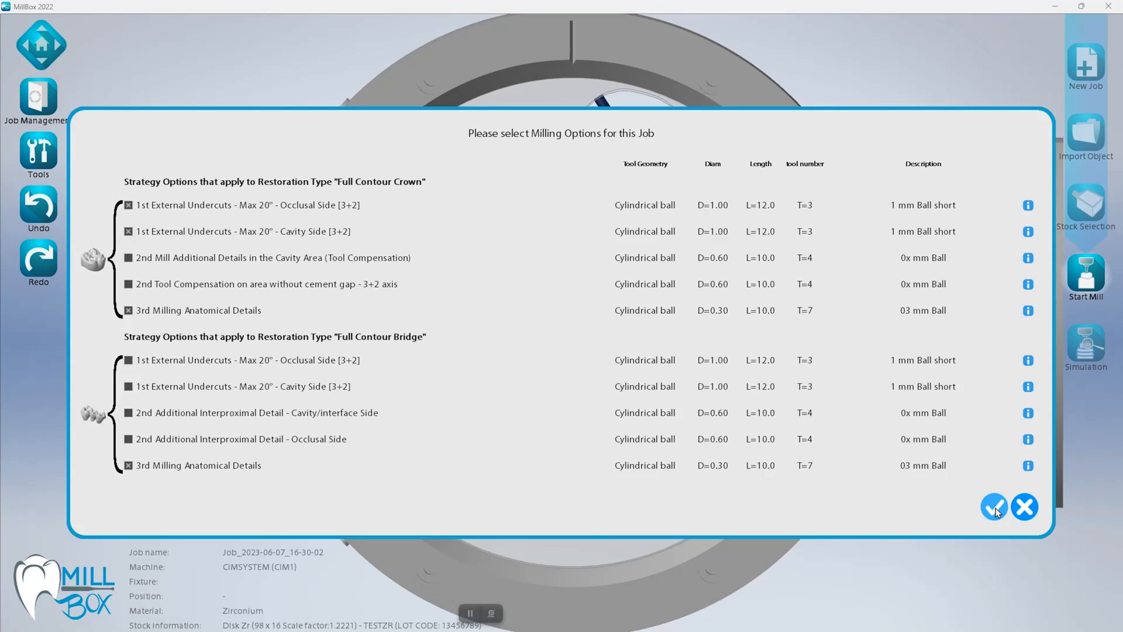
# Enable 3rd Milling Anatomical Details for the crown, accept the milling options and confirm the tools table
pyautogui.click(994, 507)
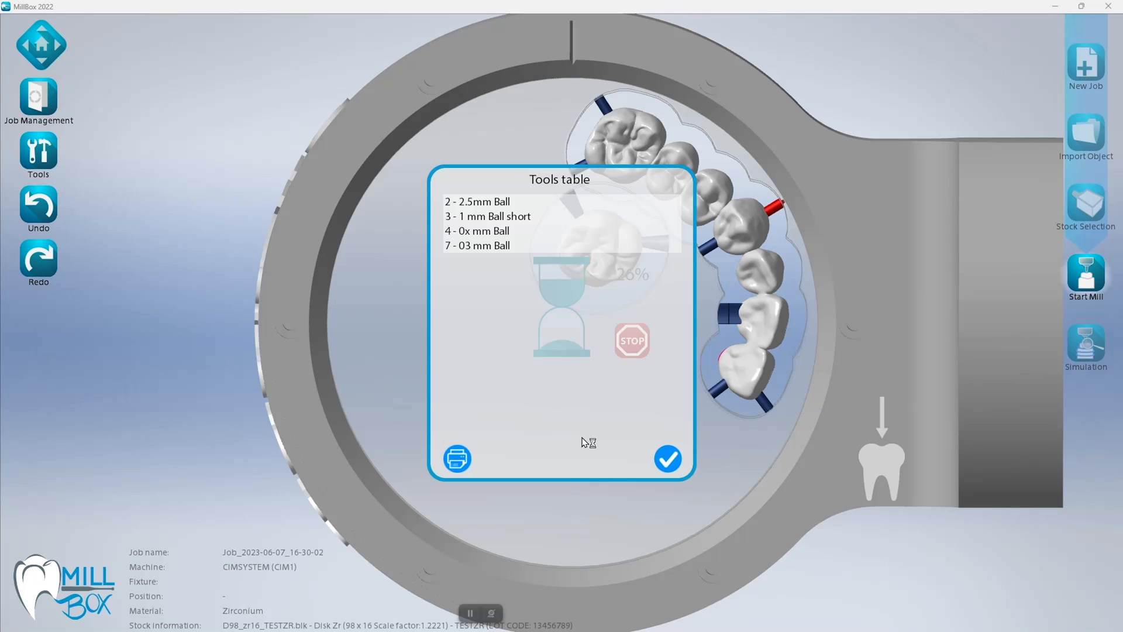
pyautogui.click(668, 459)
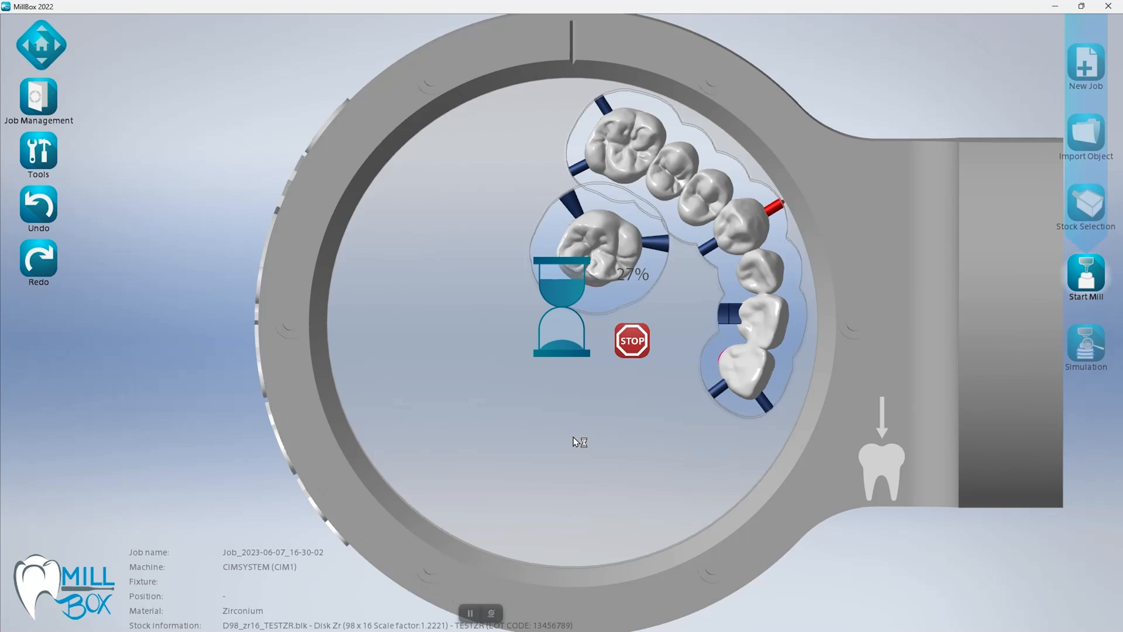